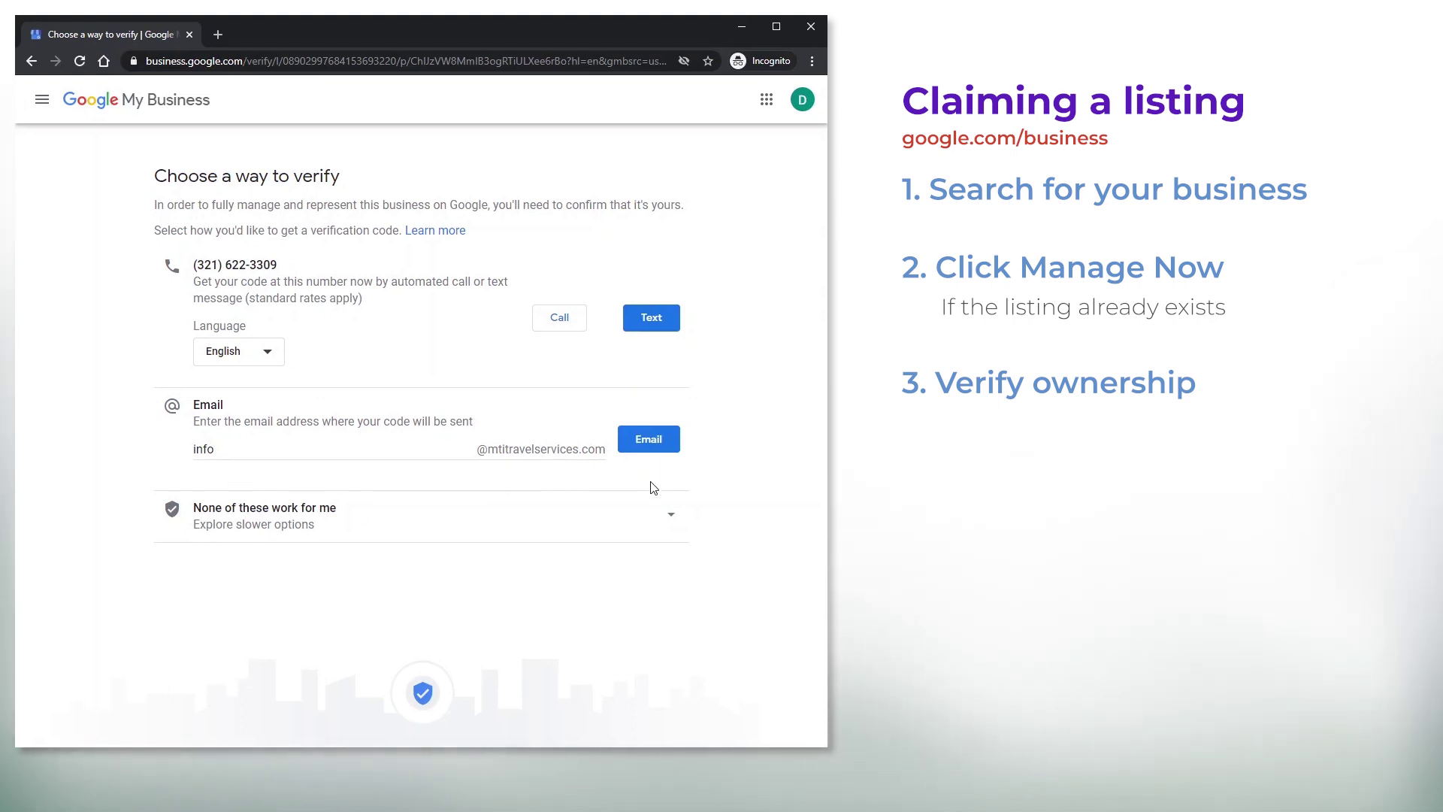
Expand 'None of these work for me' to show the Postcard by mail and Verify later options
{"action": "left_click", "coordinate": [668, 521]}
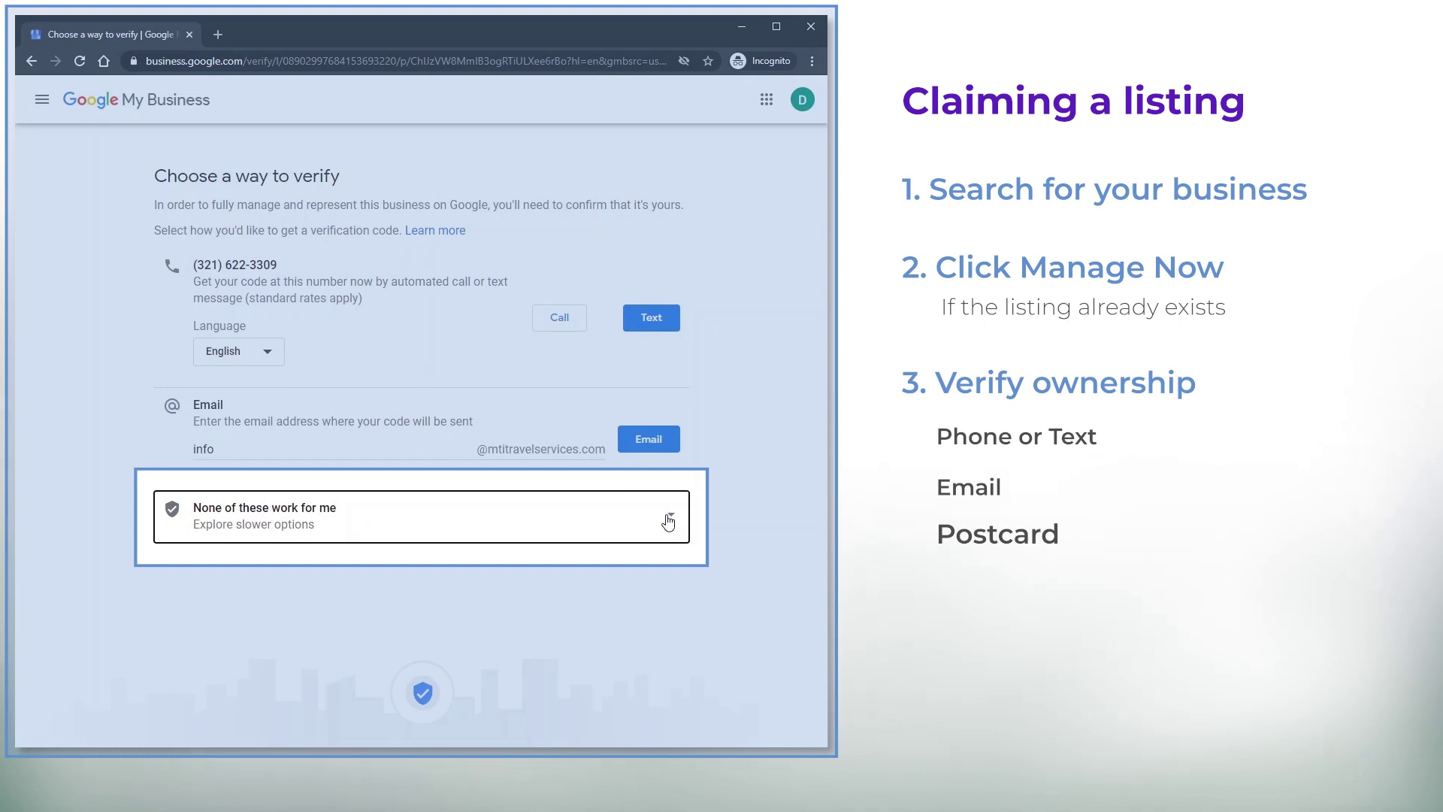
{"action": "left_click", "coordinate": [669, 521]}
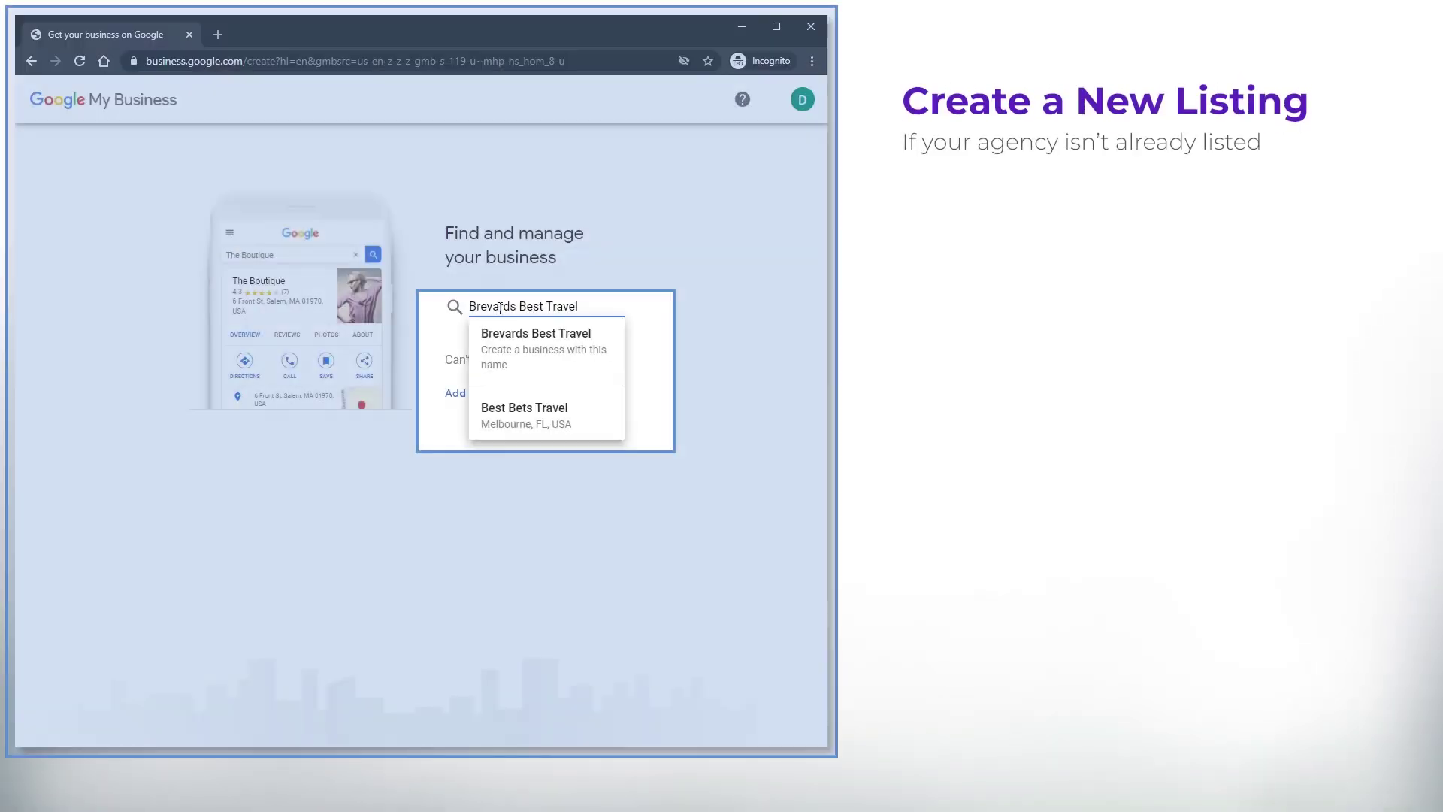
Create a new business named 'Brevards Best Travel Agency', confirm the name and continue
{"action": "type", "text": "Agency"}
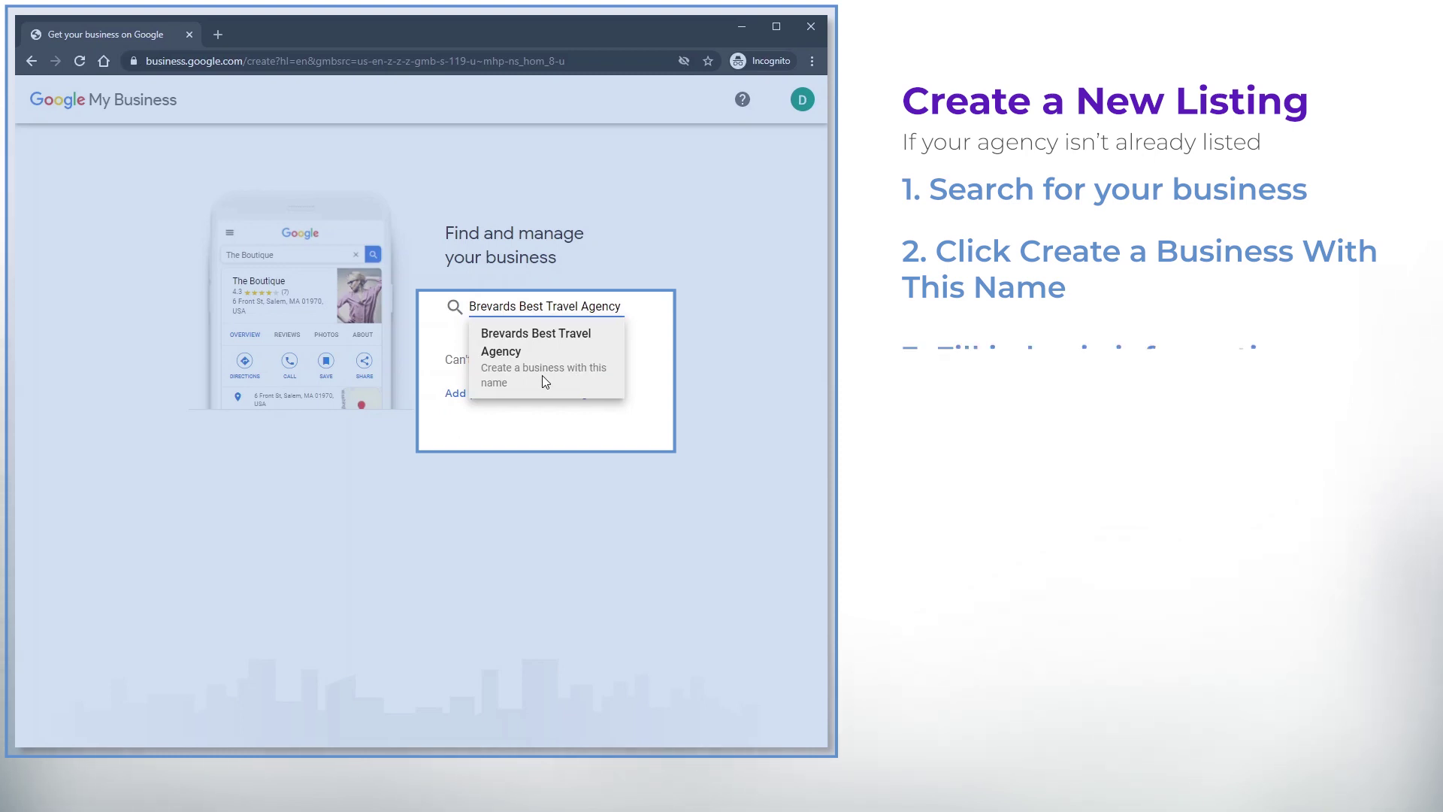
{"action": "left_click", "coordinate": [543, 375]}
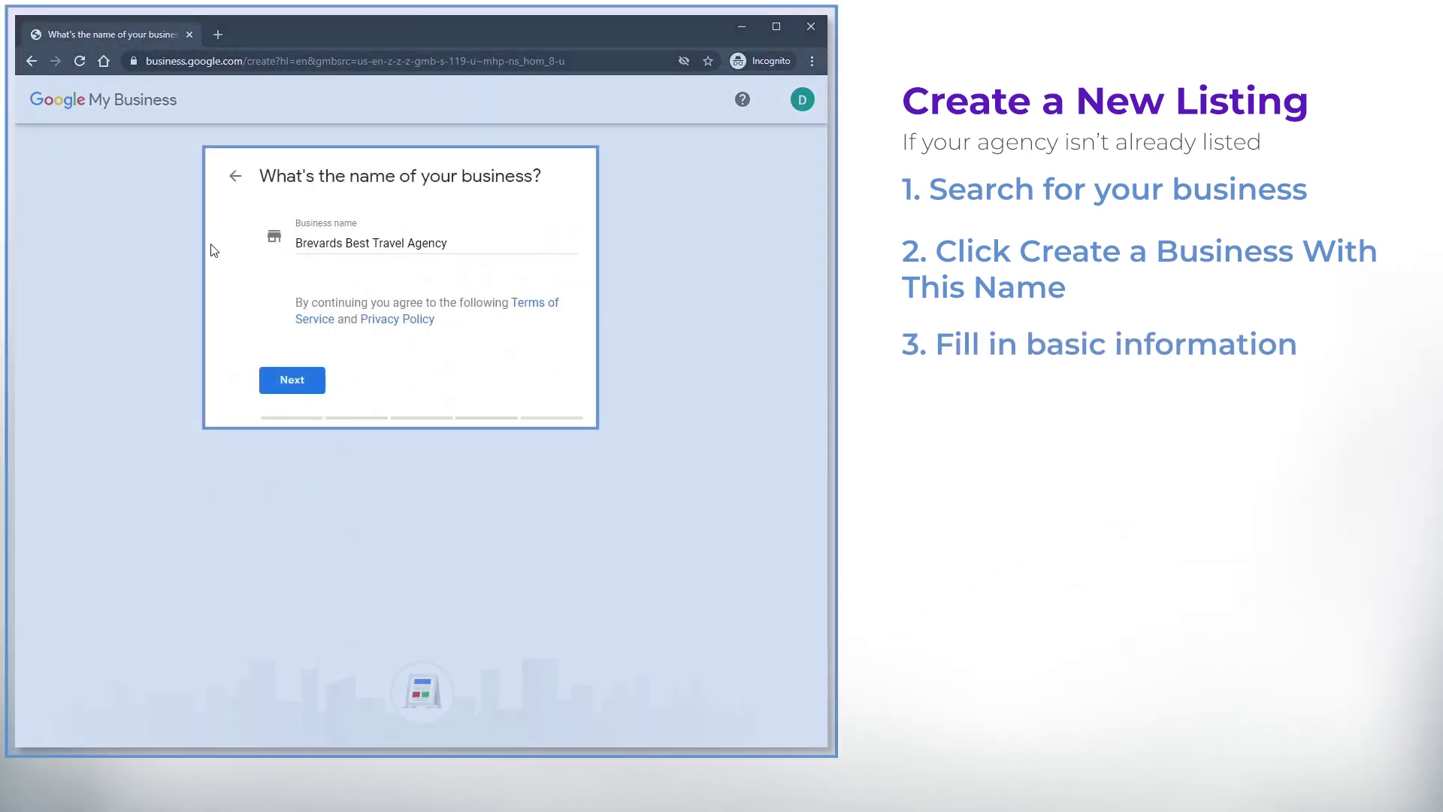
{"action": "left_click", "coordinate": [443, 245]}
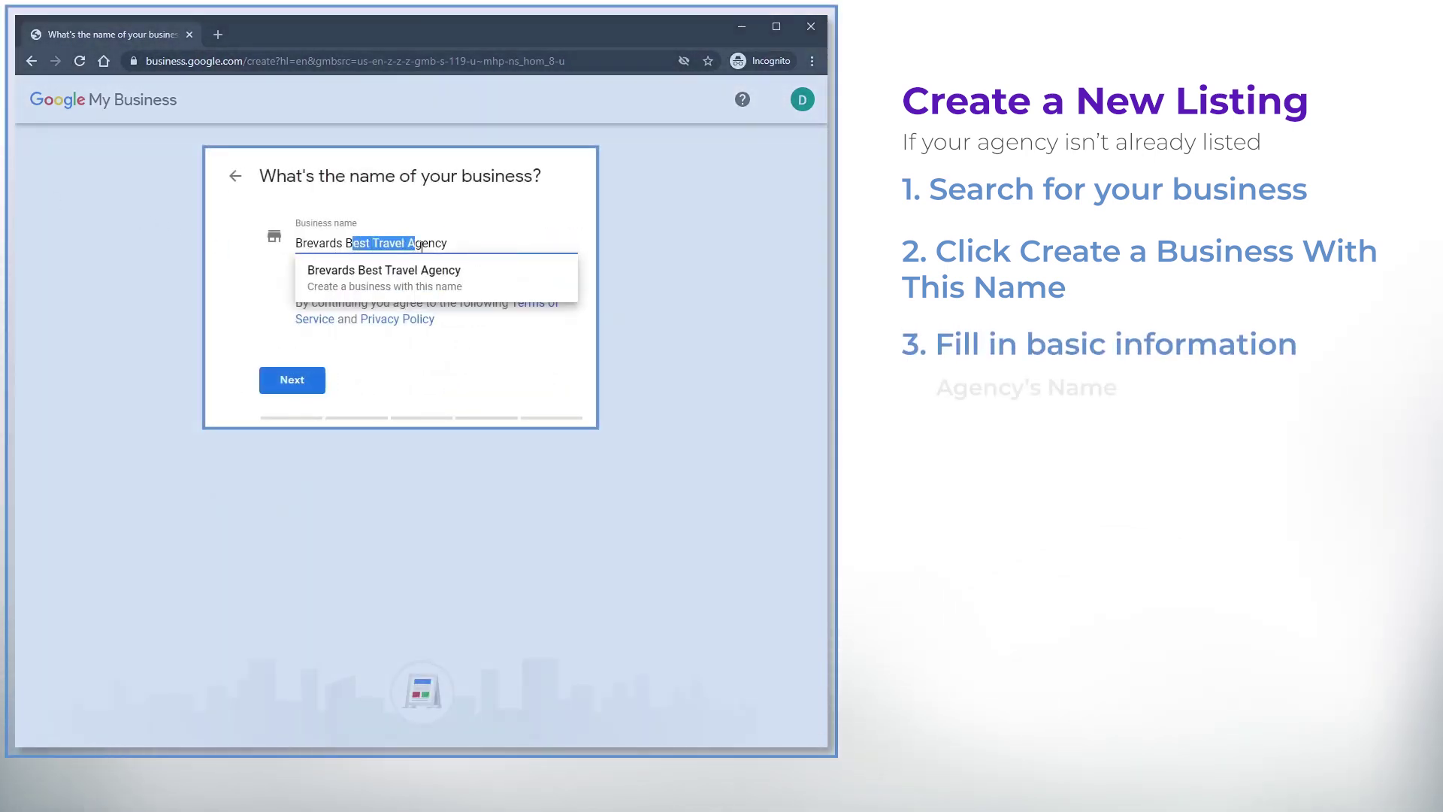
{"action": "left_click", "coordinate": [693, 264]}
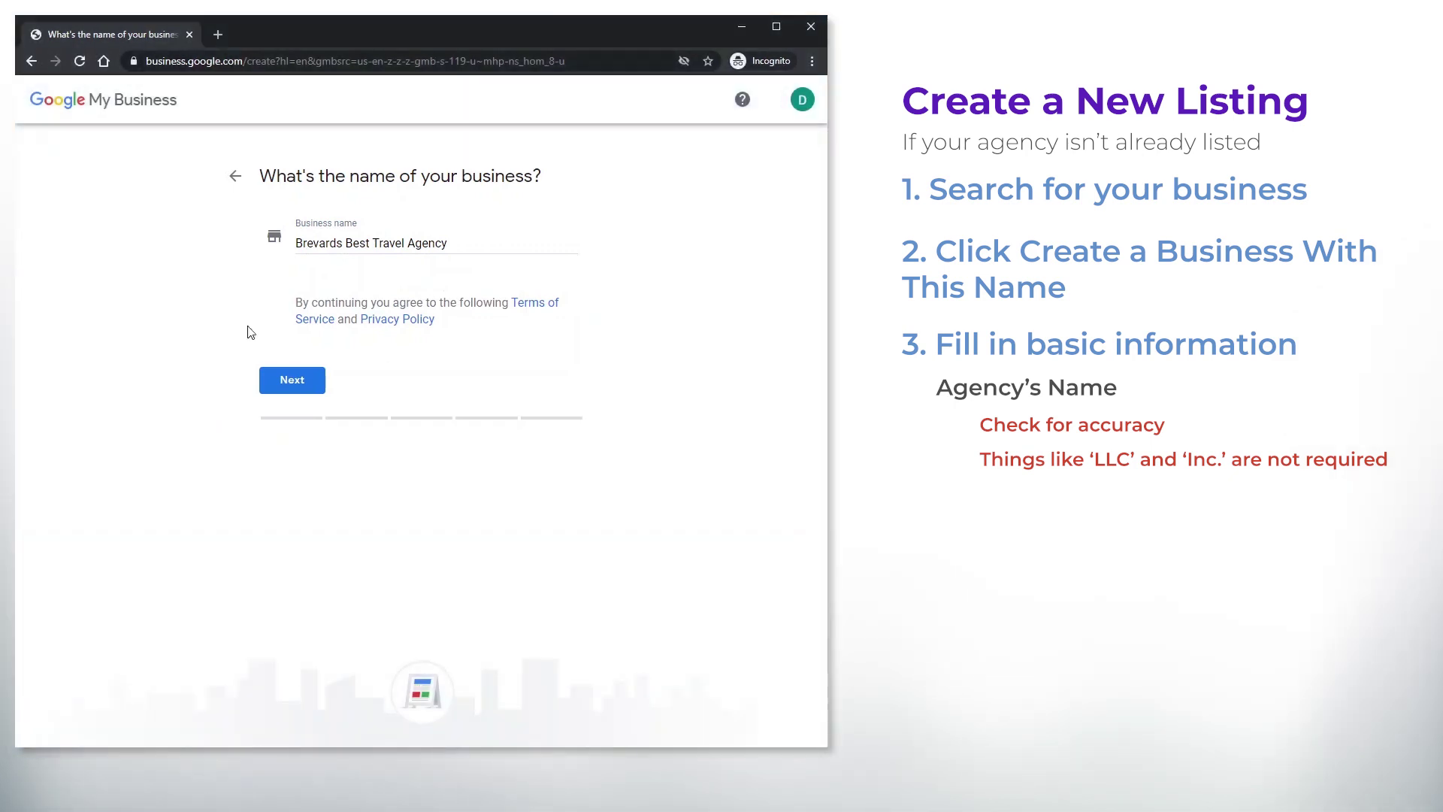
{"action": "left_click", "coordinate": [297, 381]}
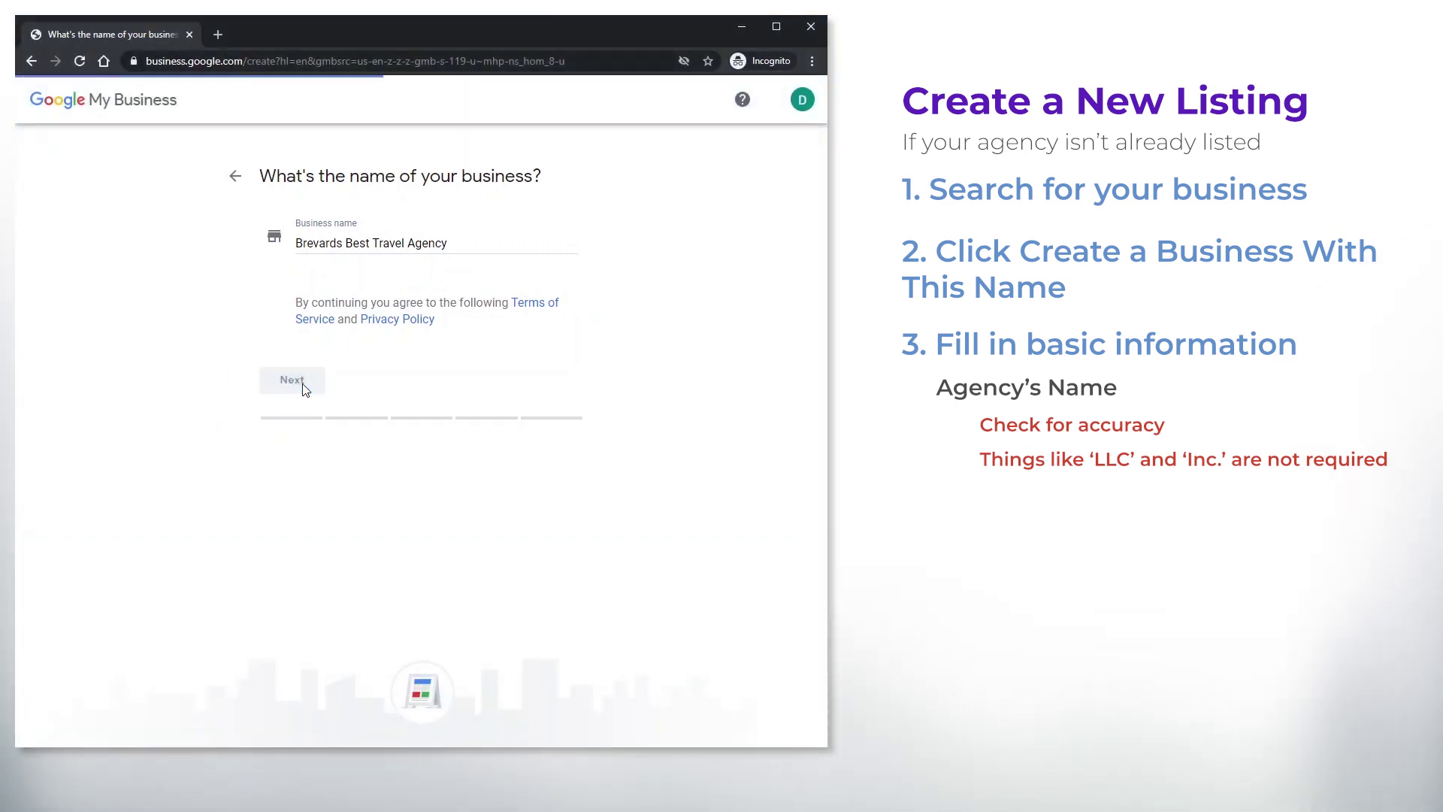
Choose Travel agency as the category and answer Yes to customers visiting a location
{"action": "left_click", "coordinate": [301, 310]}
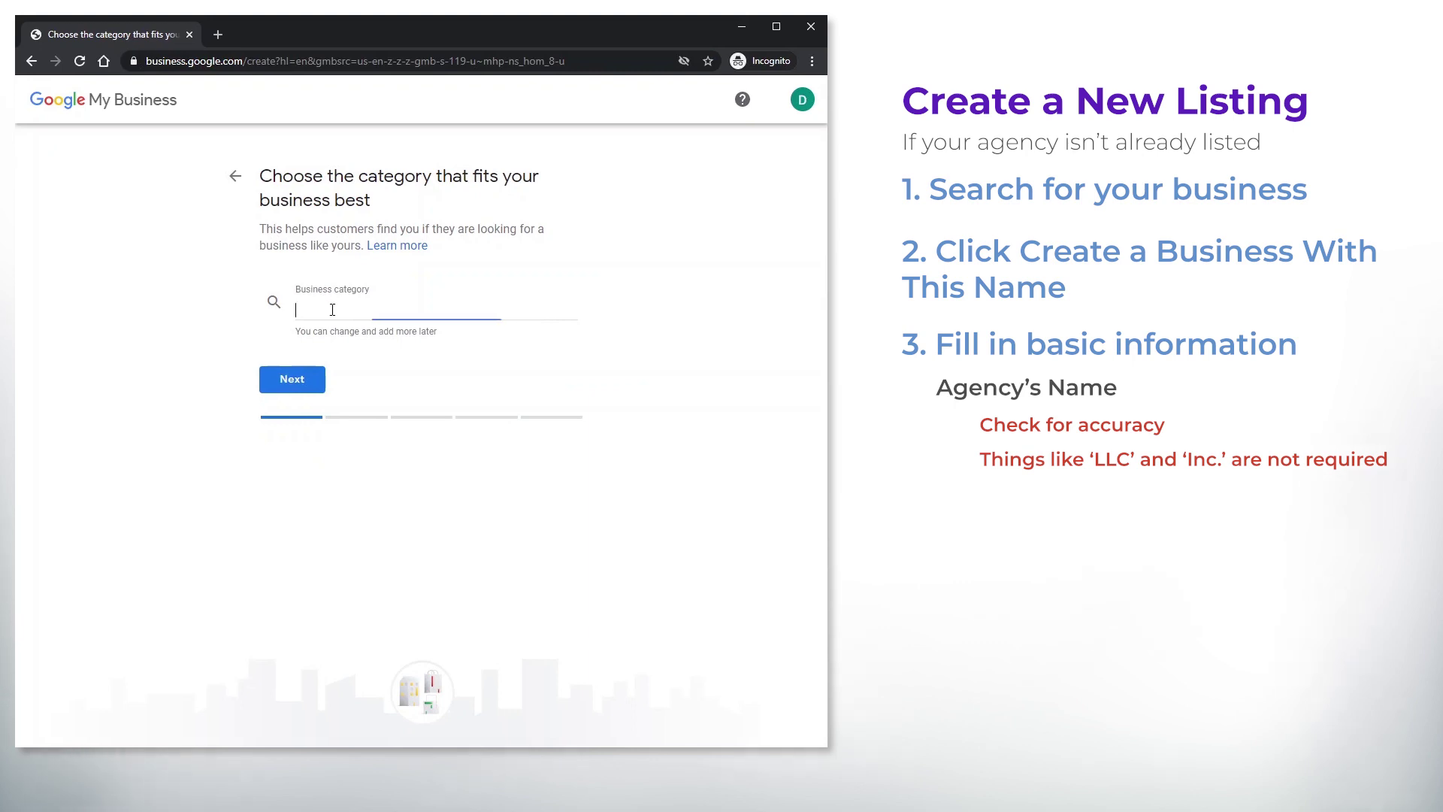
{"action": "type", "text": "Travel"}
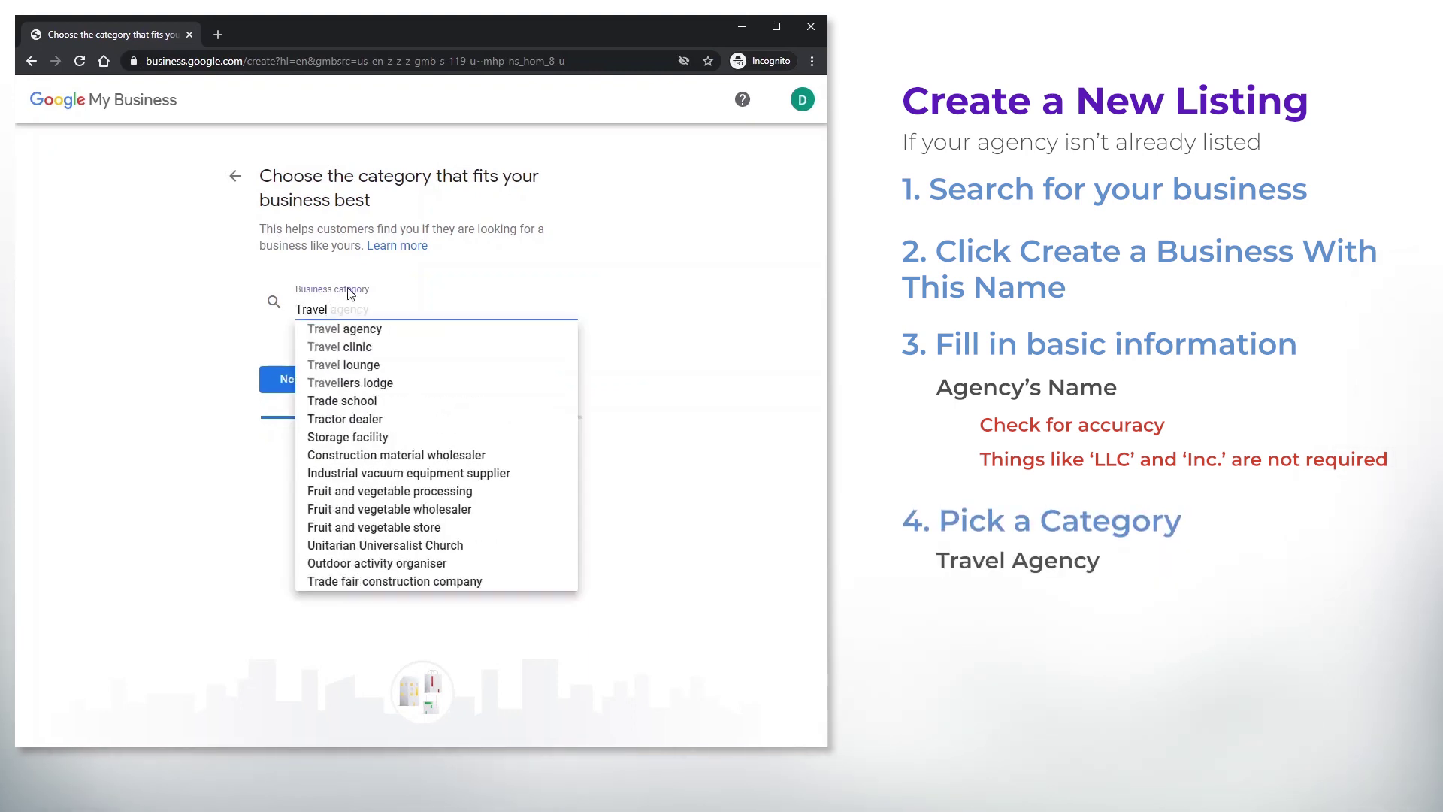
{"action": "left_click", "coordinate": [355, 331]}
{"action": "left_click", "coordinate": [299, 376]}
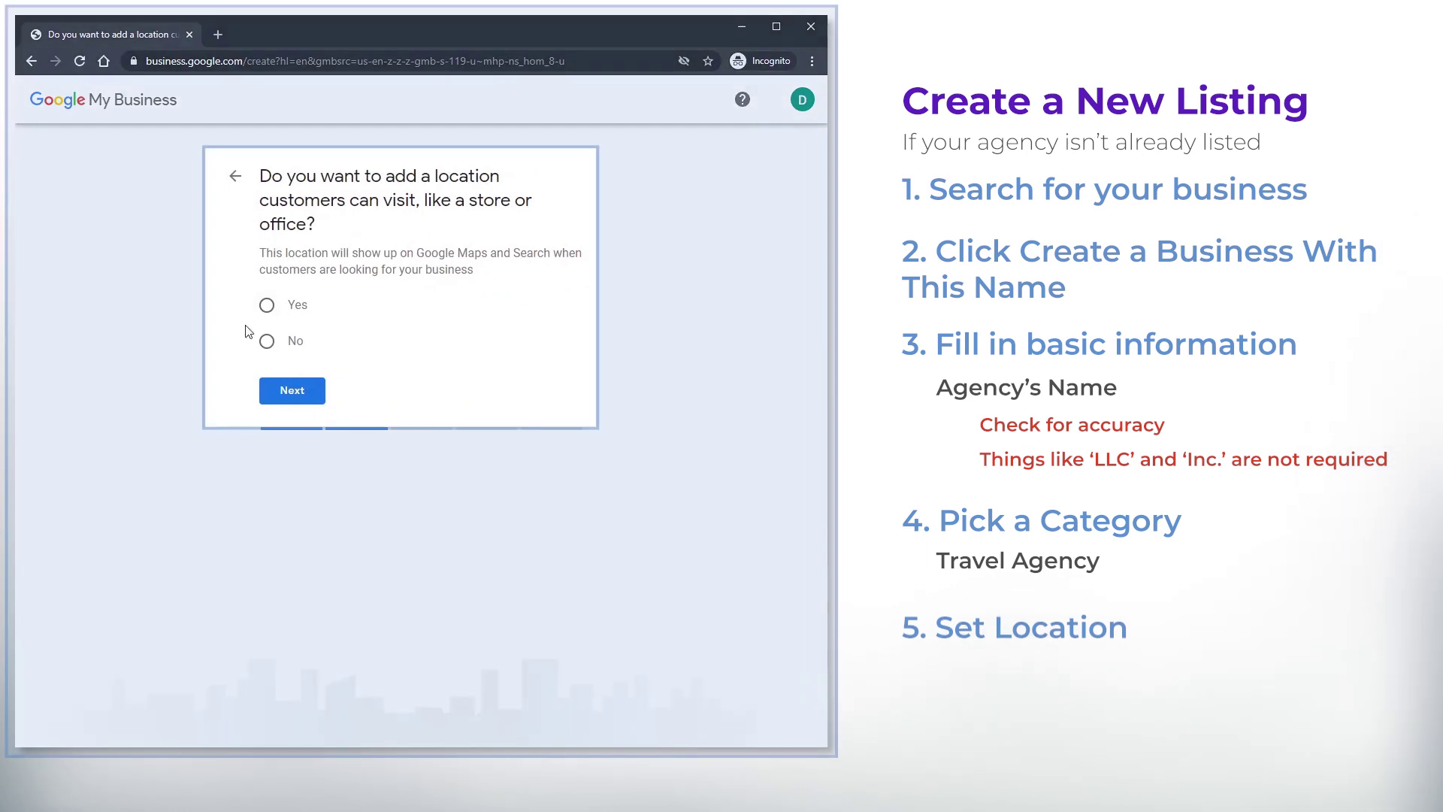
{"action": "left_click", "coordinate": [266, 305]}
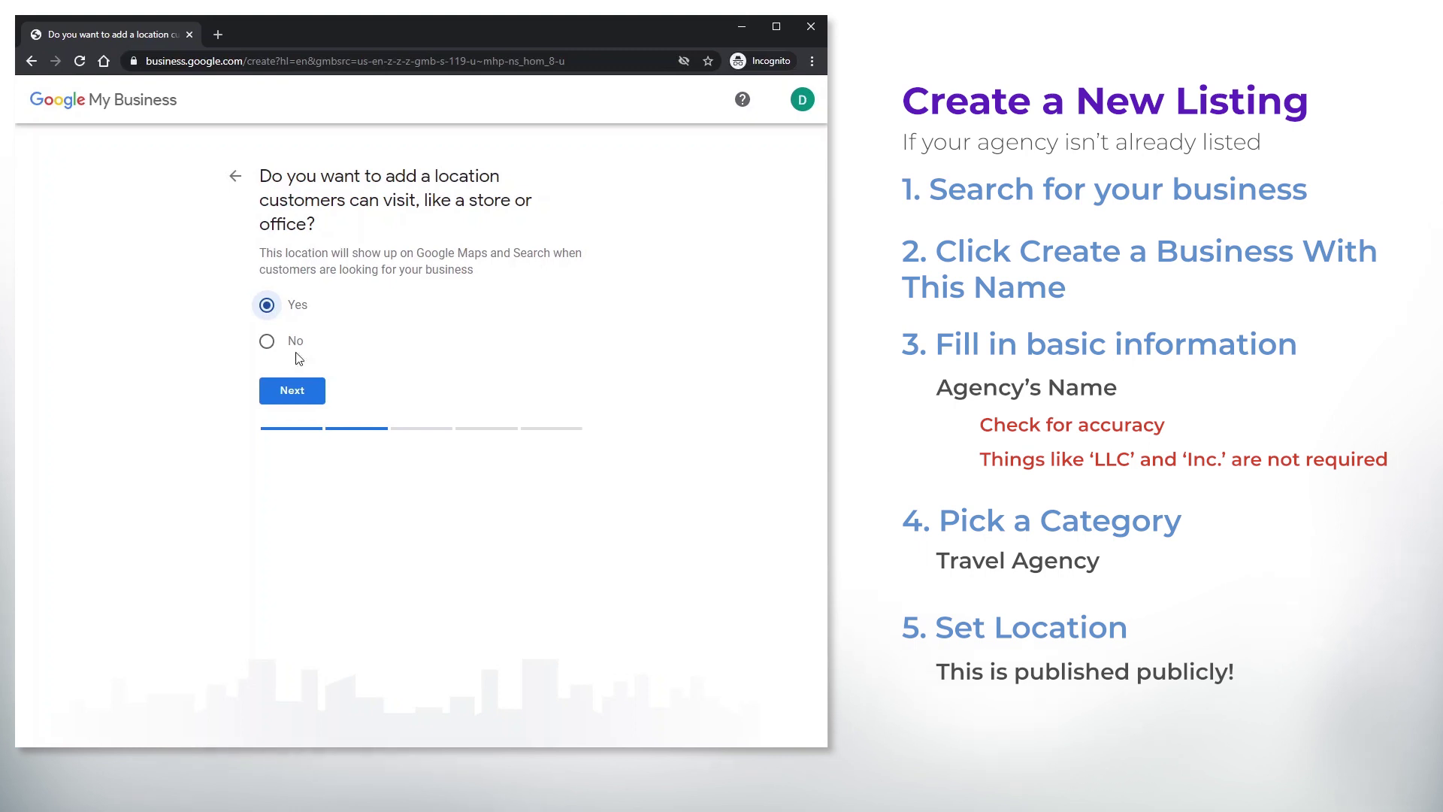
{"action": "left_click", "coordinate": [295, 391]}
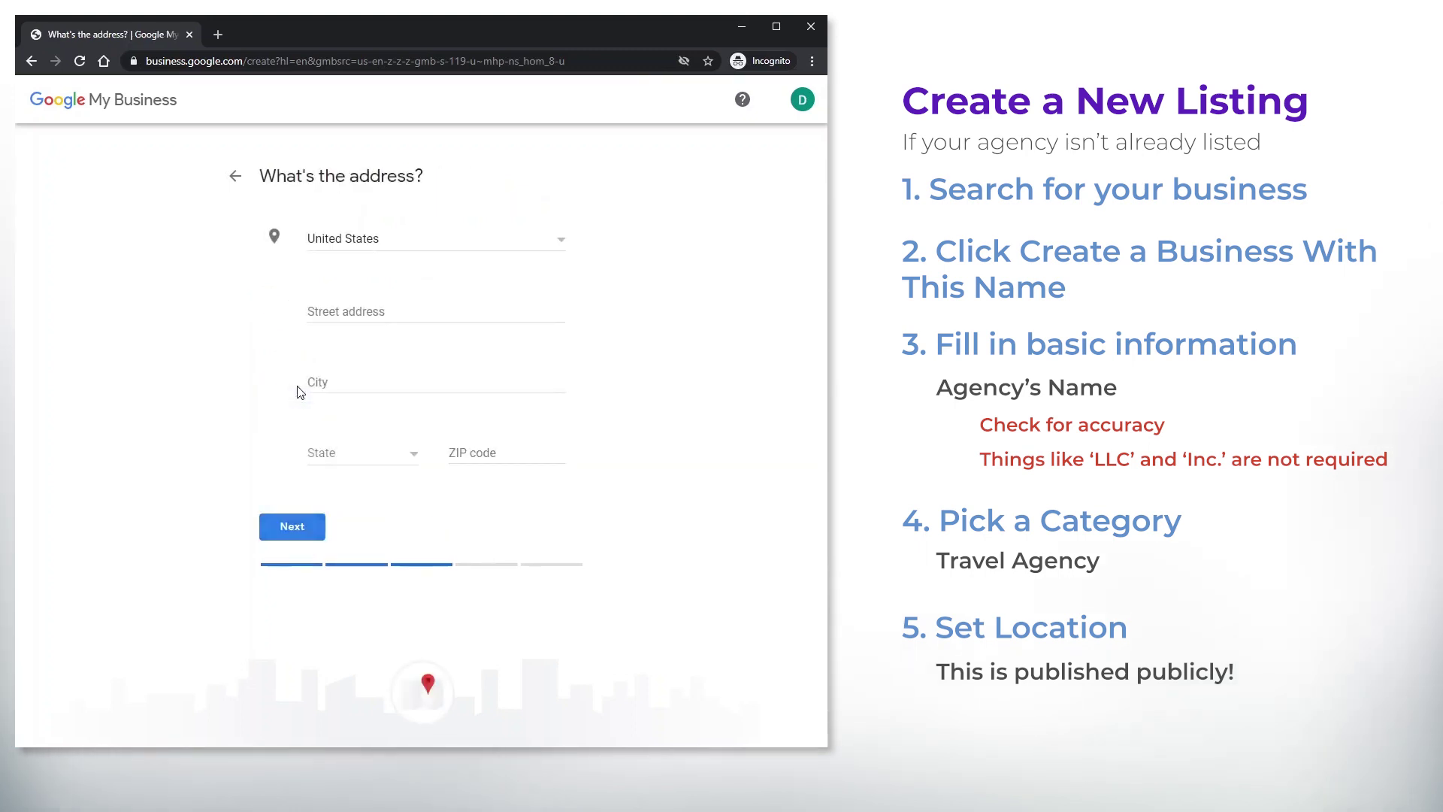
Autofill the street address, choose Florida as the state, correct the suite number, and submit
{"action": "left_click", "coordinate": [347, 306]}
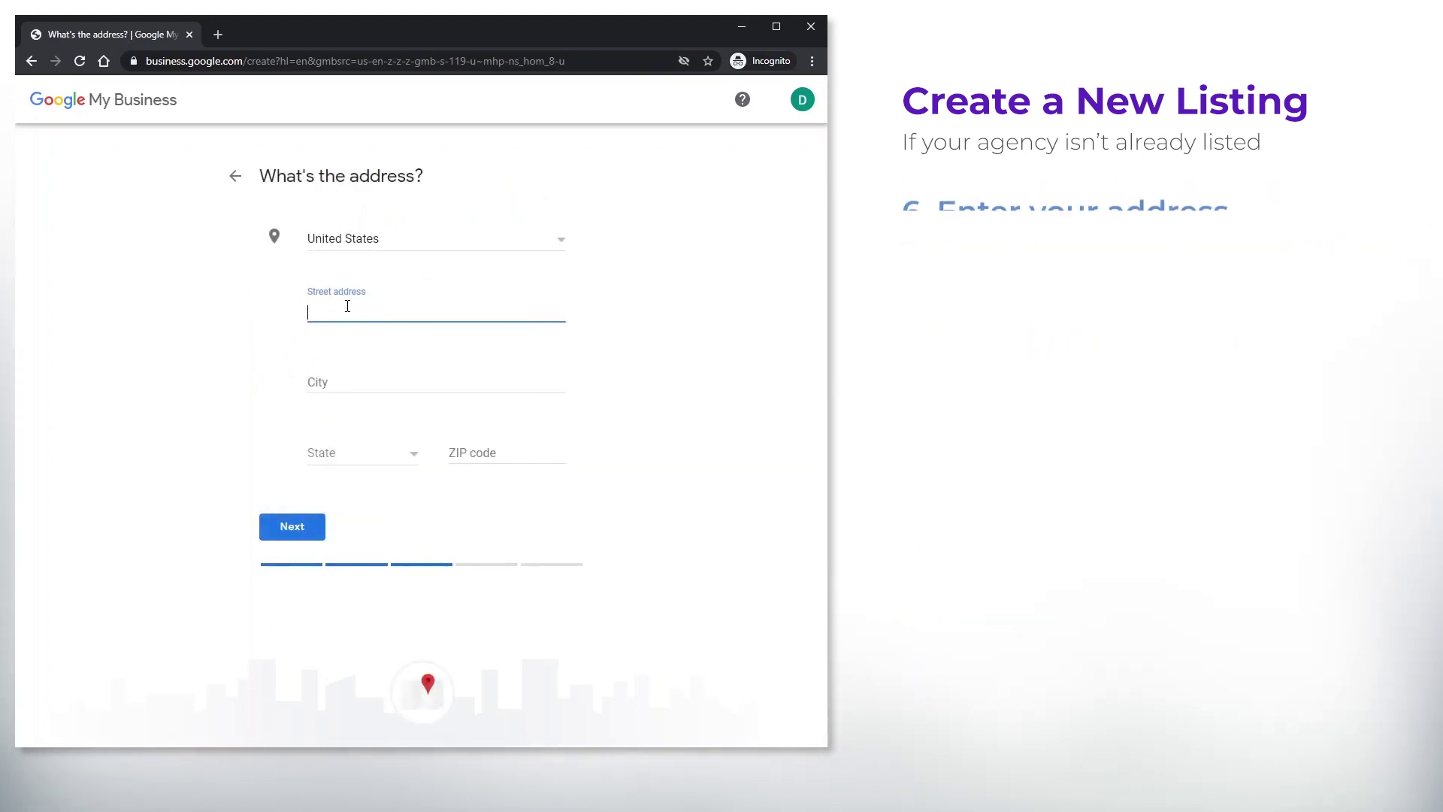
{"action": "left_click", "coordinate": [350, 391]}
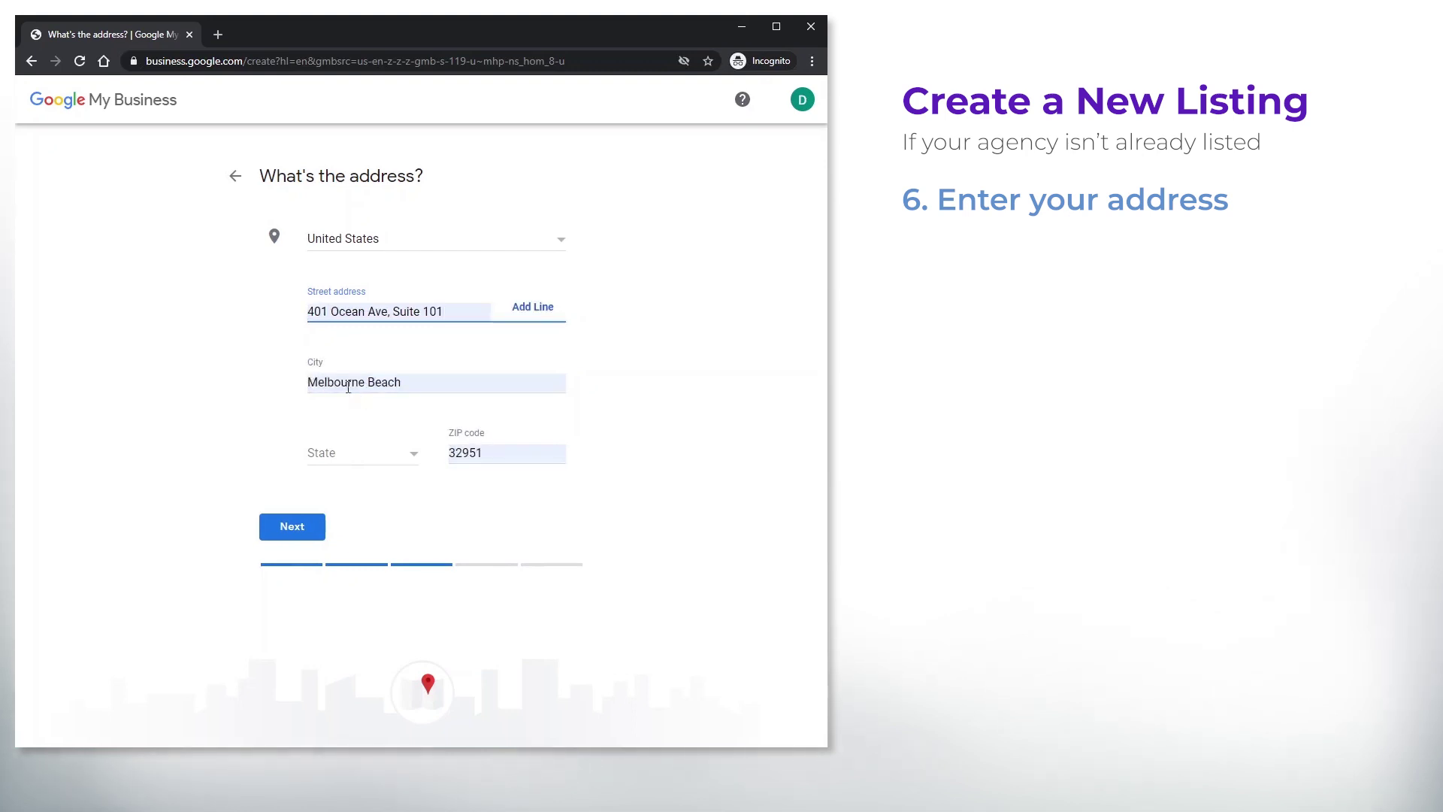
{"action": "left_click", "coordinate": [363, 464]}
{"action": "scroll", "coordinate": [329, 526], "scroll_direction": "down", "scroll_amount": 4}
{"action": "left_click", "coordinate": [329, 524]}
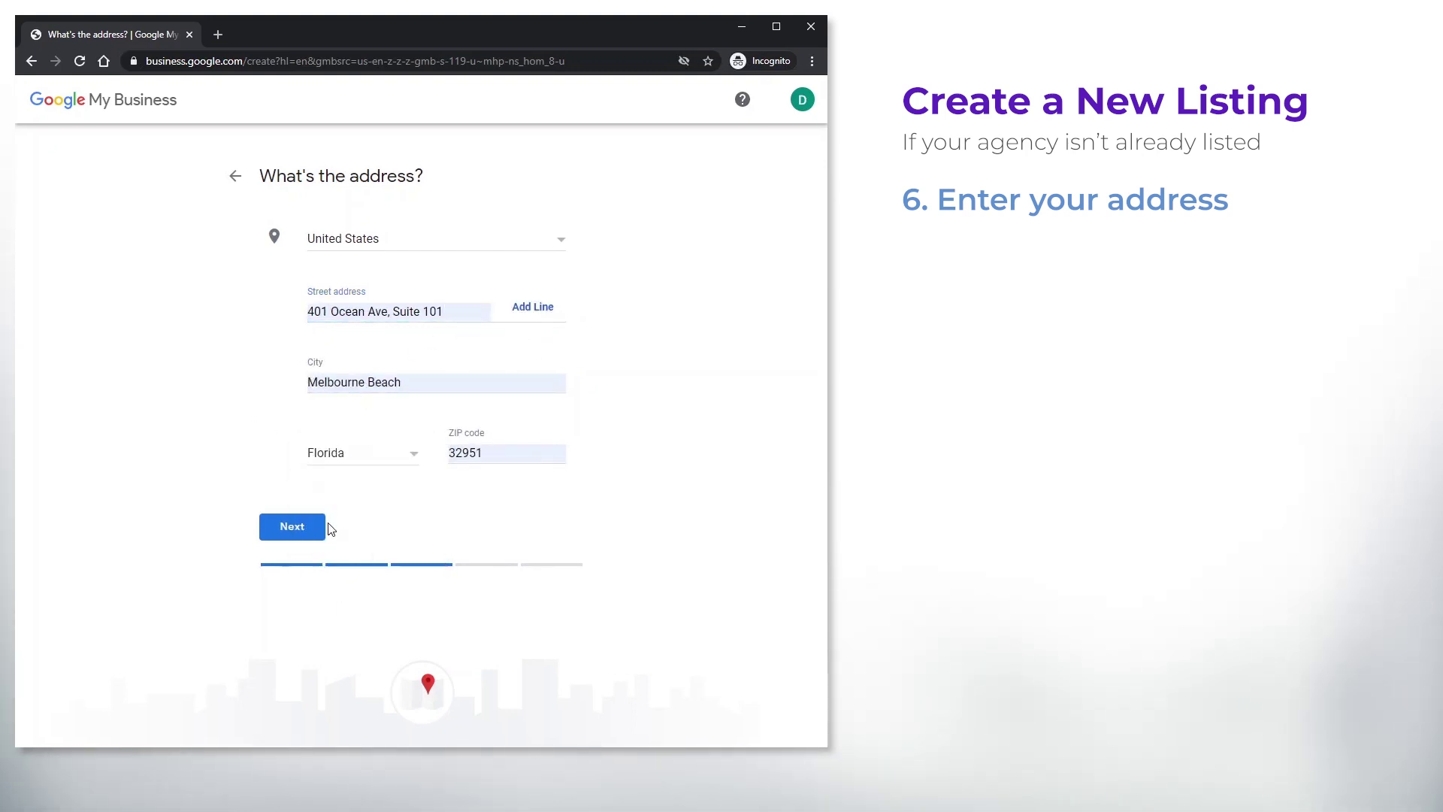
{"action": "left_click", "coordinate": [471, 329]}
{"action": "key", "text": "BackSpace"}
{"action": "type", "text": "2"}
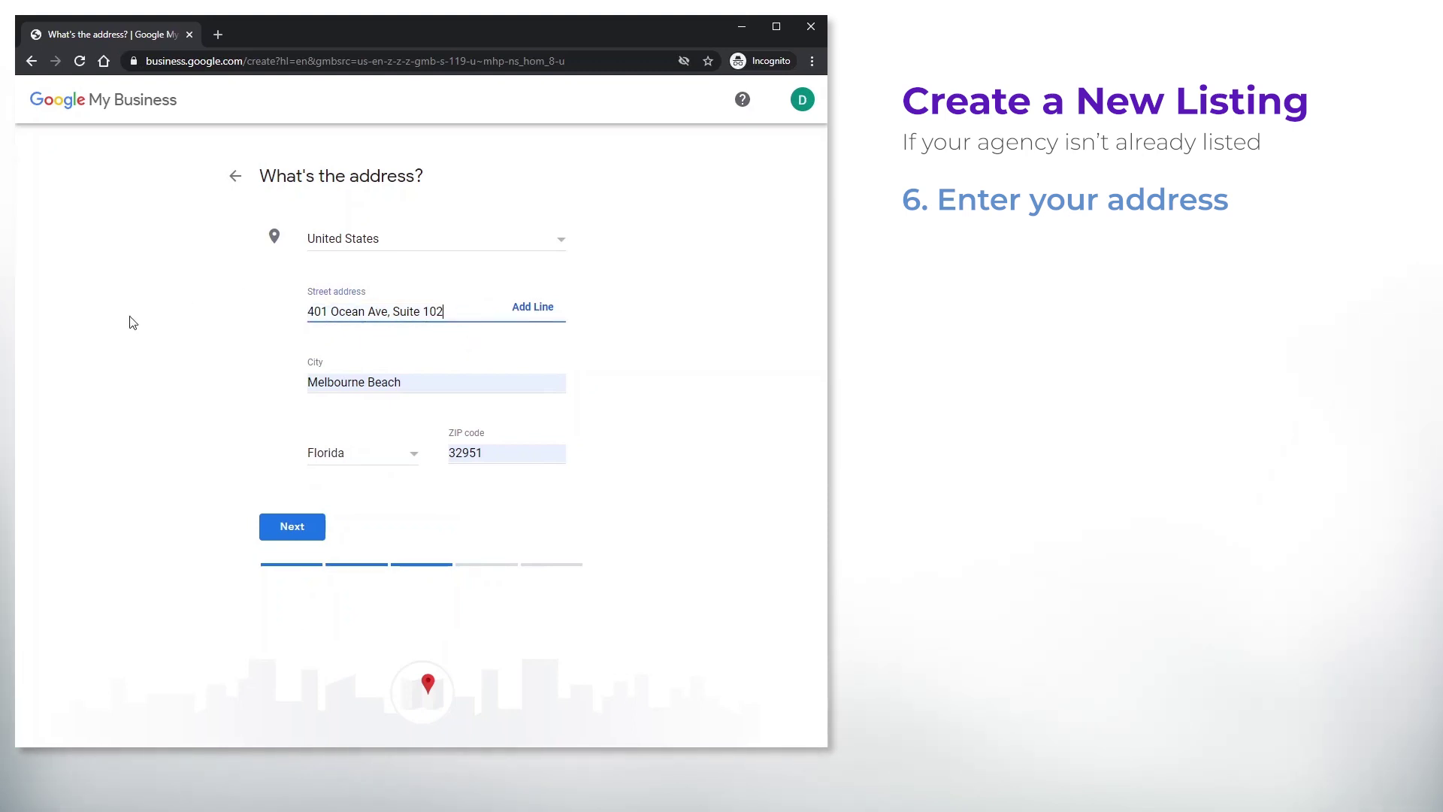
{"action": "left_click", "coordinate": [285, 532]}
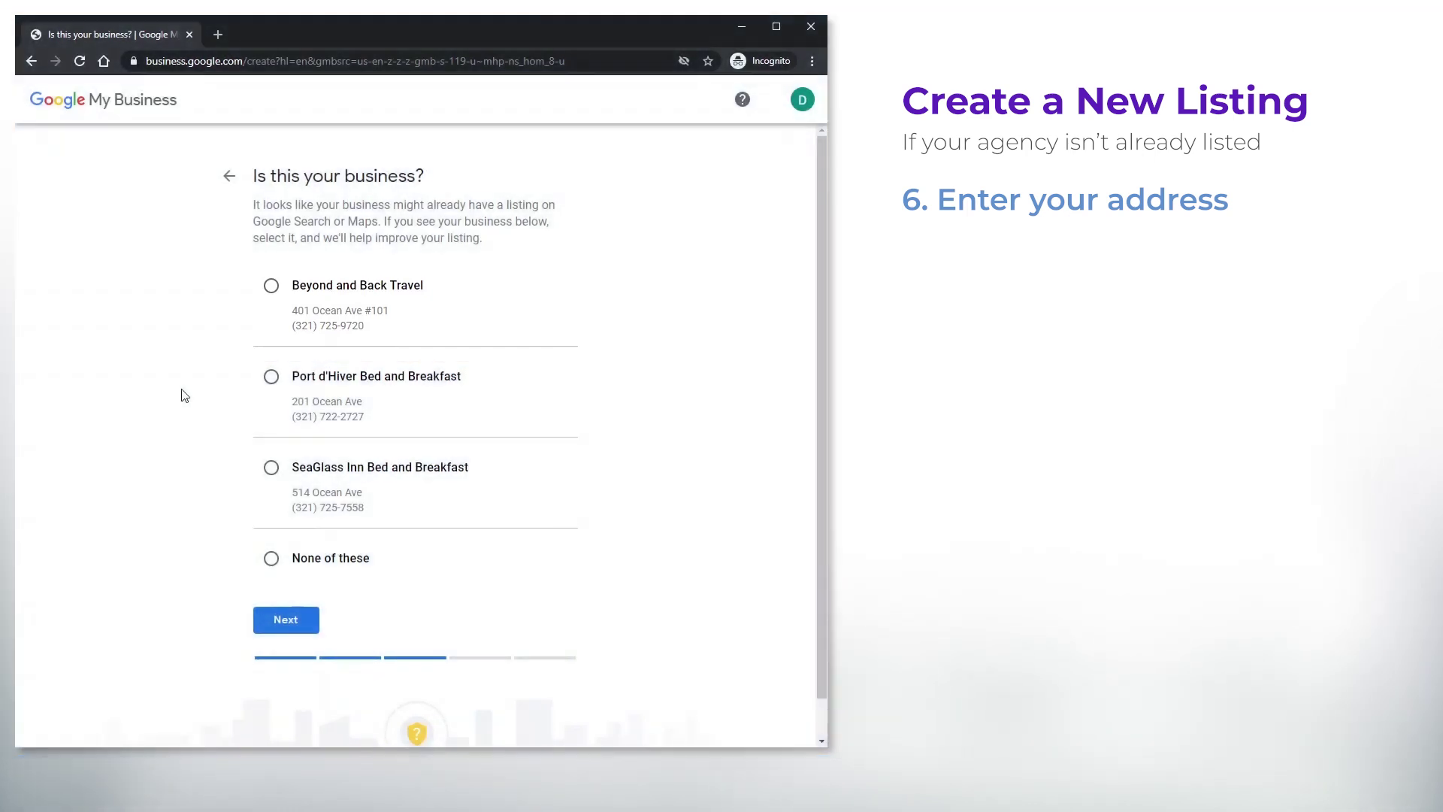
Choose 'None of these', keep 'Yes, I also serve them outside my location', and add Florida, USA
{"action": "left_click", "coordinate": [272, 562]}
{"action": "left_click", "coordinate": [285, 620]}
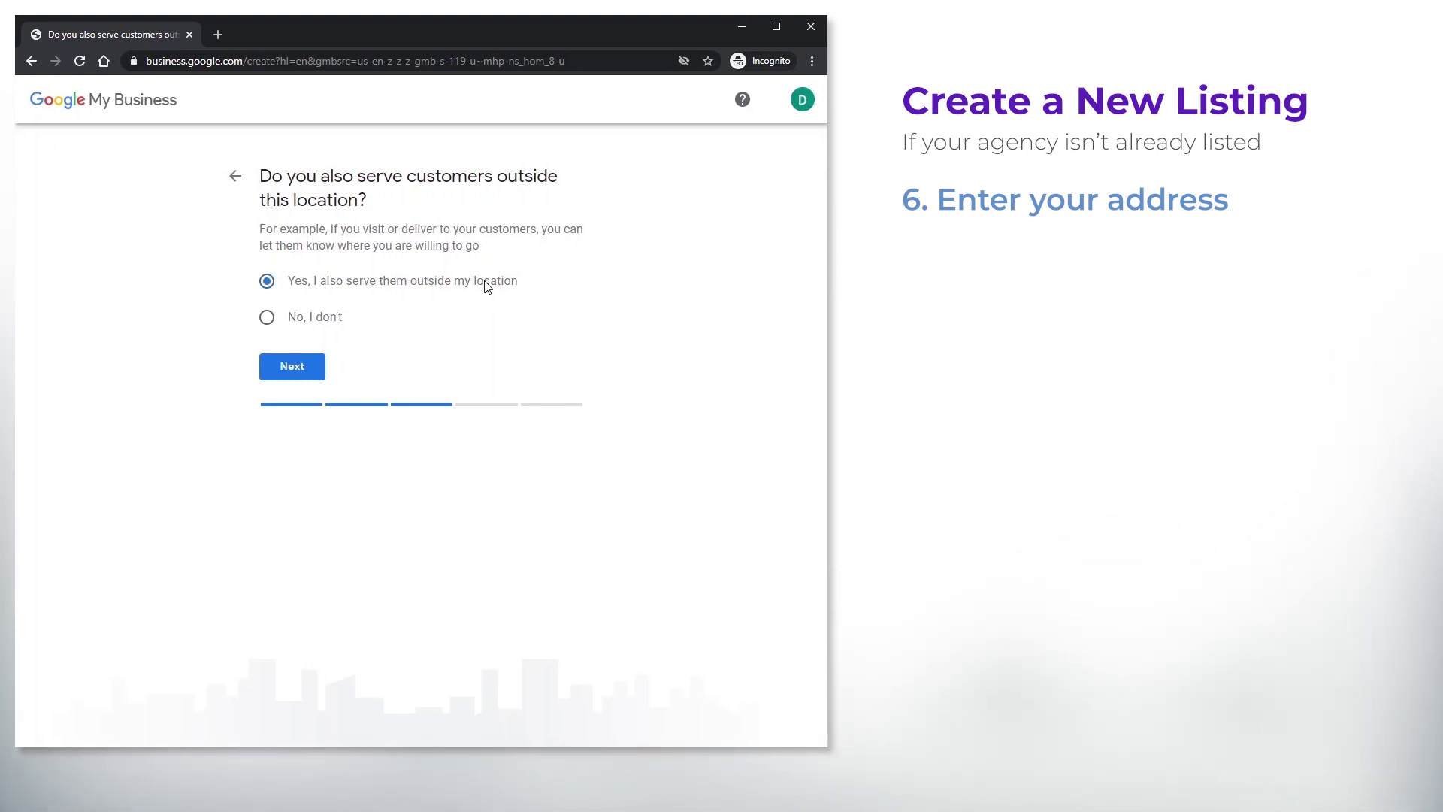
{"action": "left_click", "coordinate": [292, 378]}
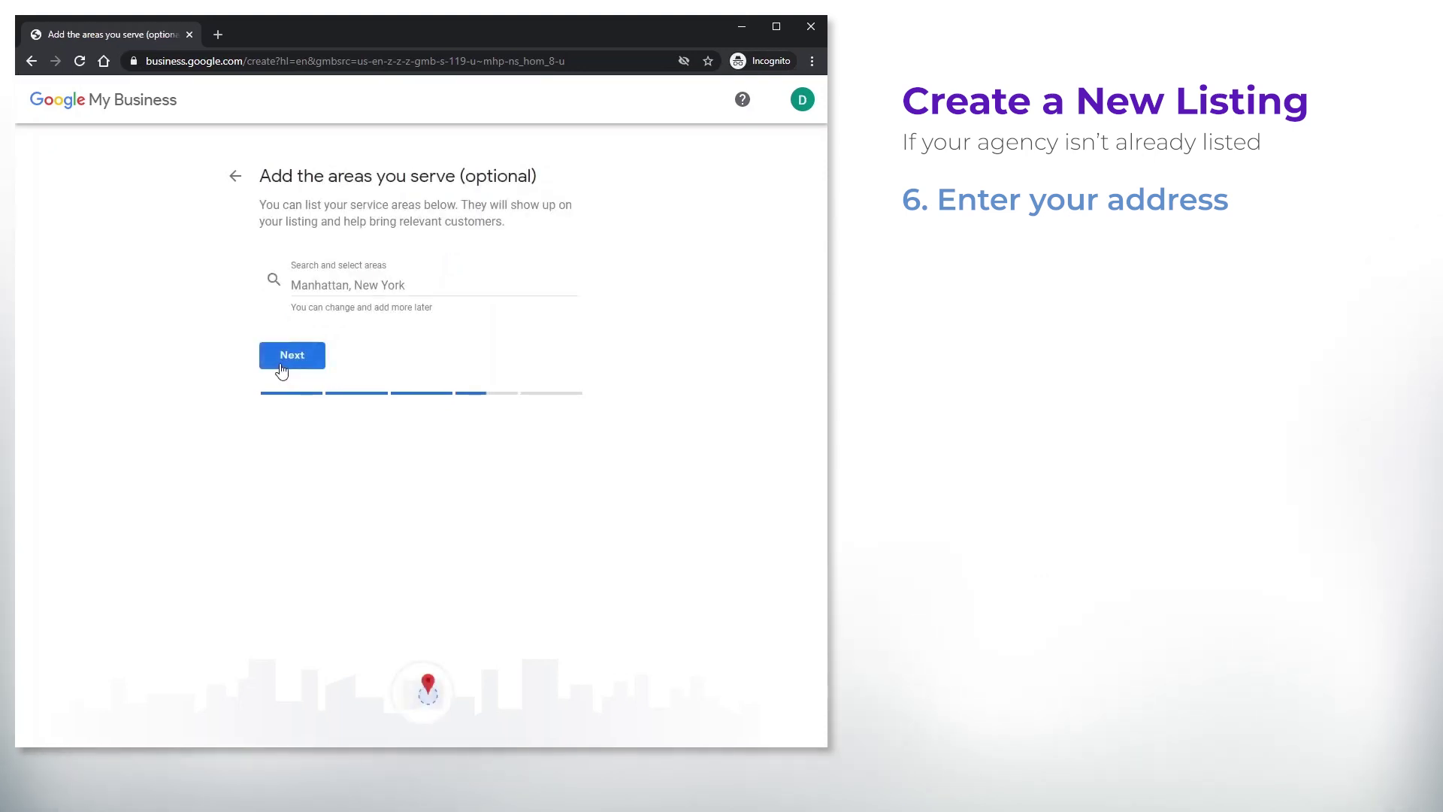
{"action": "left_click", "coordinate": [326, 285]}
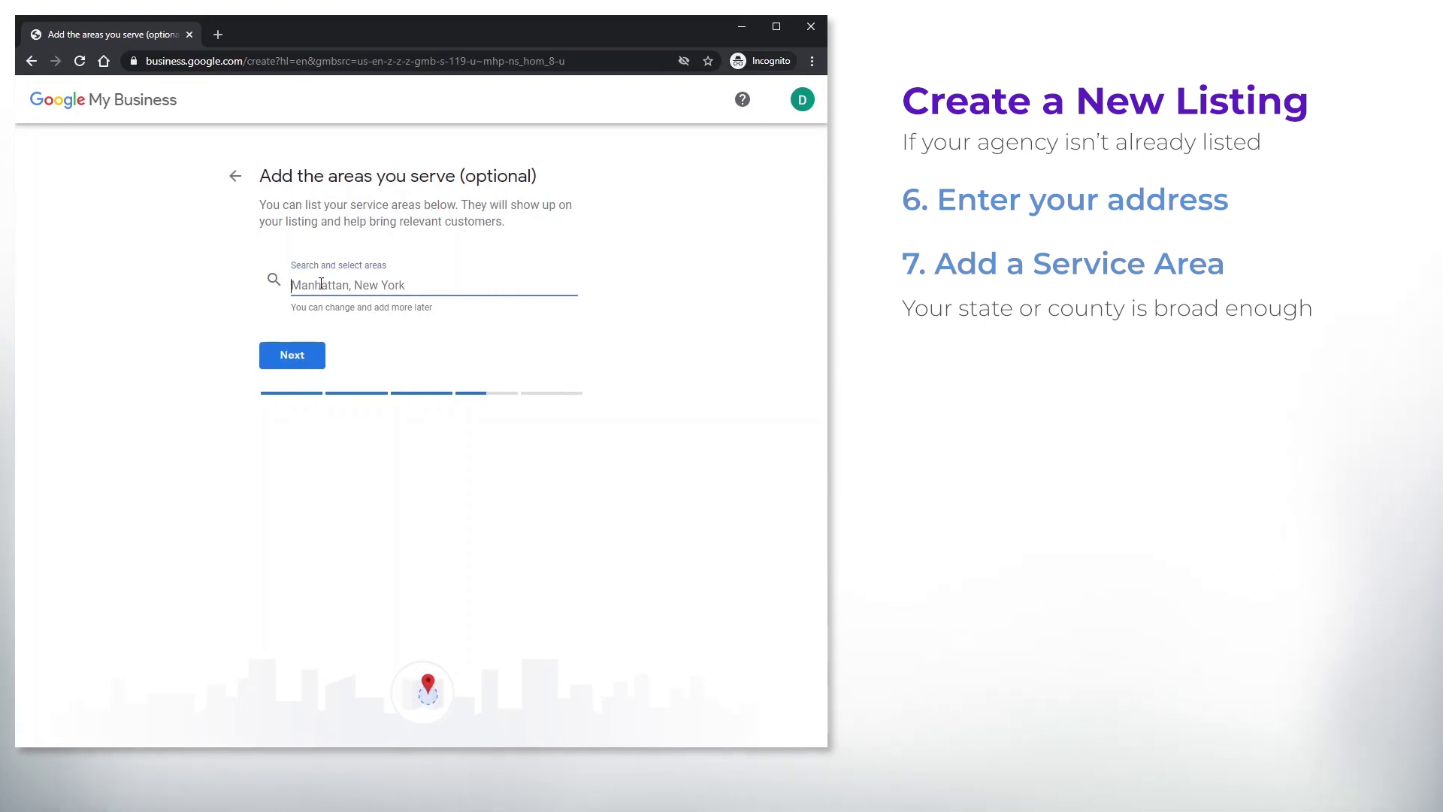
{"action": "type", "text": "Florida"}
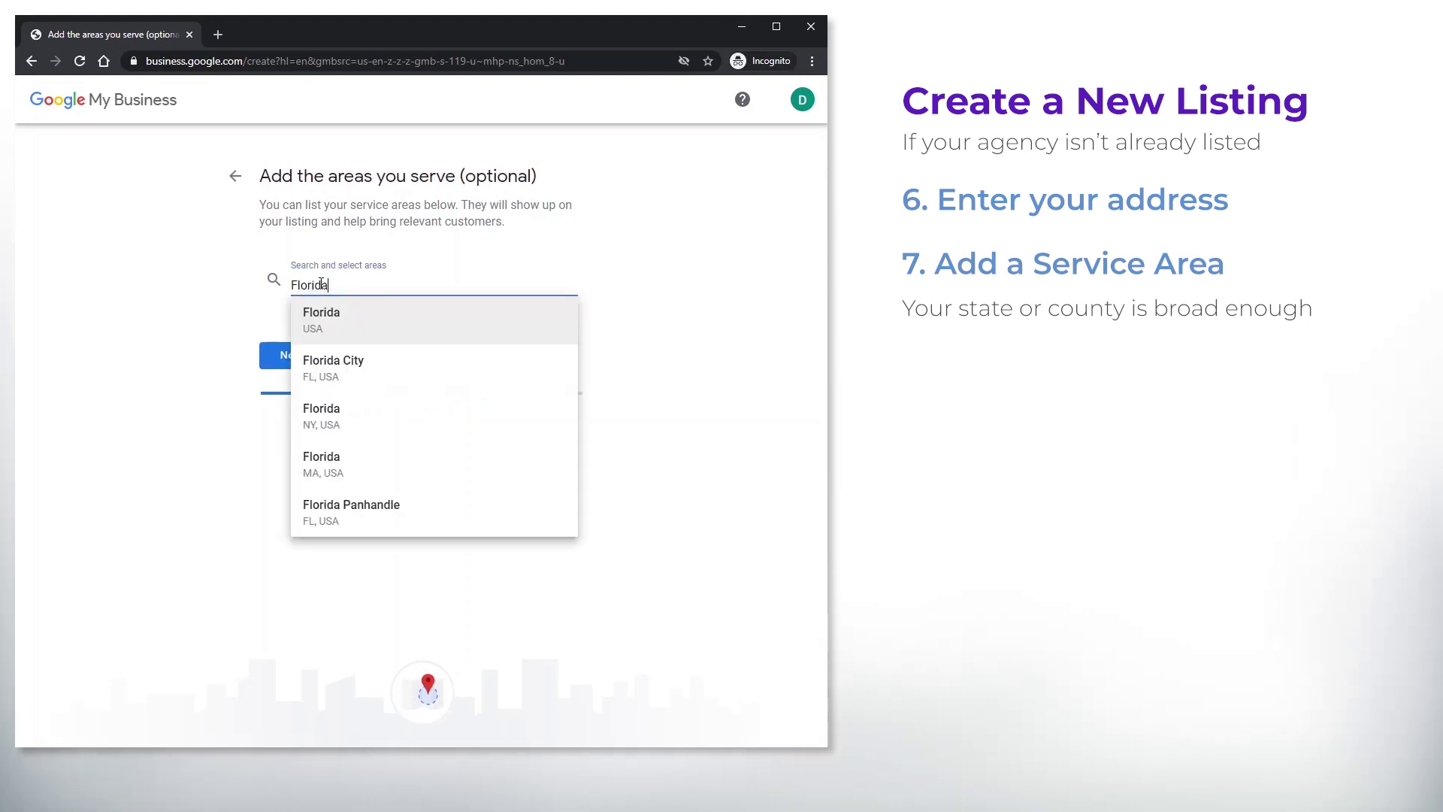
{"action": "left_click", "coordinate": [329, 322]}
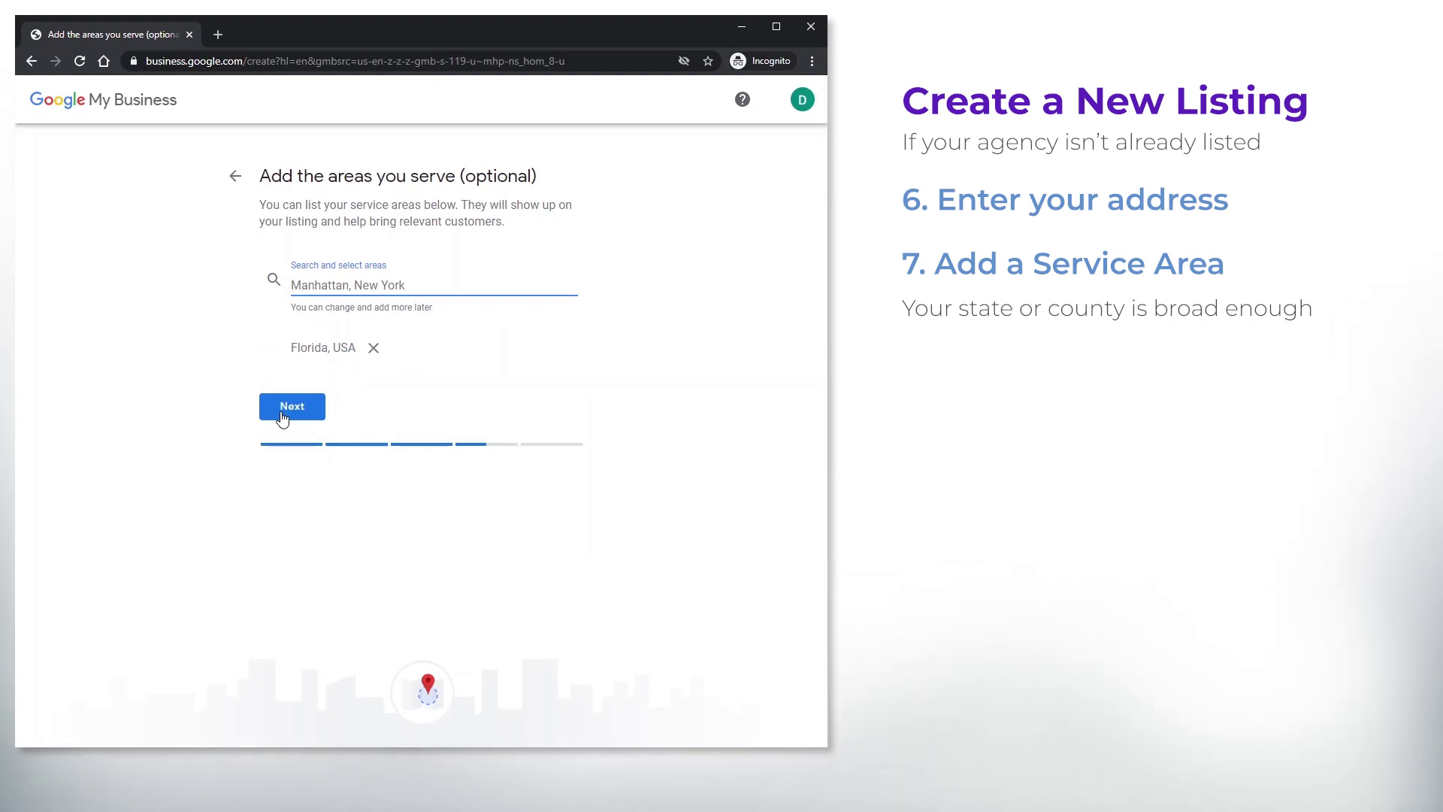
{"action": "left_click", "coordinate": [283, 416]}
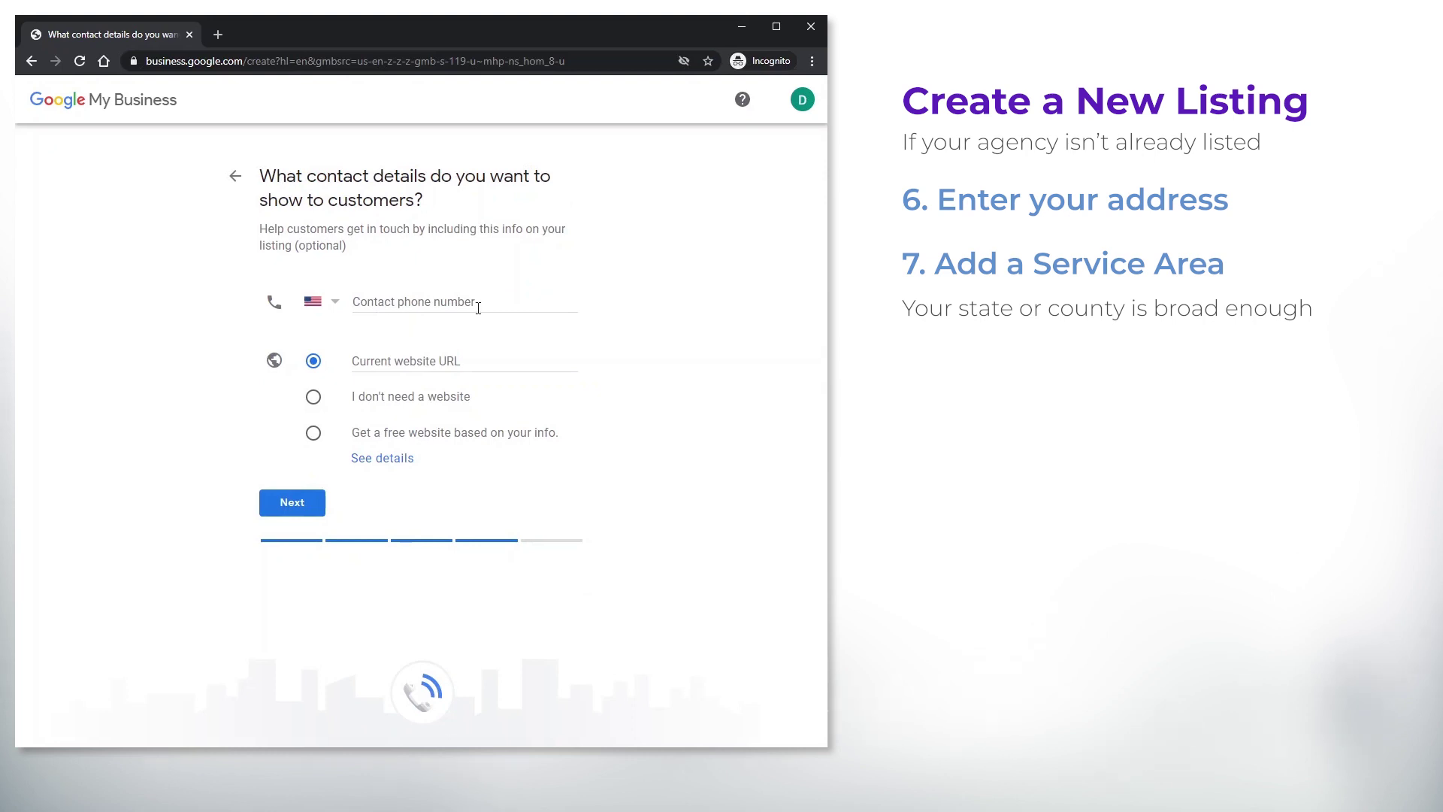
Enter the contact phone number, choose 'I don't need a website', and finish the setup
{"action": "left_click", "coordinate": [496, 307]}
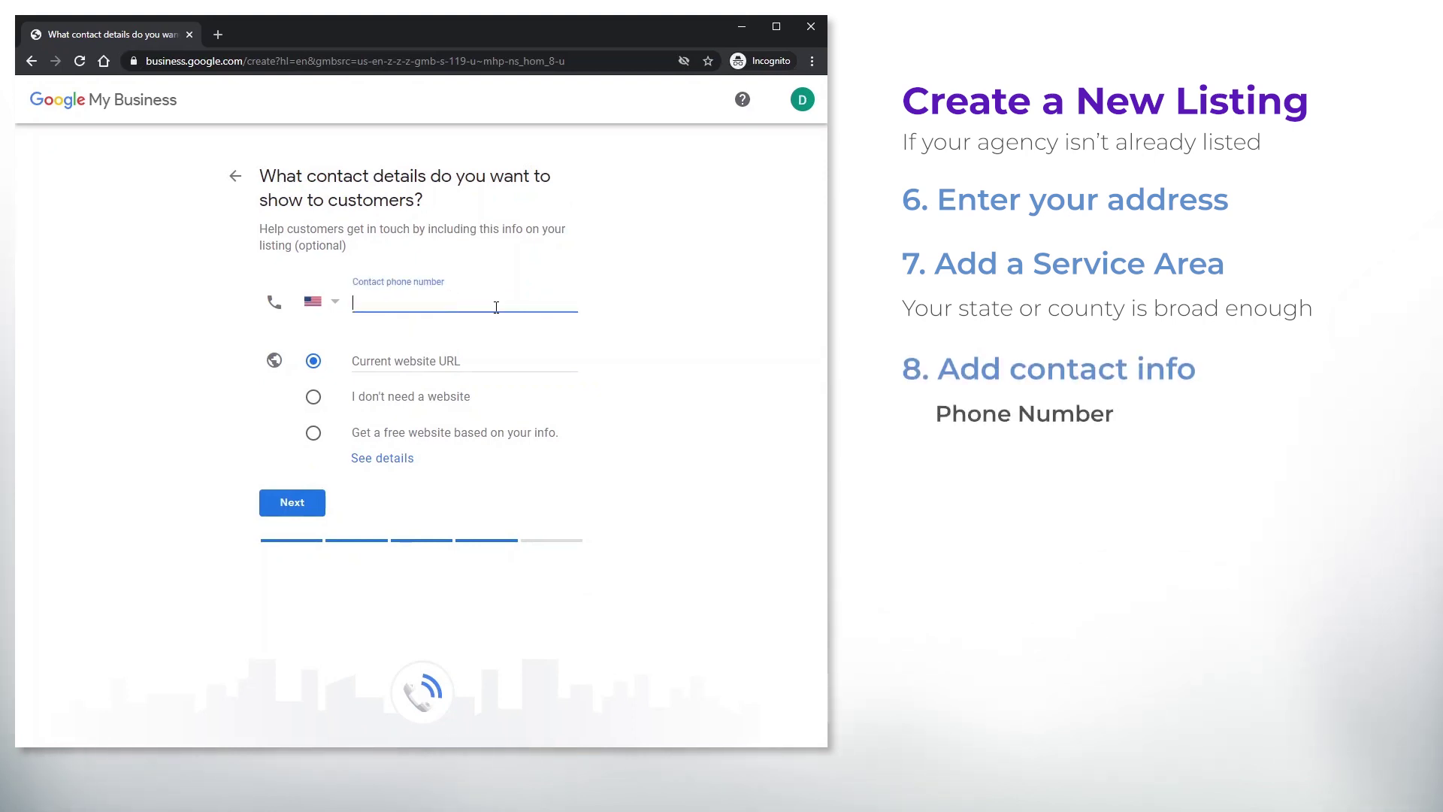
{"action": "type", "text": "321"}
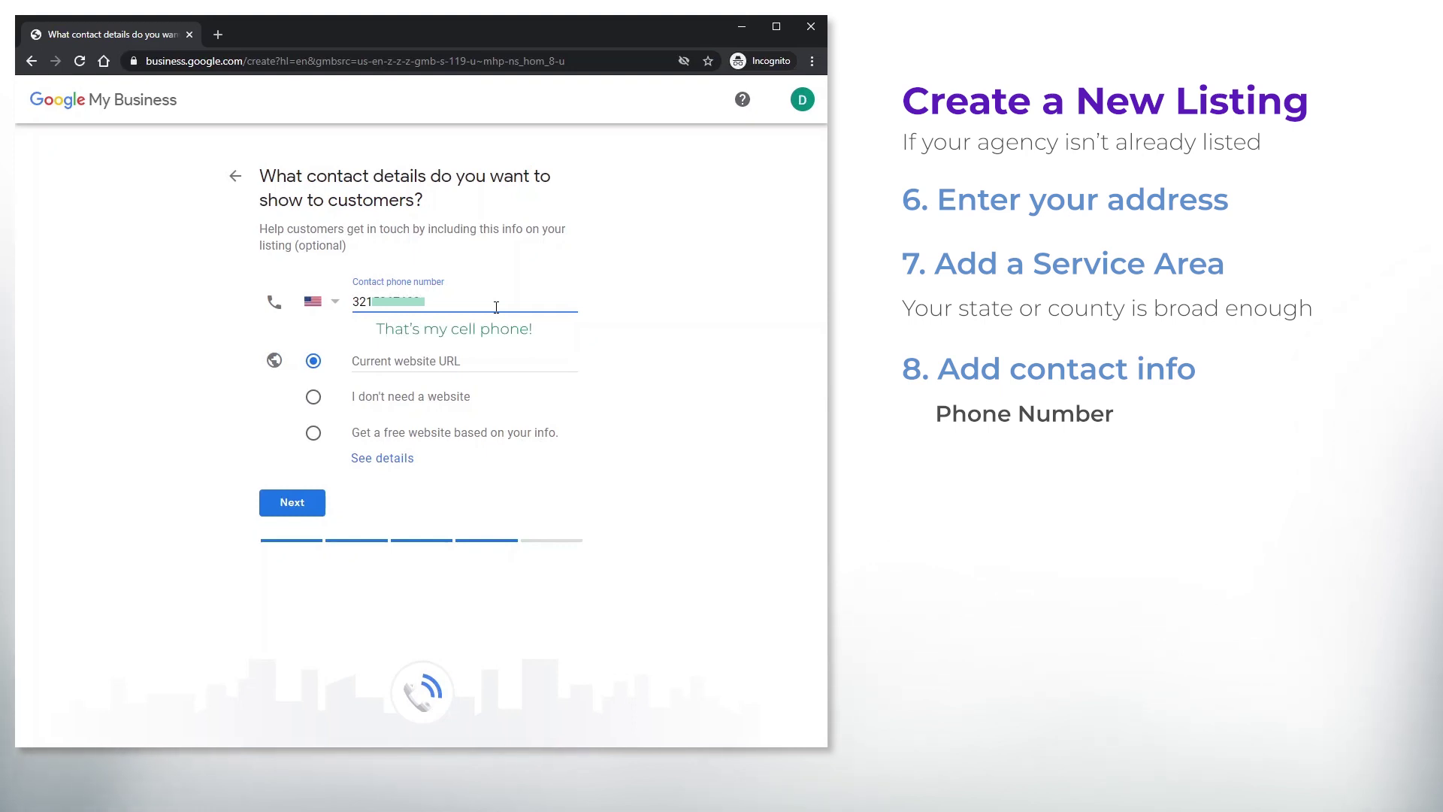
{"action": "left_click", "coordinate": [454, 331]}
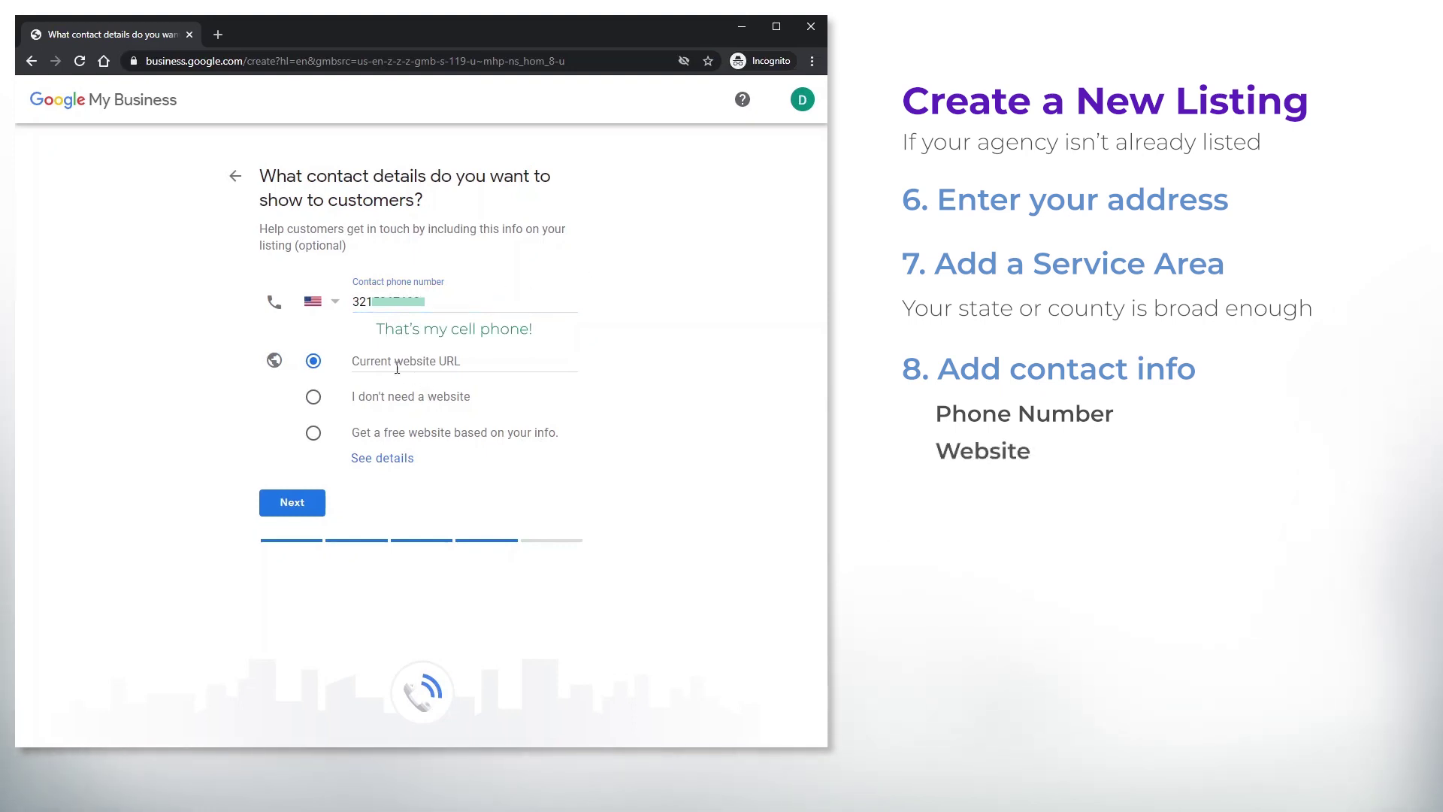
{"action": "left_click", "coordinate": [313, 397]}
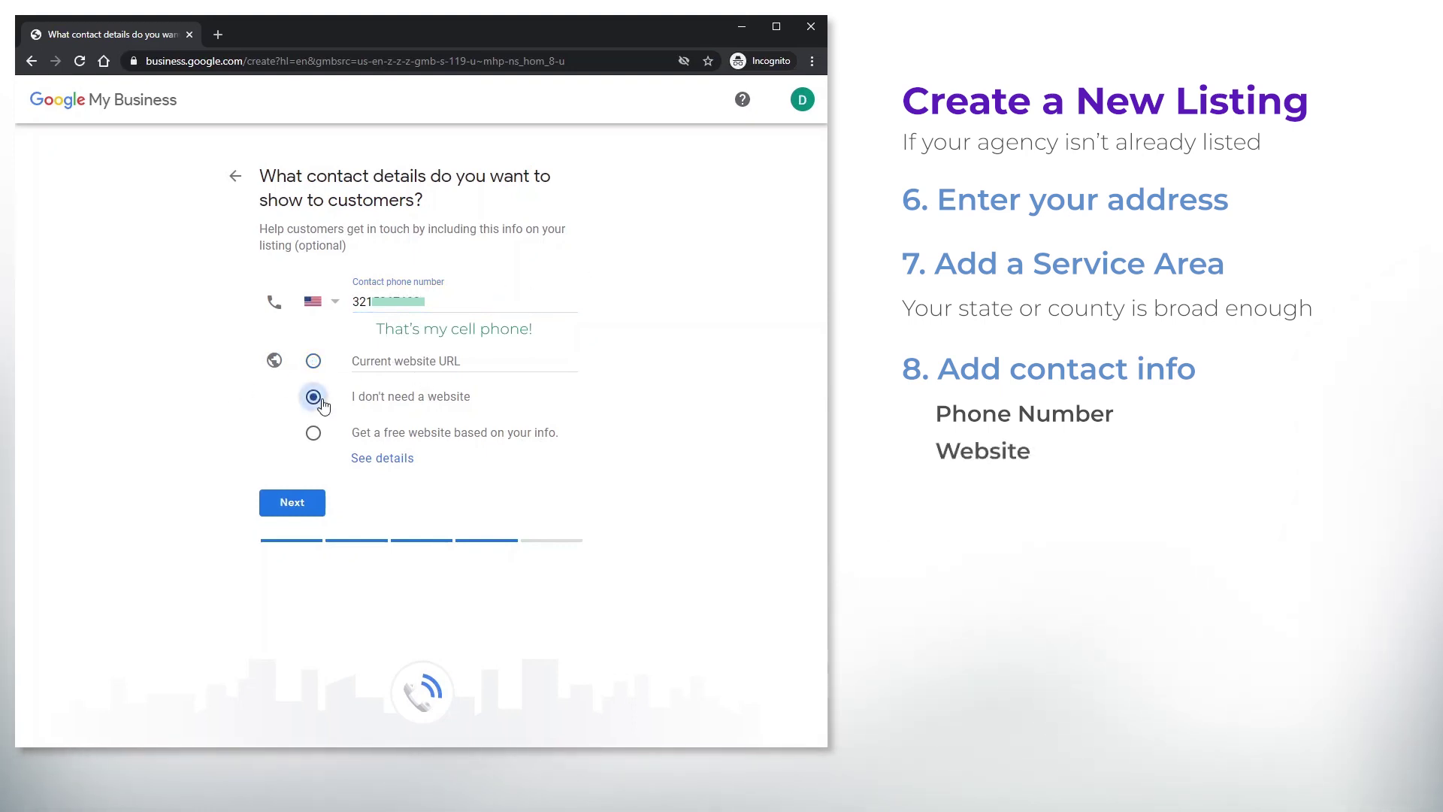
{"action": "left_click", "coordinate": [290, 506]}
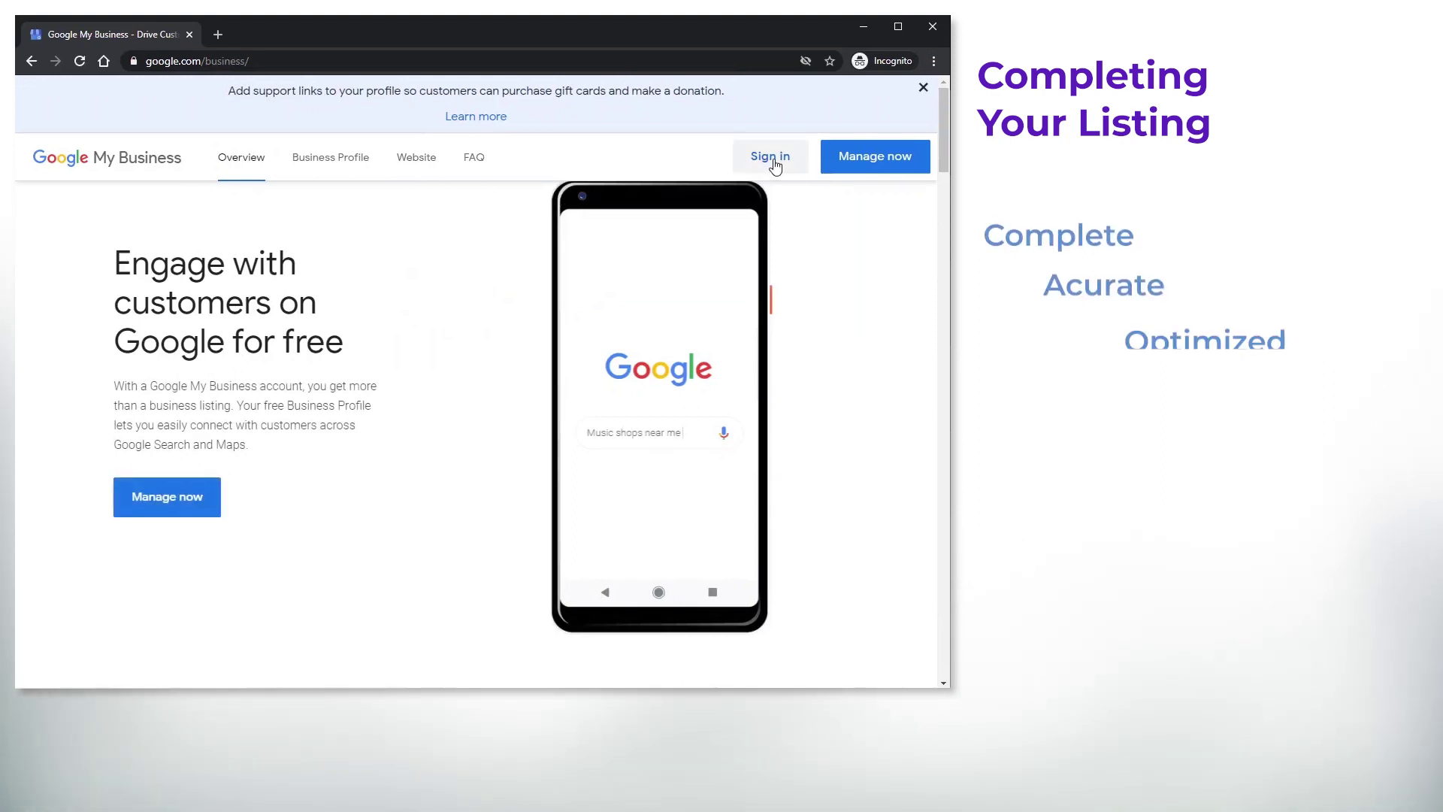
Sign in with the account password and open the Info page for Beyond and Back Travel
{"action": "left_click", "coordinate": [773, 158]}
{"action": "left_click", "coordinate": [434, 330]}
{"action": "type", "text": "••••••••••"}
{"action": "key", "text": "Return"}
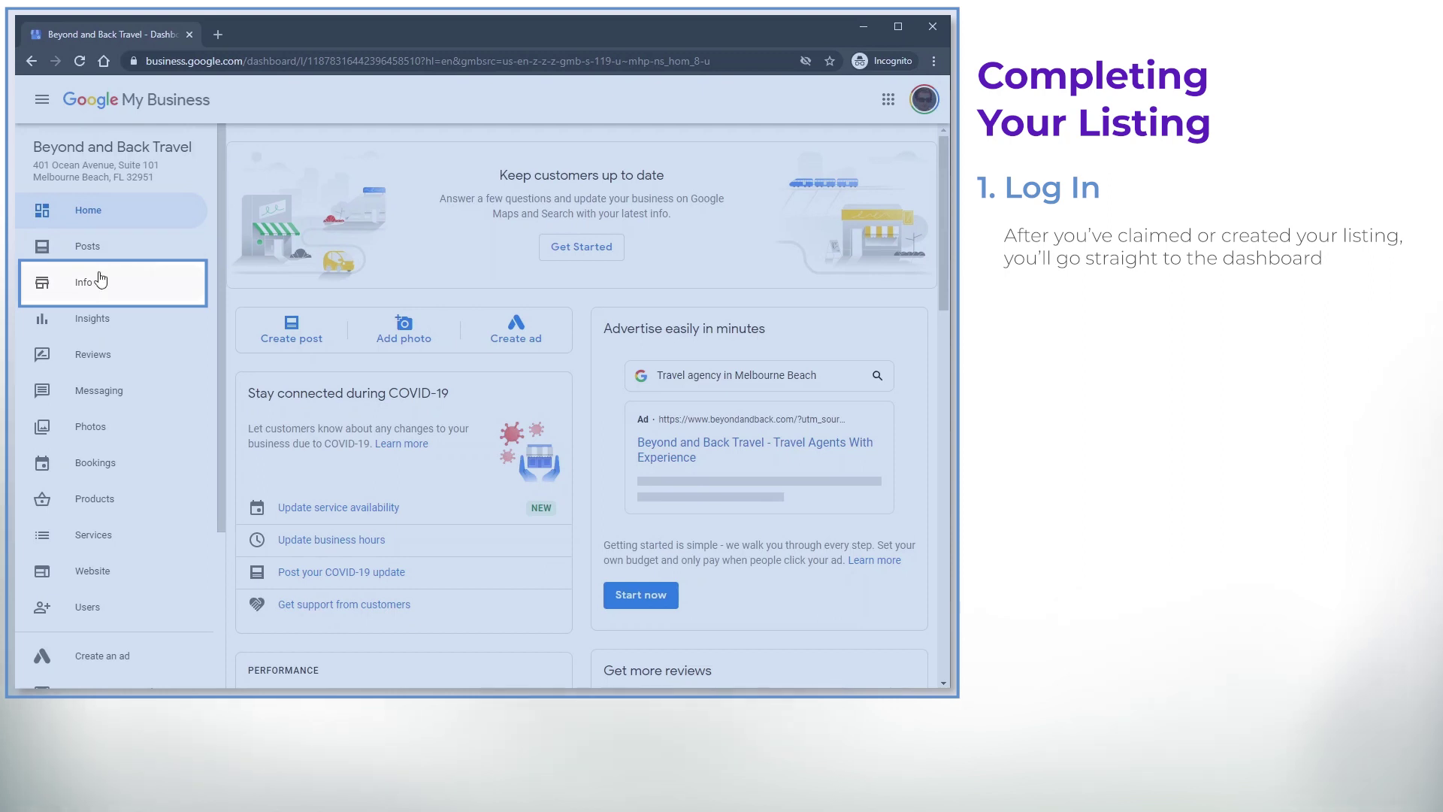
{"action": "left_click", "coordinate": [79, 280]}
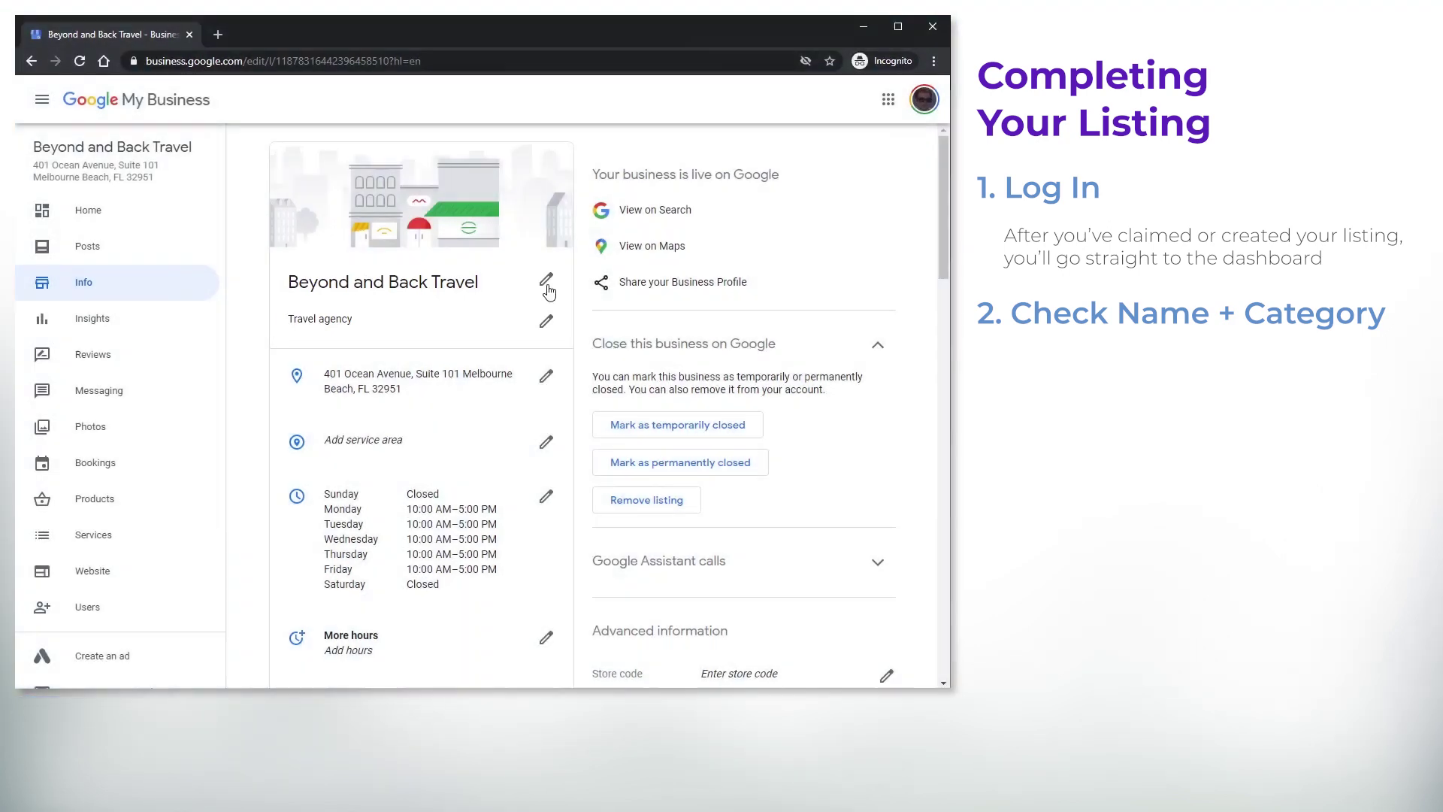
Keep the business name, set Travel agency as primary category, and review the address unchanged
{"action": "left_click", "coordinate": [548, 291]}
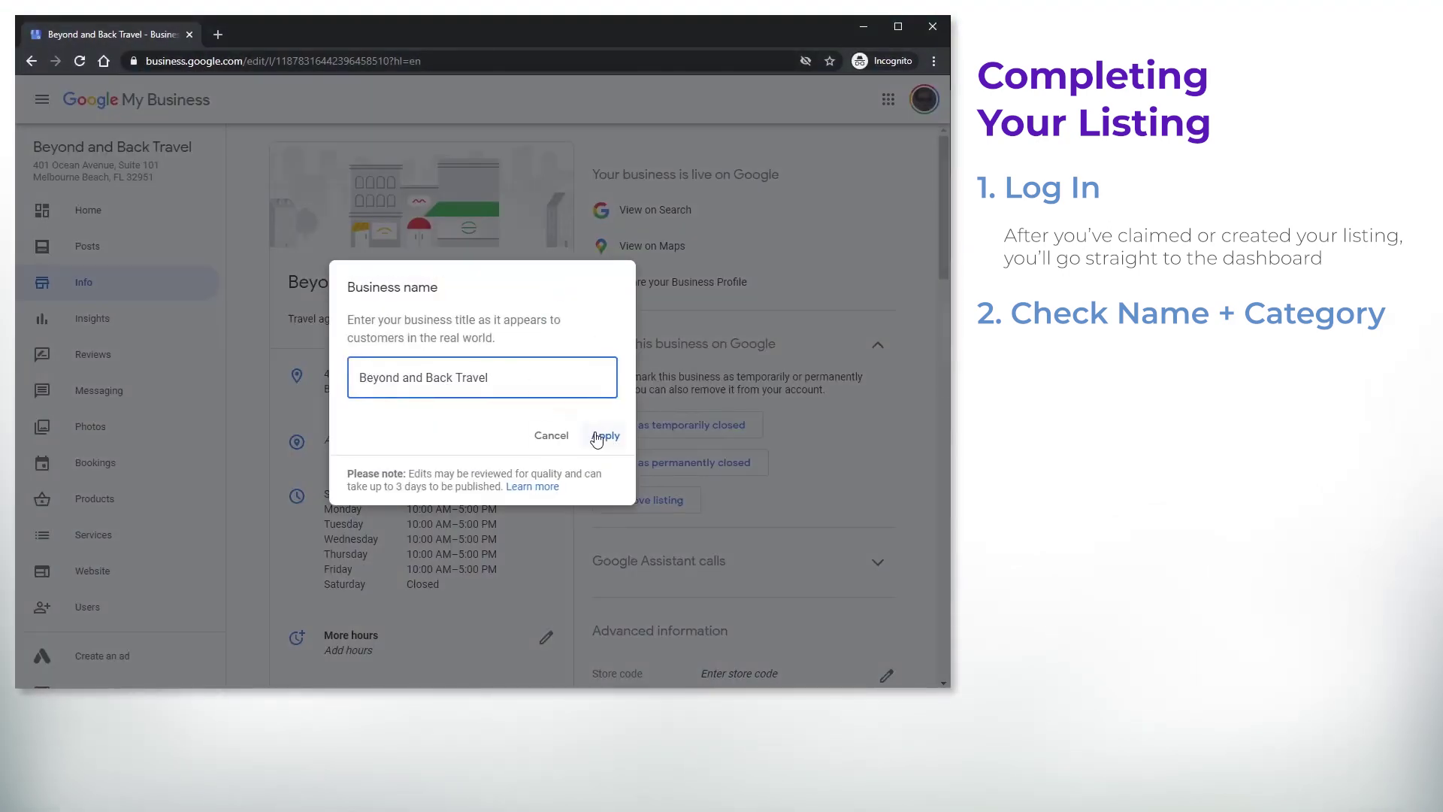
{"action": "left_click", "coordinate": [603, 434]}
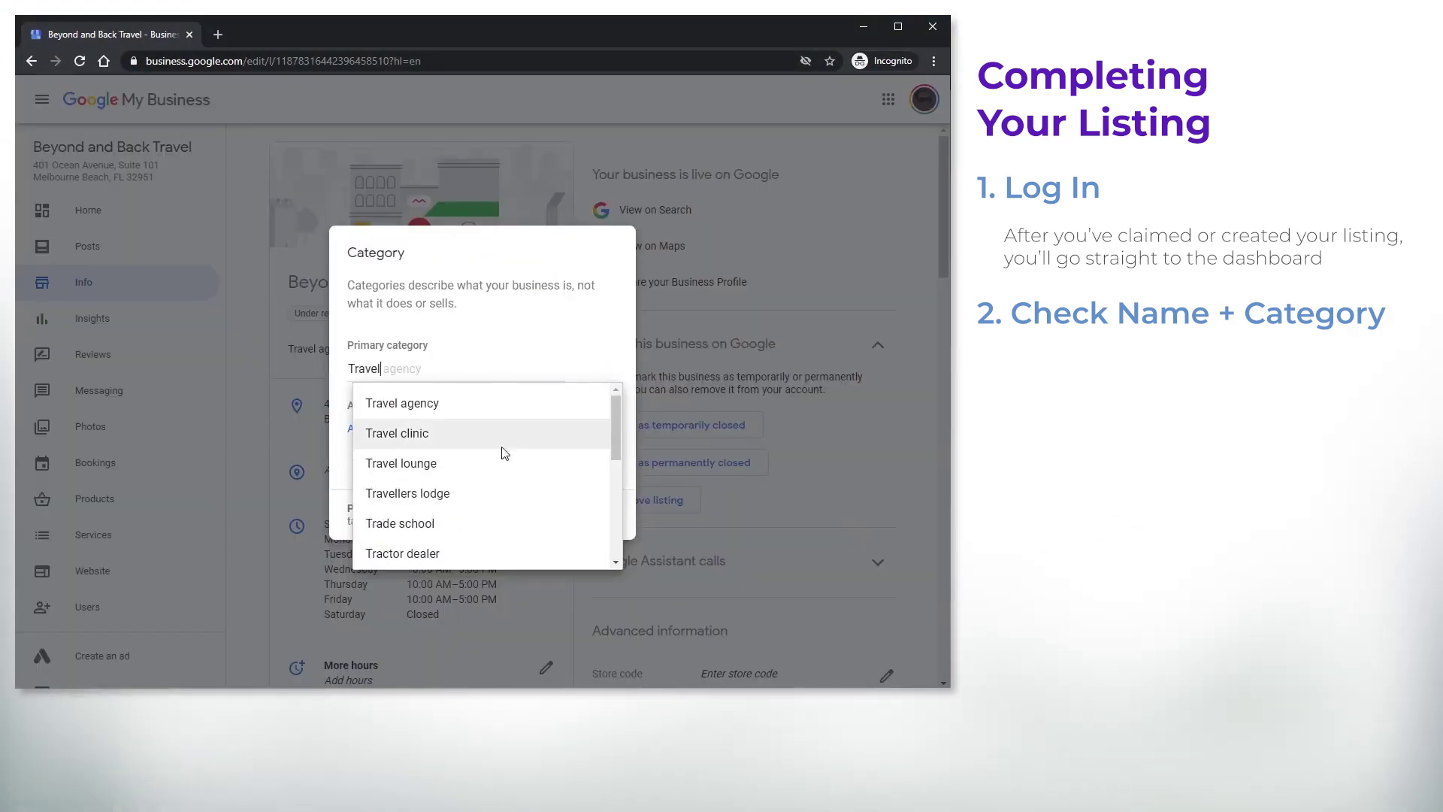
{"action": "mouse_move", "coordinate": [615, 413]}
{"action": "left_mouse_down"}
{"action": "mouse_move", "coordinate": [601, 501]}
{"action": "mouse_move", "coordinate": [596, 403]}
{"action": "left_mouse_up"}
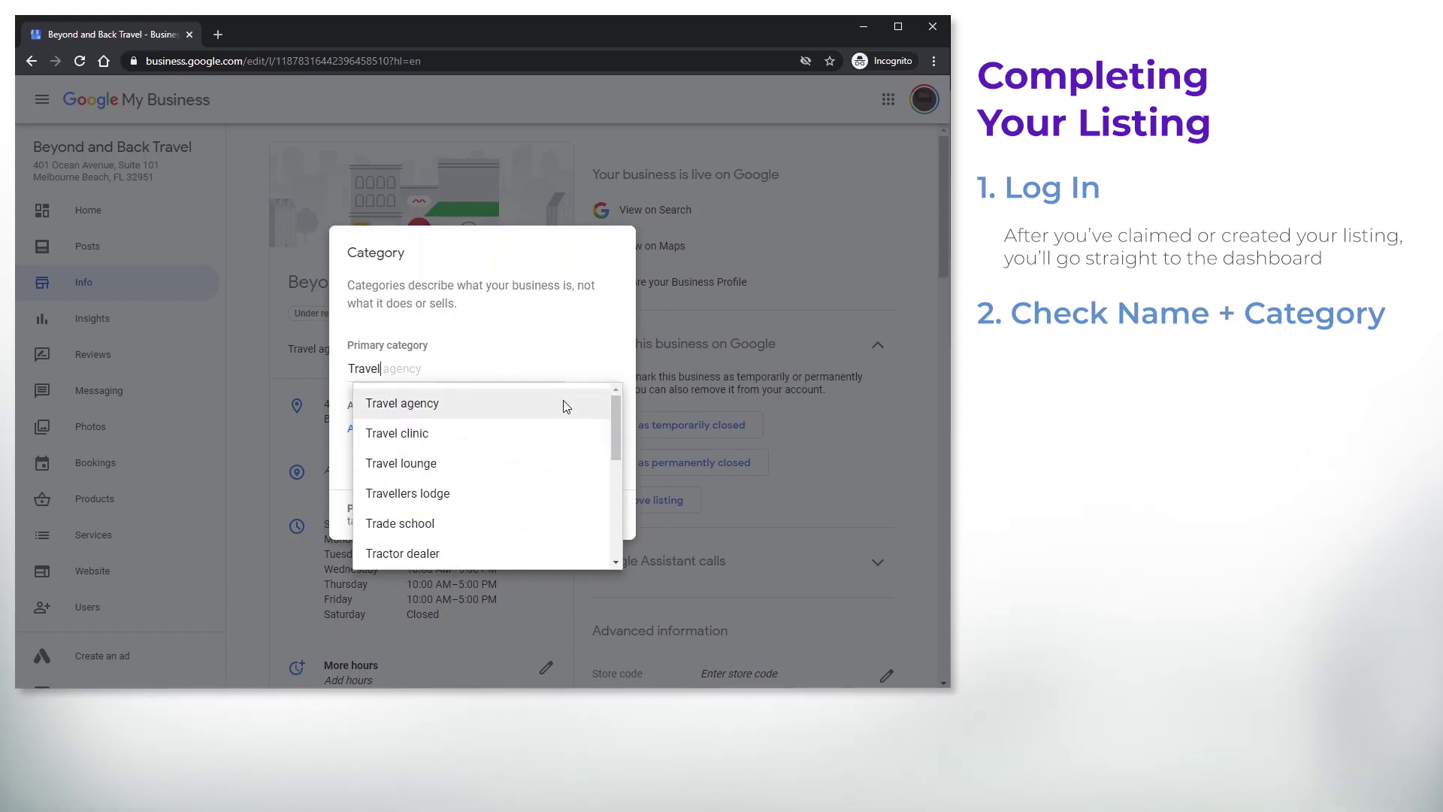
{"action": "left_click", "coordinate": [596, 402]}
{"action": "left_click", "coordinate": [599, 473]}
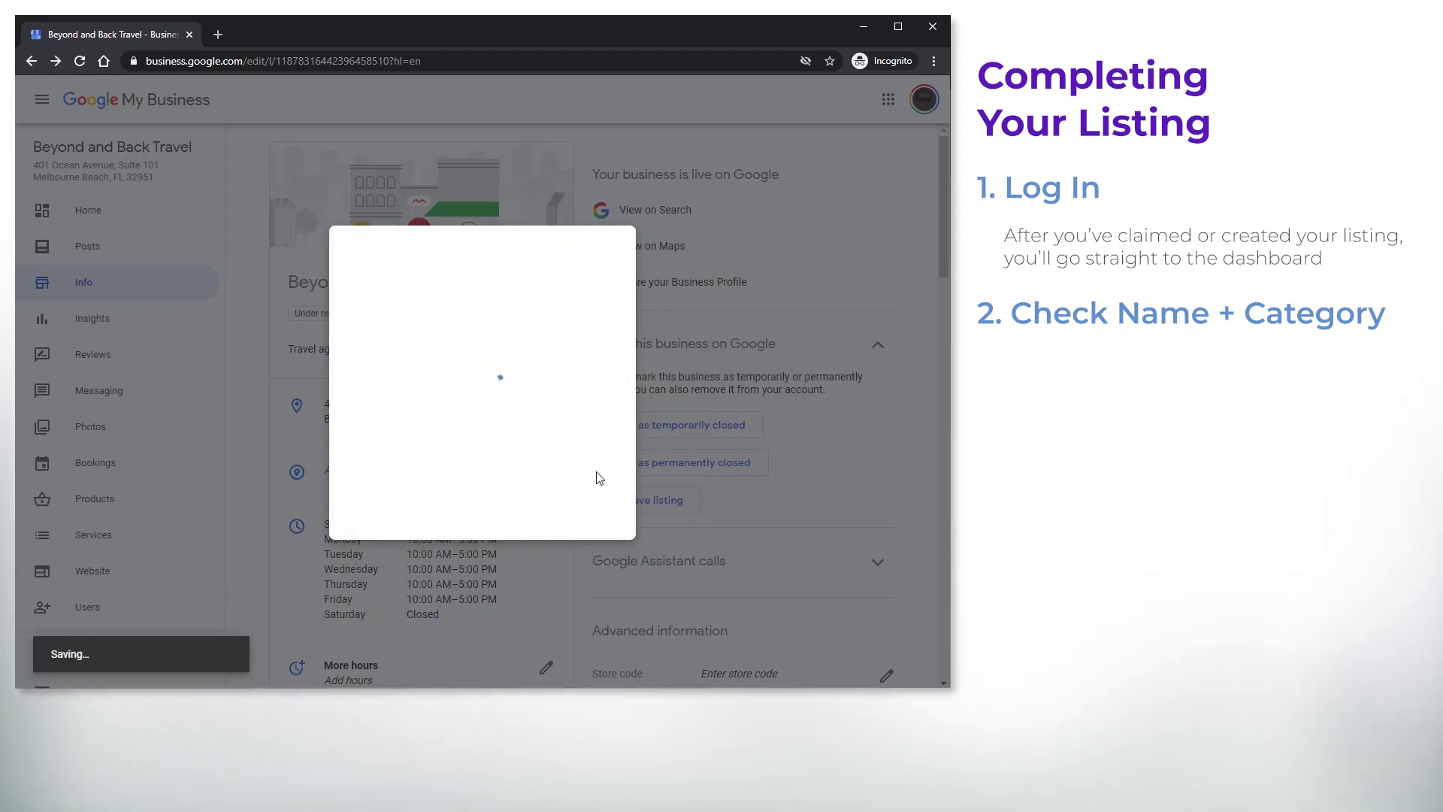
{"action": "scroll", "coordinate": [543, 404], "scroll_direction": "down", "scroll_amount": 3}
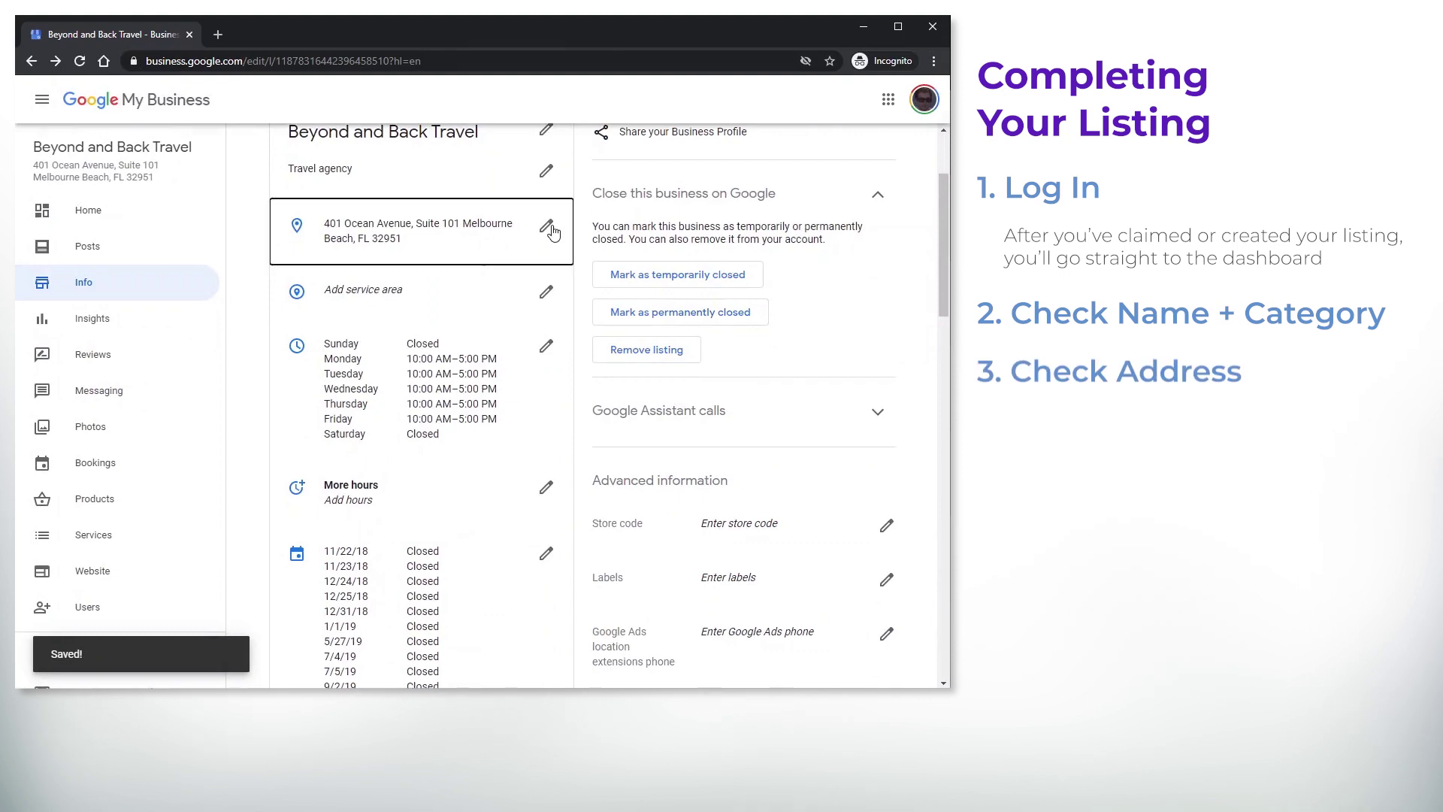
{"action": "left_click", "coordinate": [545, 225]}
{"action": "left_click", "coordinate": [718, 580]}
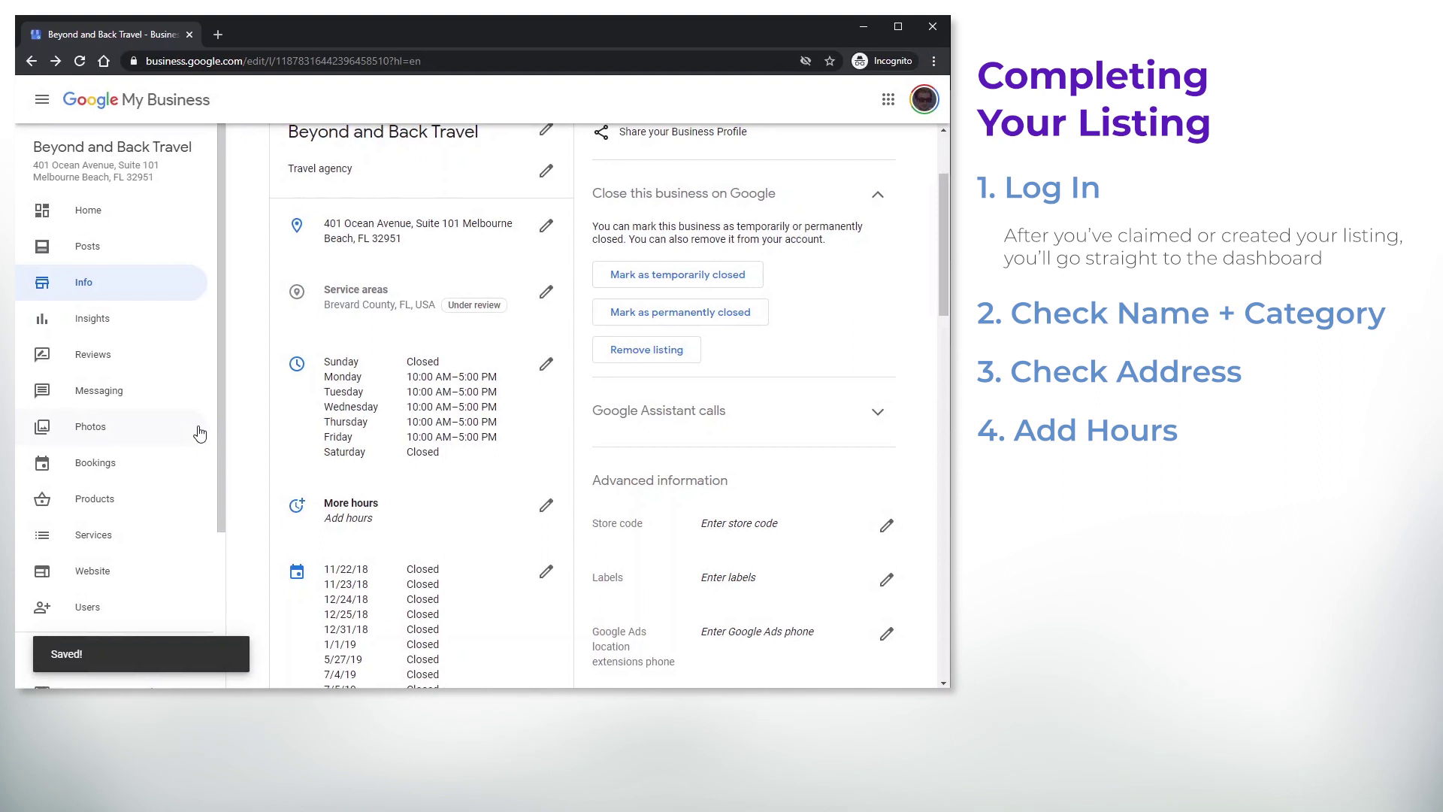
{"action": "left_click", "coordinate": [547, 366]}
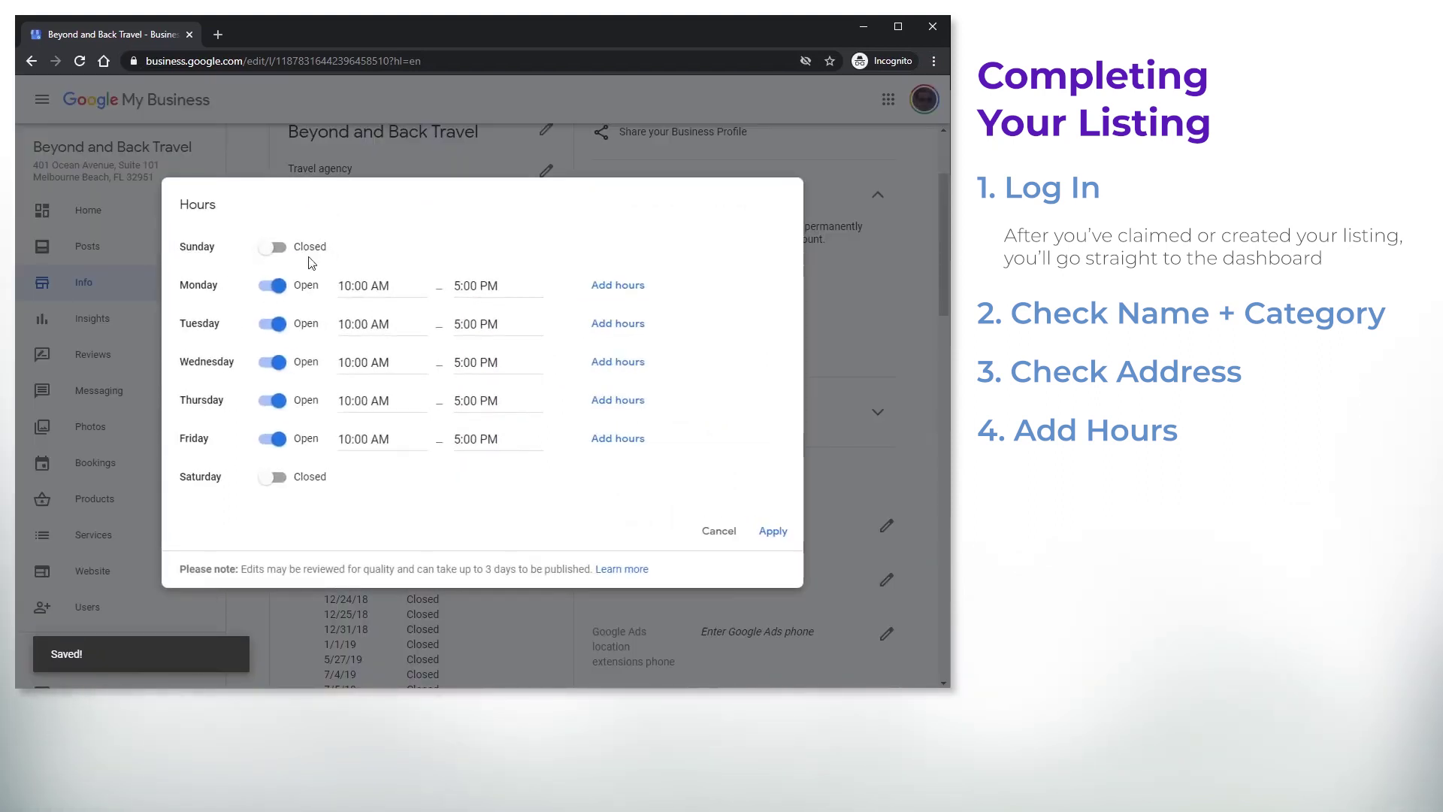
{"action": "left_click", "coordinate": [276, 248]}
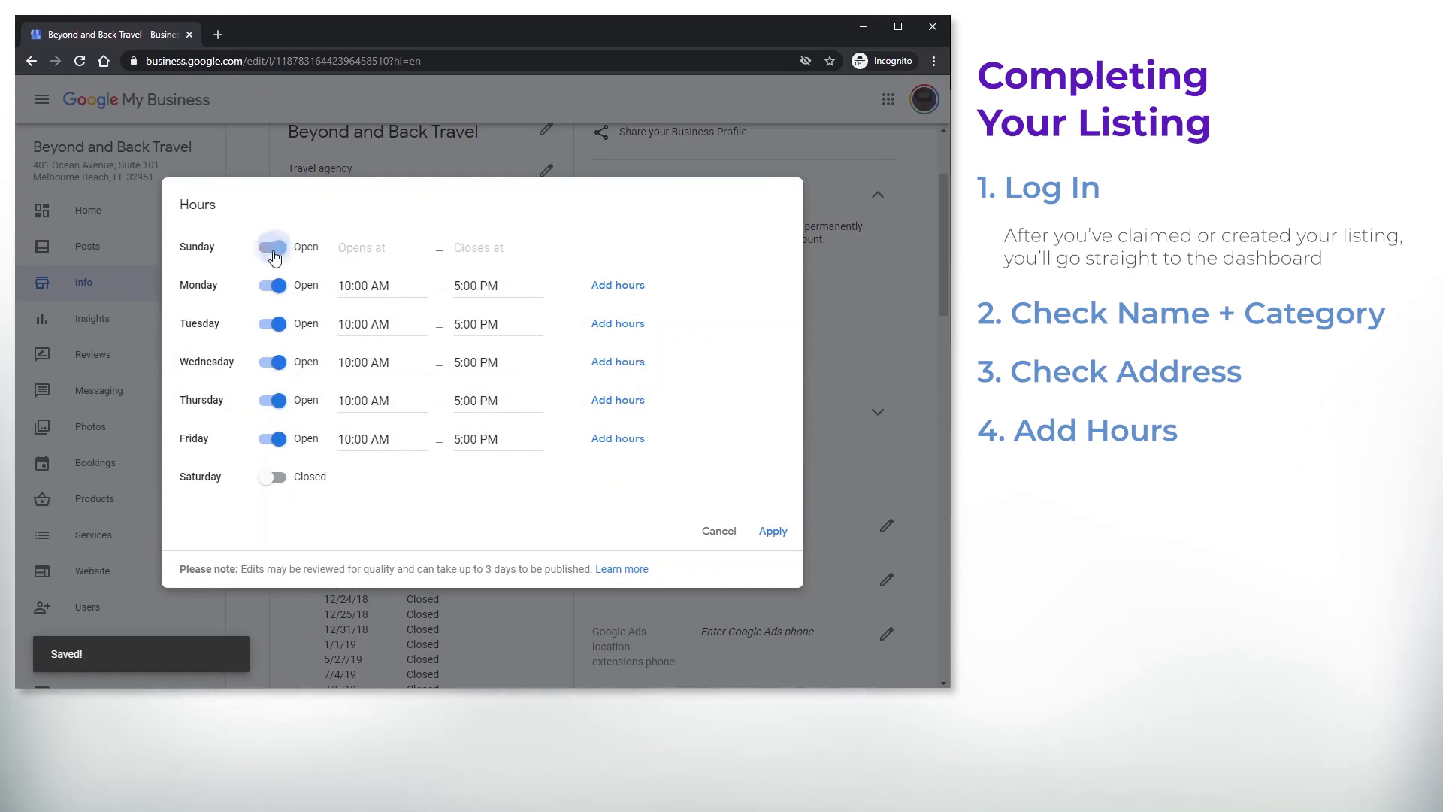
{"action": "left_click", "coordinate": [361, 255]}
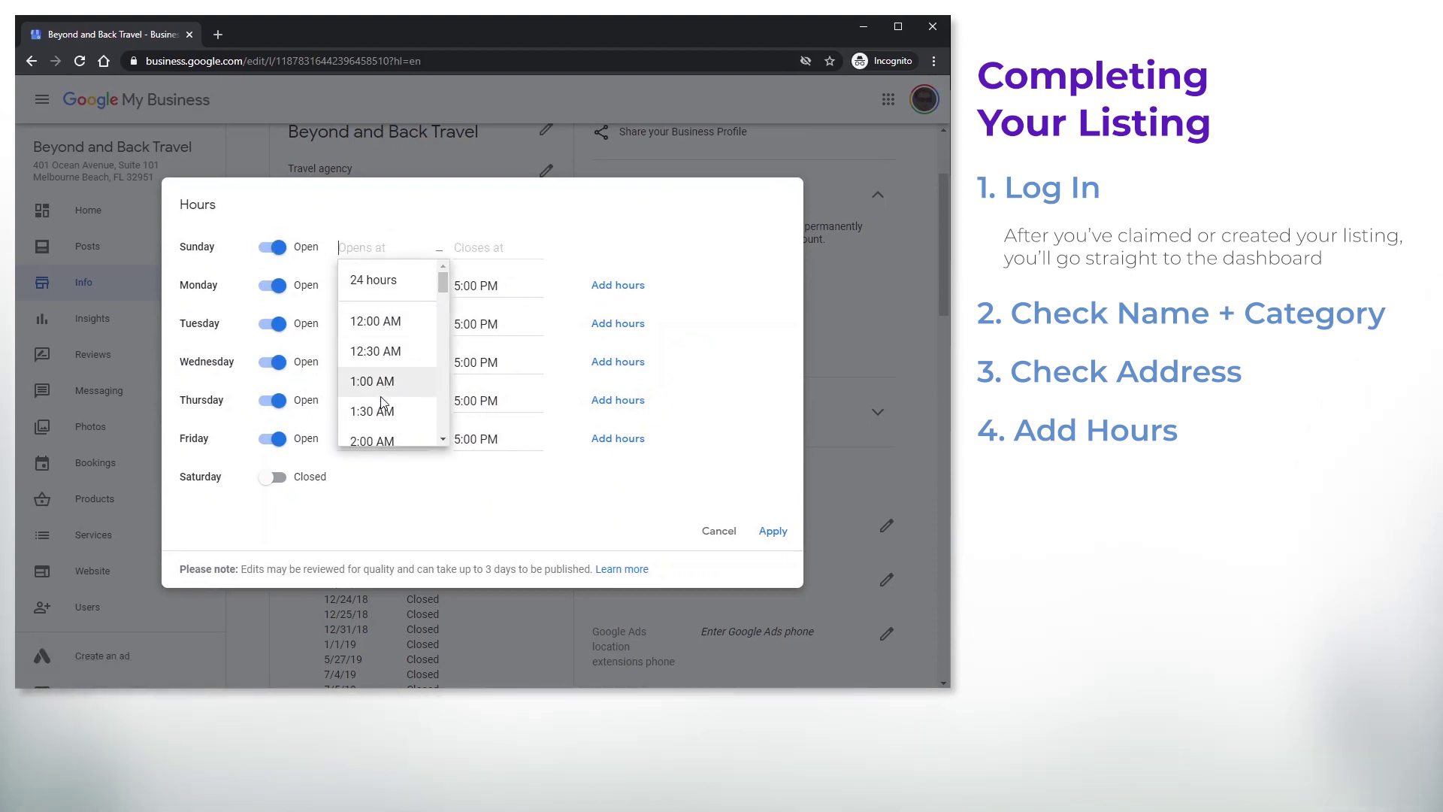
{"action": "scroll", "coordinate": [379, 403], "scroll_direction": "down", "scroll_amount": 3}
{"action": "scroll", "coordinate": [381, 403], "scroll_direction": "down", "scroll_amount": 2}
{"action": "scroll", "coordinate": [383, 409], "scroll_direction": "down", "scroll_amount": 1}
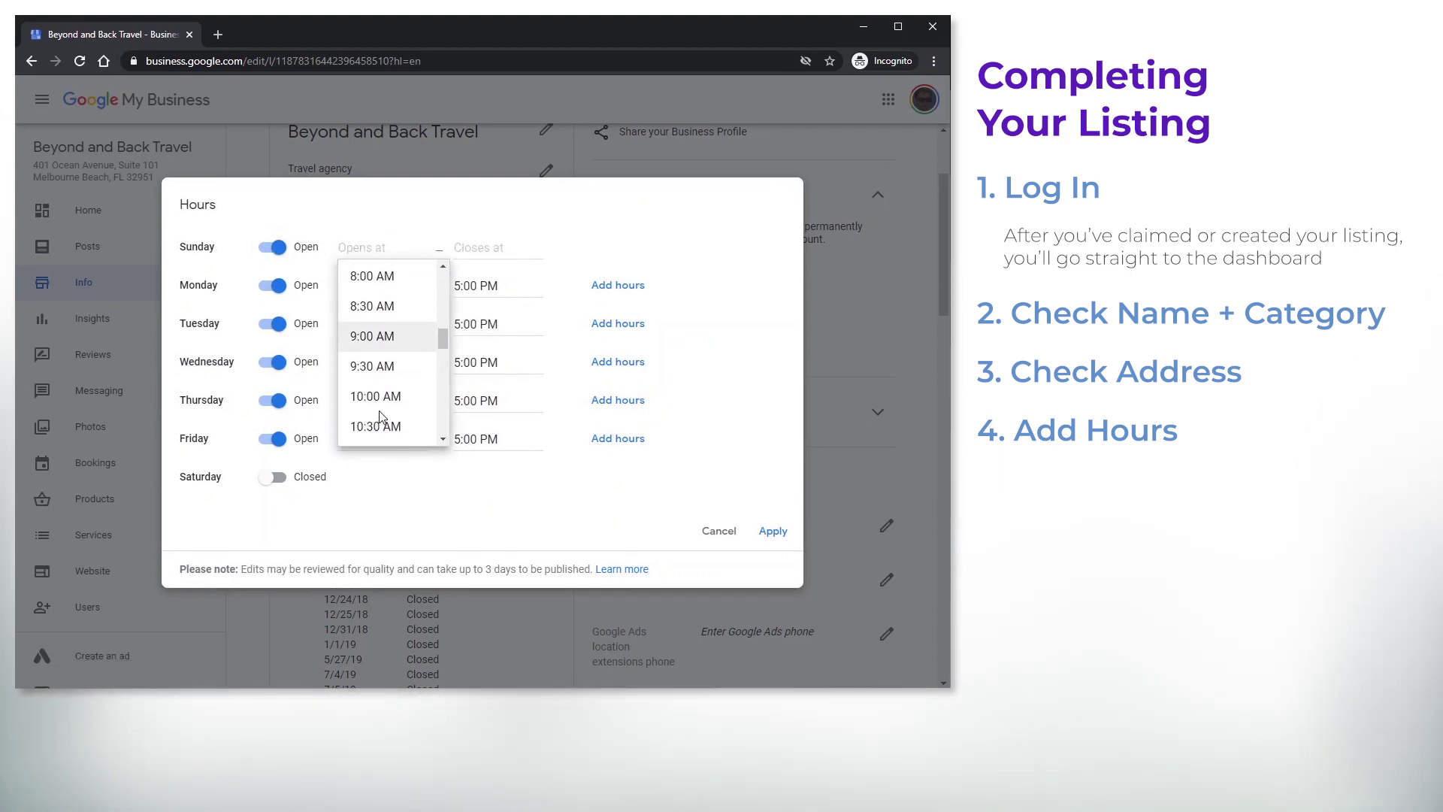
{"action": "left_click", "coordinate": [383, 409]}
{"action": "left_click", "coordinate": [473, 250]}
{"action": "scroll", "coordinate": [489, 368], "scroll_direction": "down", "scroll_amount": 3}
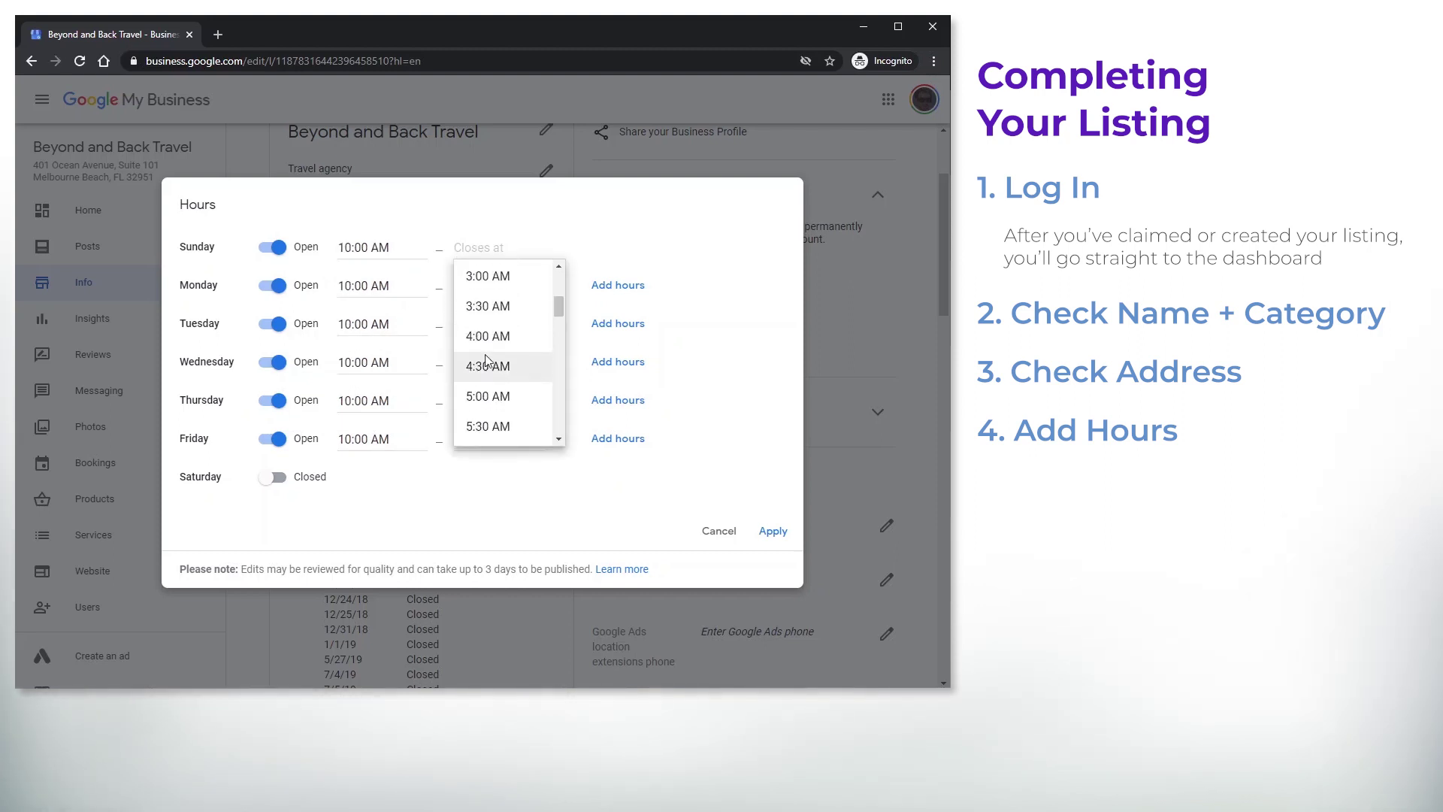
{"action": "left_click", "coordinate": [489, 397]}
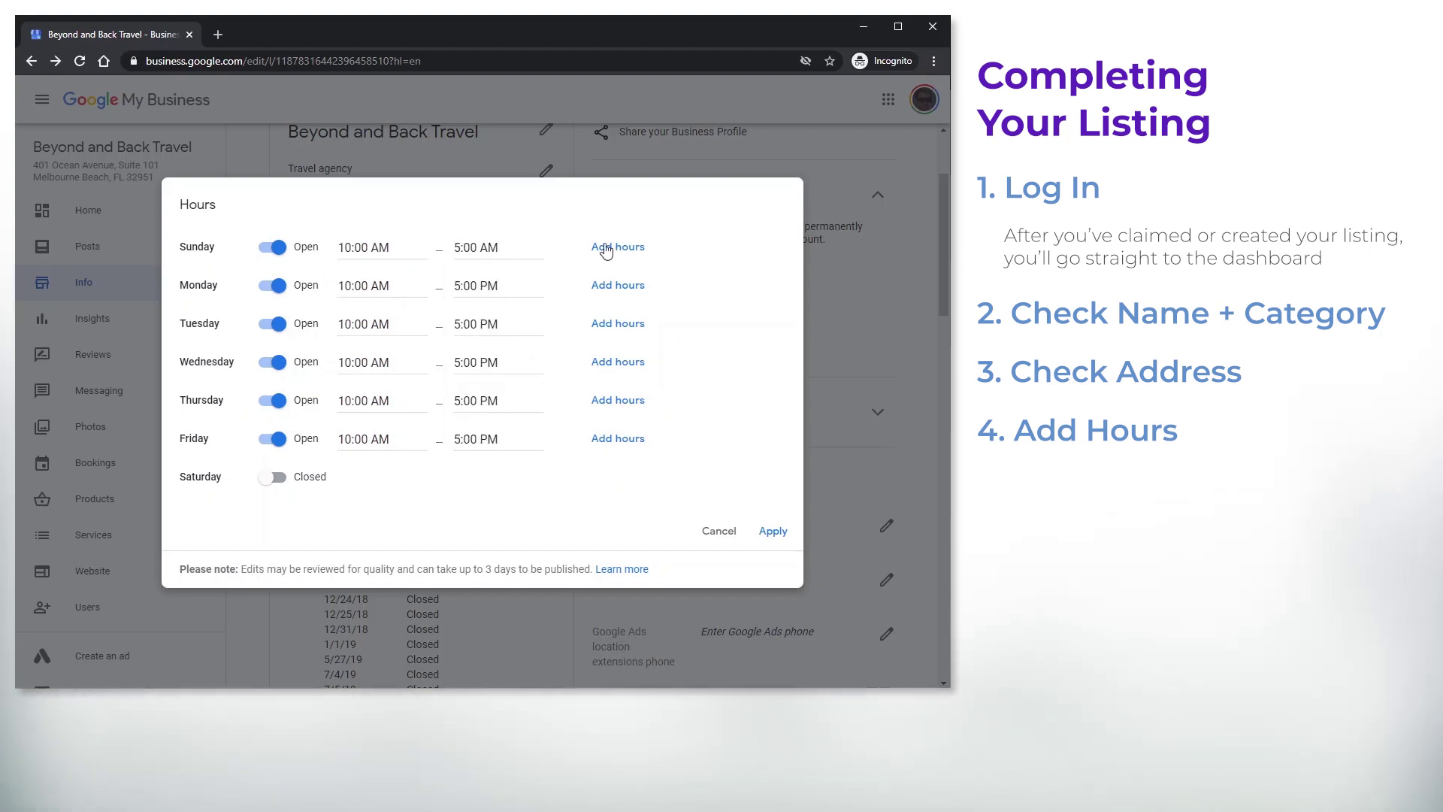
{"action": "key", "text": "BackSpace"}
{"action": "key", "text": "BackSpace"}
{"action": "key", "text": "BackSpace"}
{"action": "left_click", "coordinate": [511, 351]}
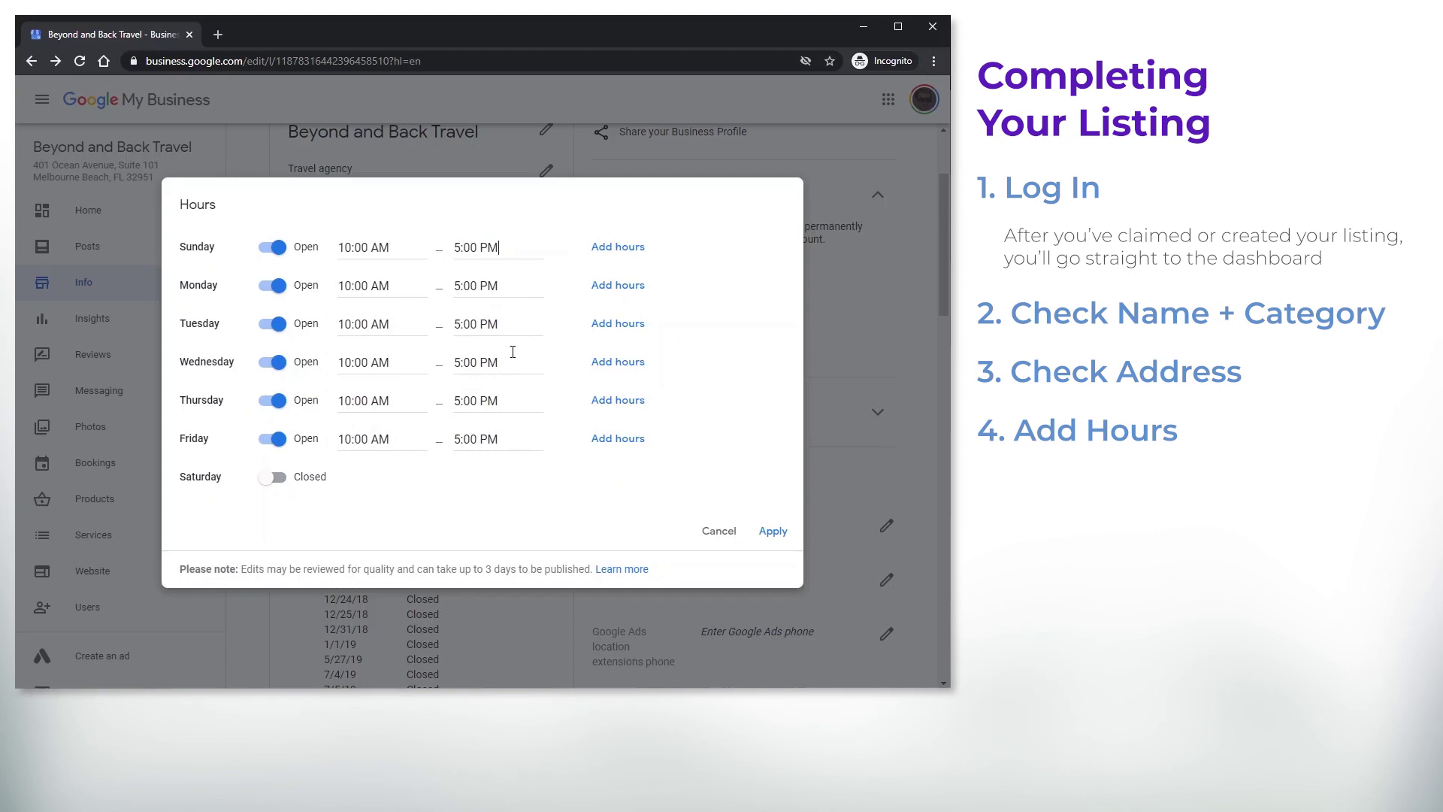
{"action": "left_click", "coordinate": [273, 248]}
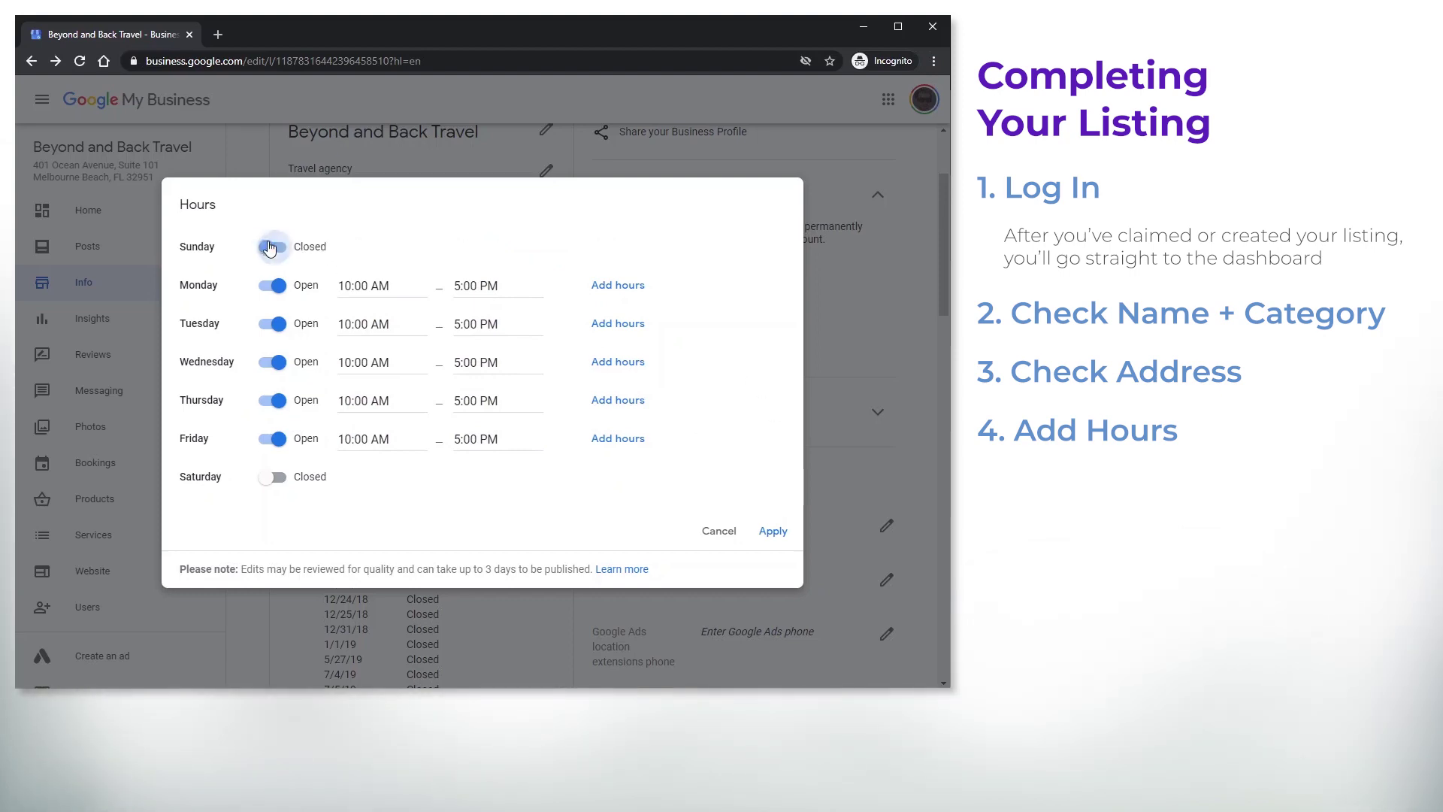
{"action": "left_click", "coordinate": [718, 531]}
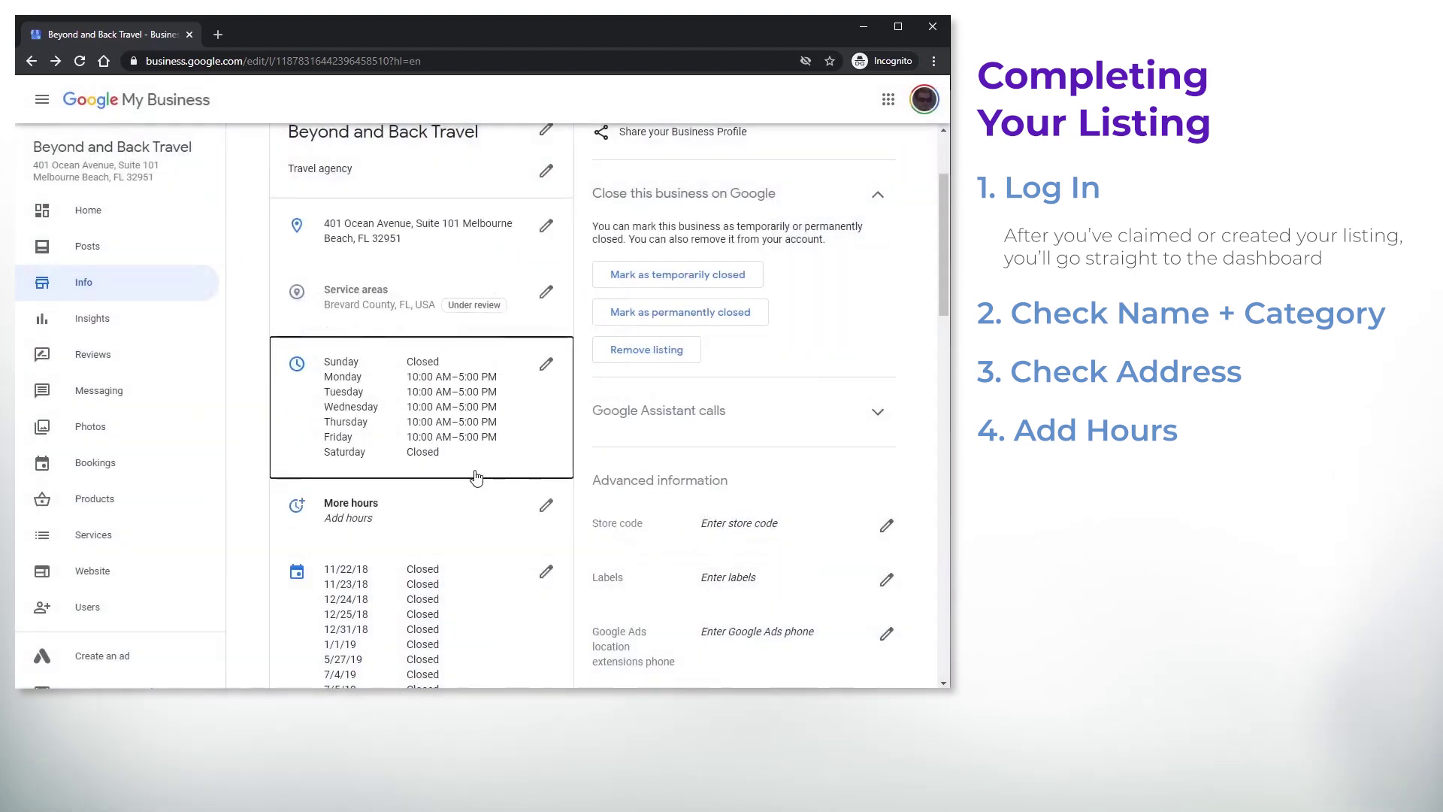
{"action": "scroll", "coordinate": [481, 451], "scroll_direction": "down", "scroll_amount": 2}
{"action": "left_click", "coordinate": [545, 355]}
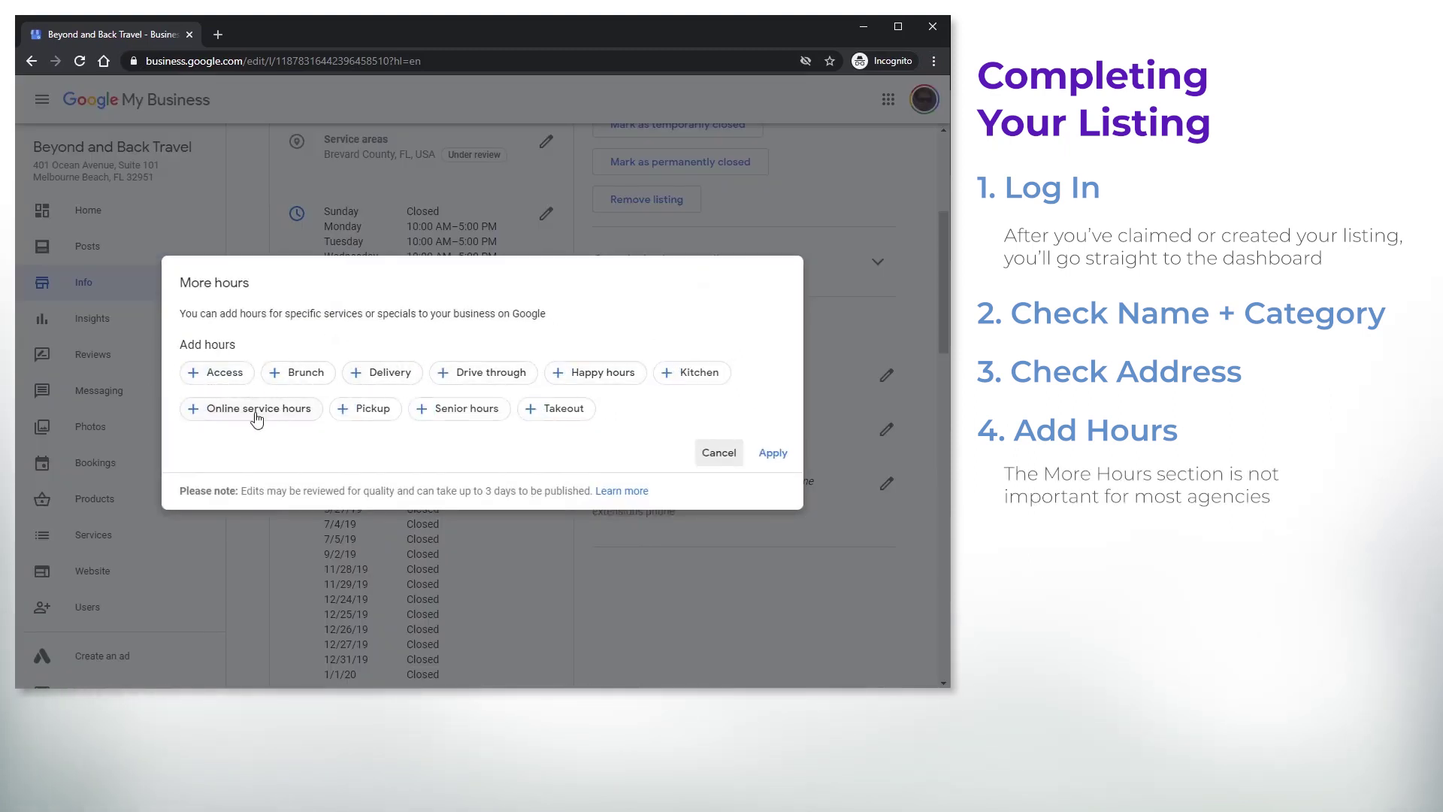
{"action": "left_click", "coordinate": [242, 412]}
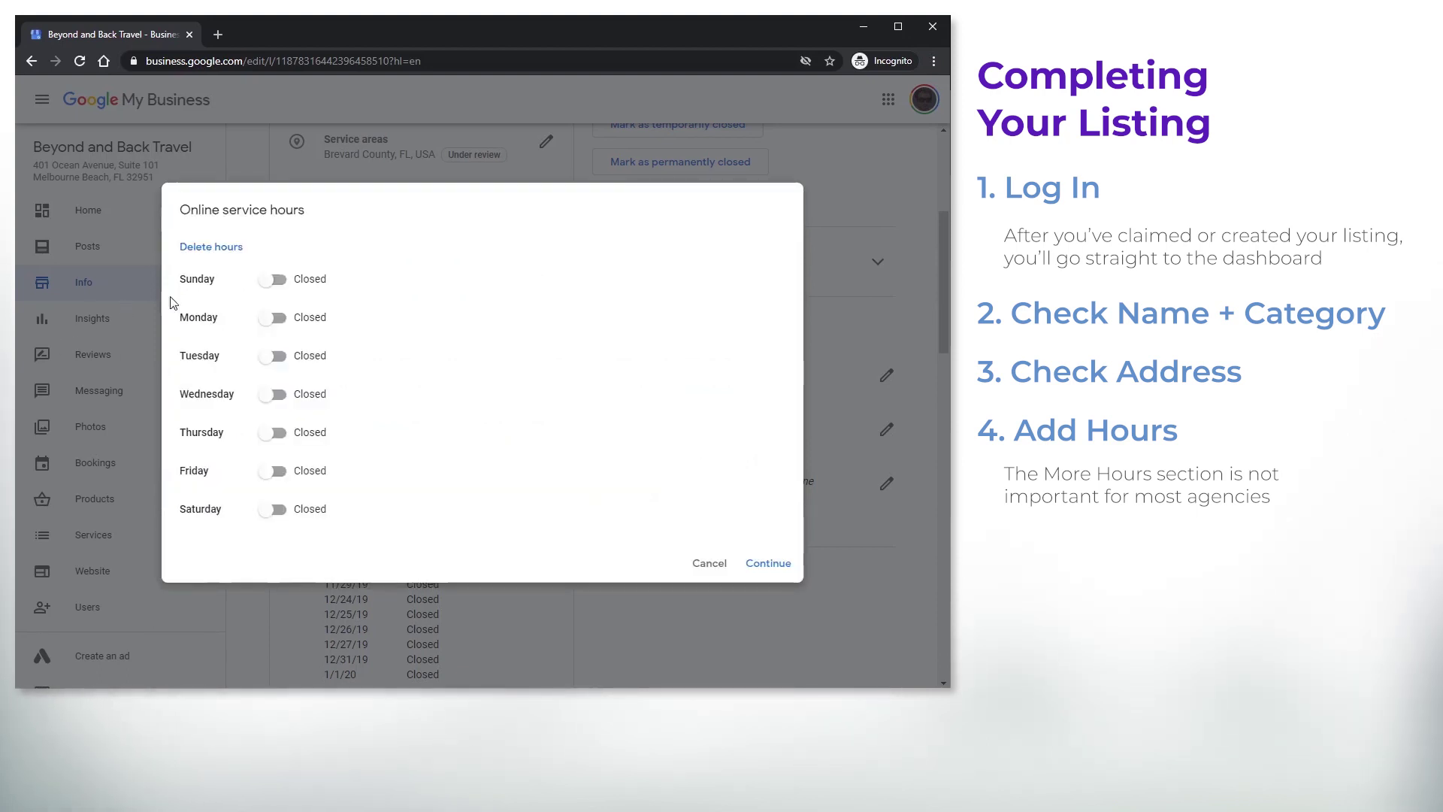
{"action": "left_click", "coordinate": [267, 434]}
{"action": "left_click", "coordinate": [271, 399]}
{"action": "left_click", "coordinate": [272, 395]}
{"action": "left_click", "coordinate": [272, 433]}
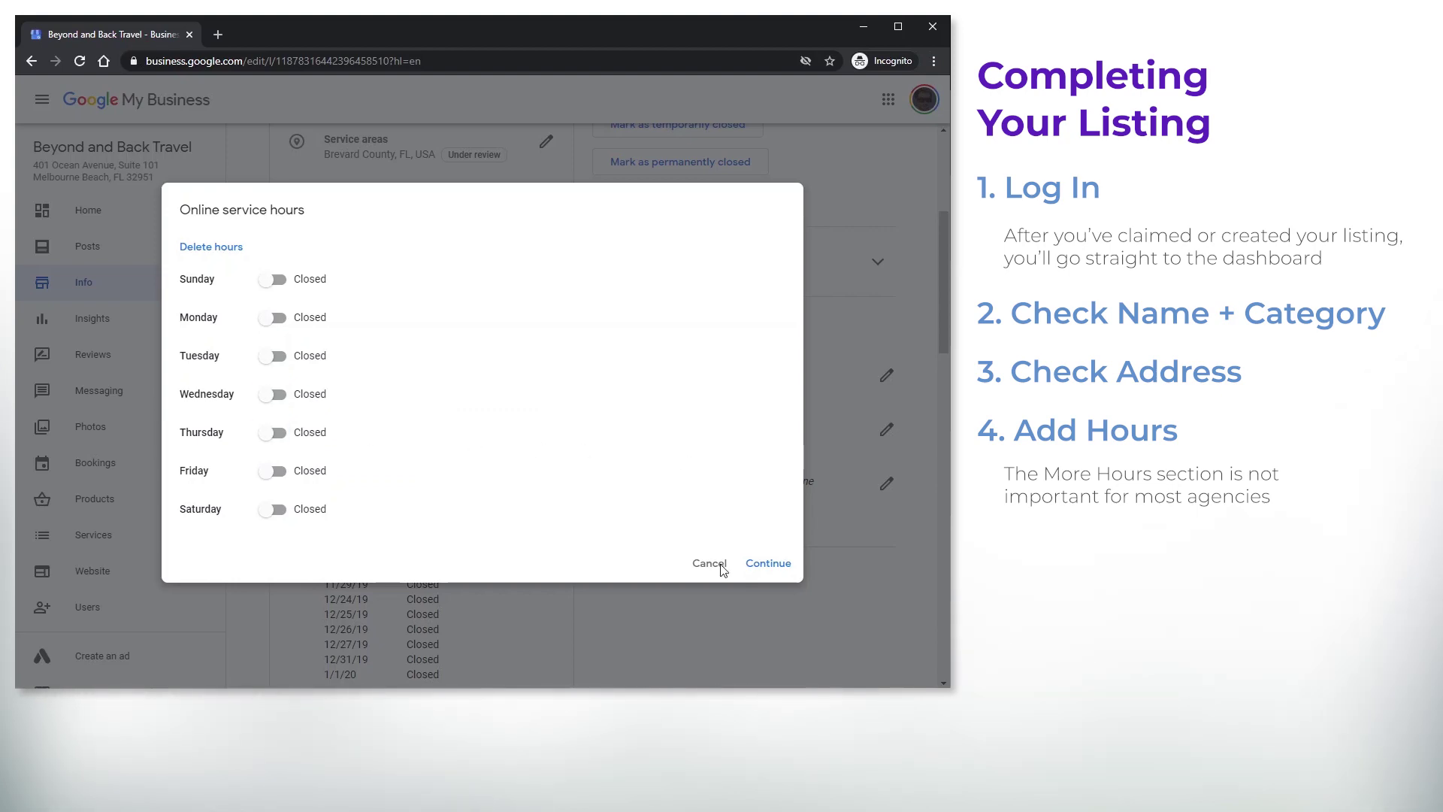
{"action": "left_click", "coordinate": [715, 565]}
{"action": "left_click", "coordinate": [708, 456]}
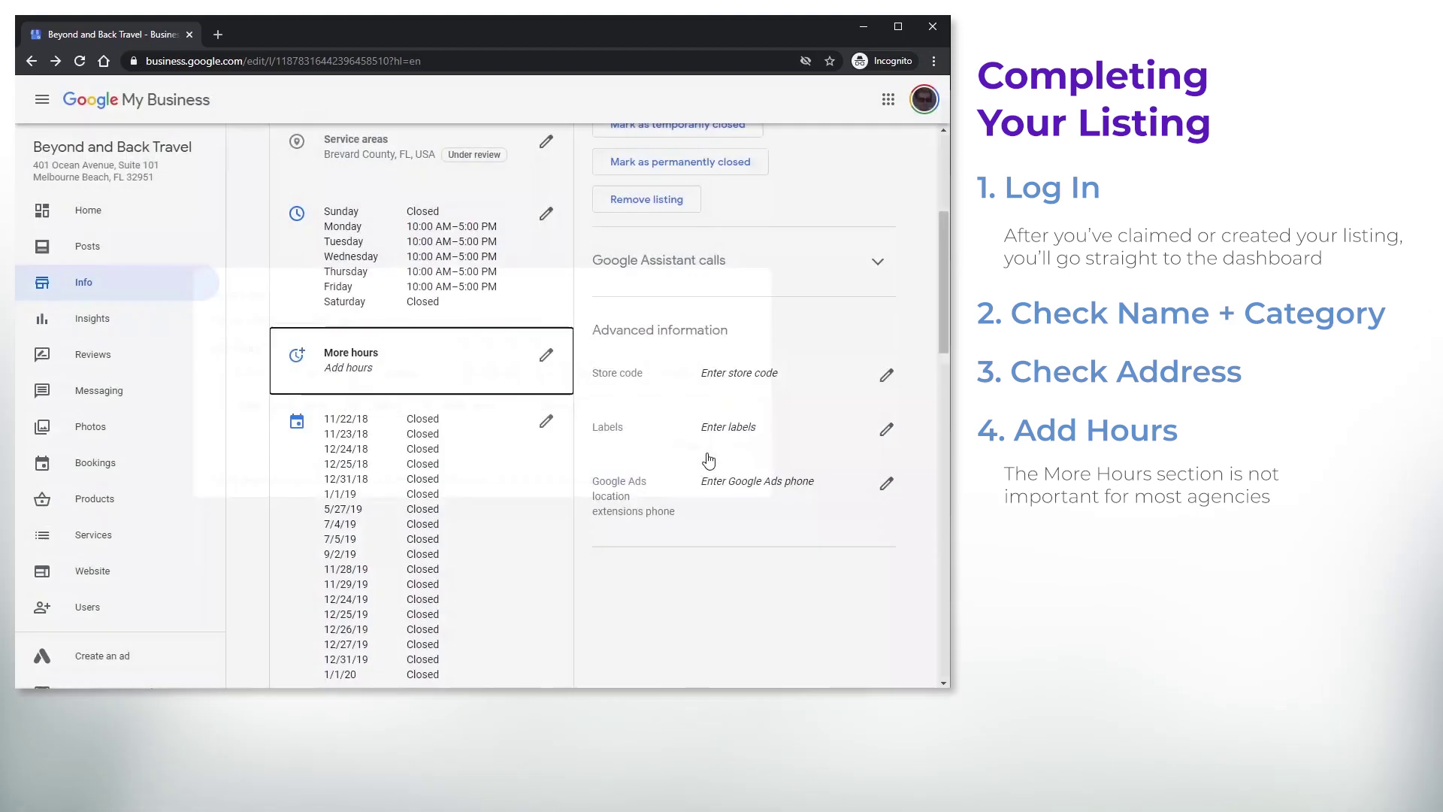
{"action": "scroll", "coordinate": [544, 448], "scroll_direction": "down", "scroll_amount": 2}
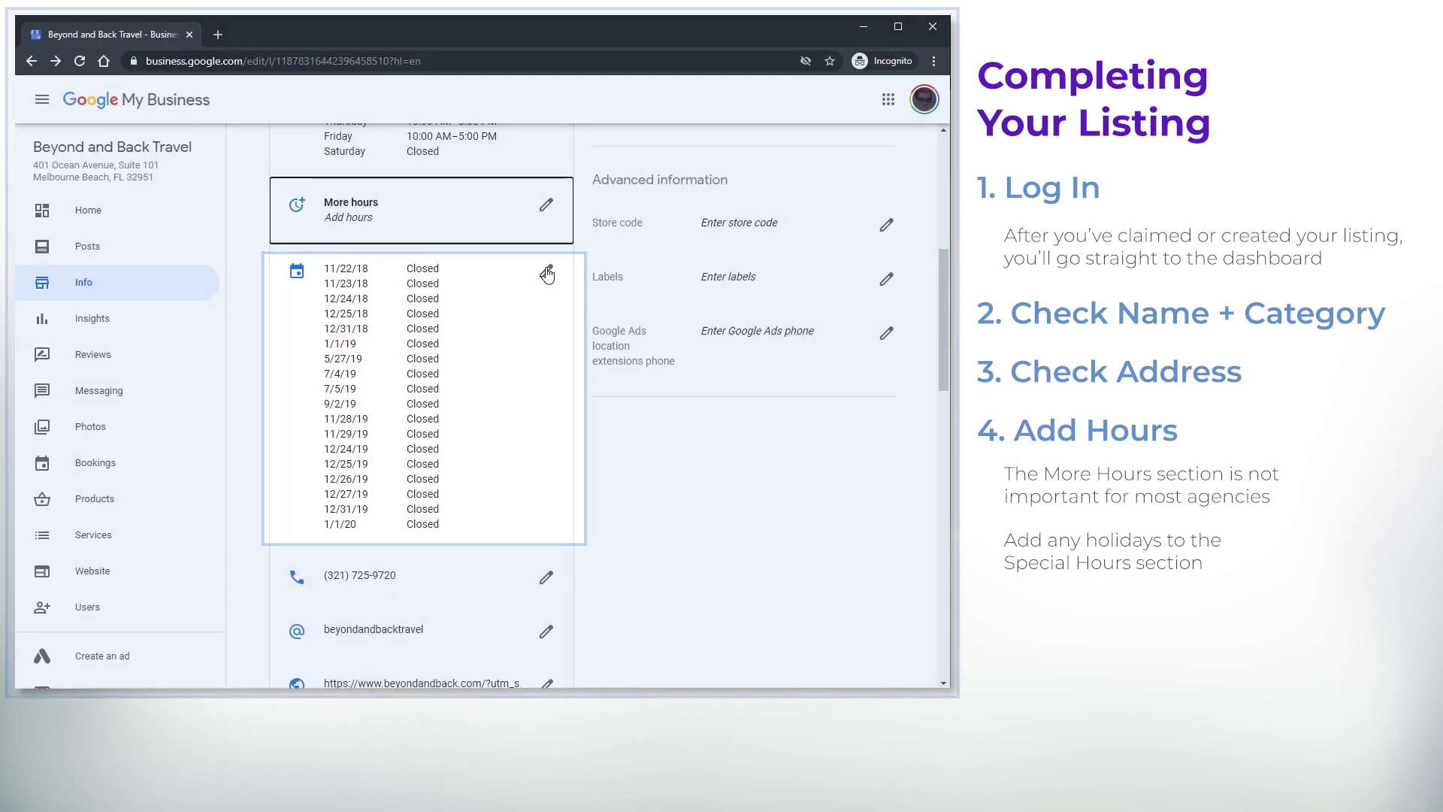
Keep Veterans Day at 10:00 AM–5:00 PM and mark Thanksgiving and Black Friday closed
{"action": "left_click", "coordinate": [546, 272]}
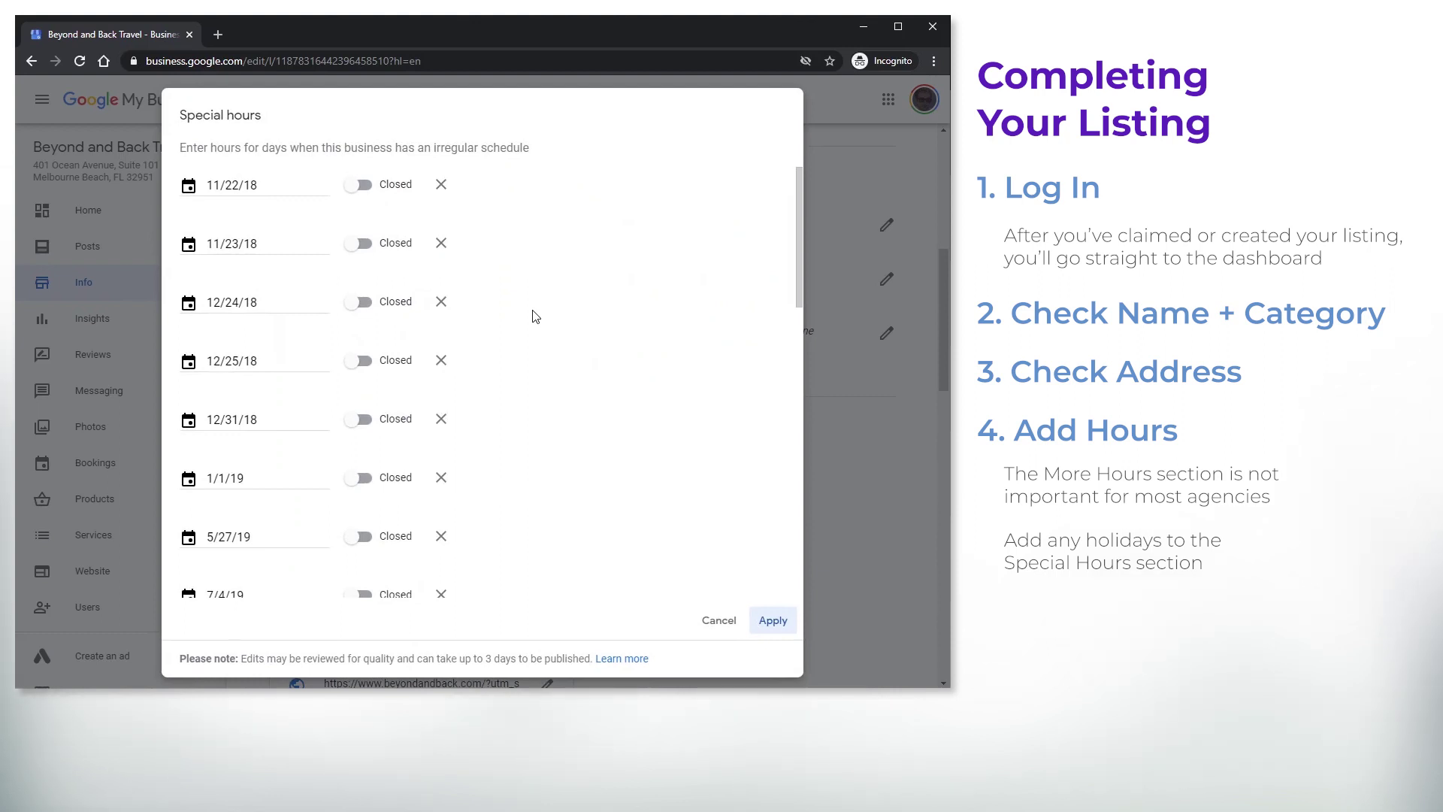
{"action": "scroll", "coordinate": [535, 316], "scroll_direction": "down", "scroll_amount": 5}
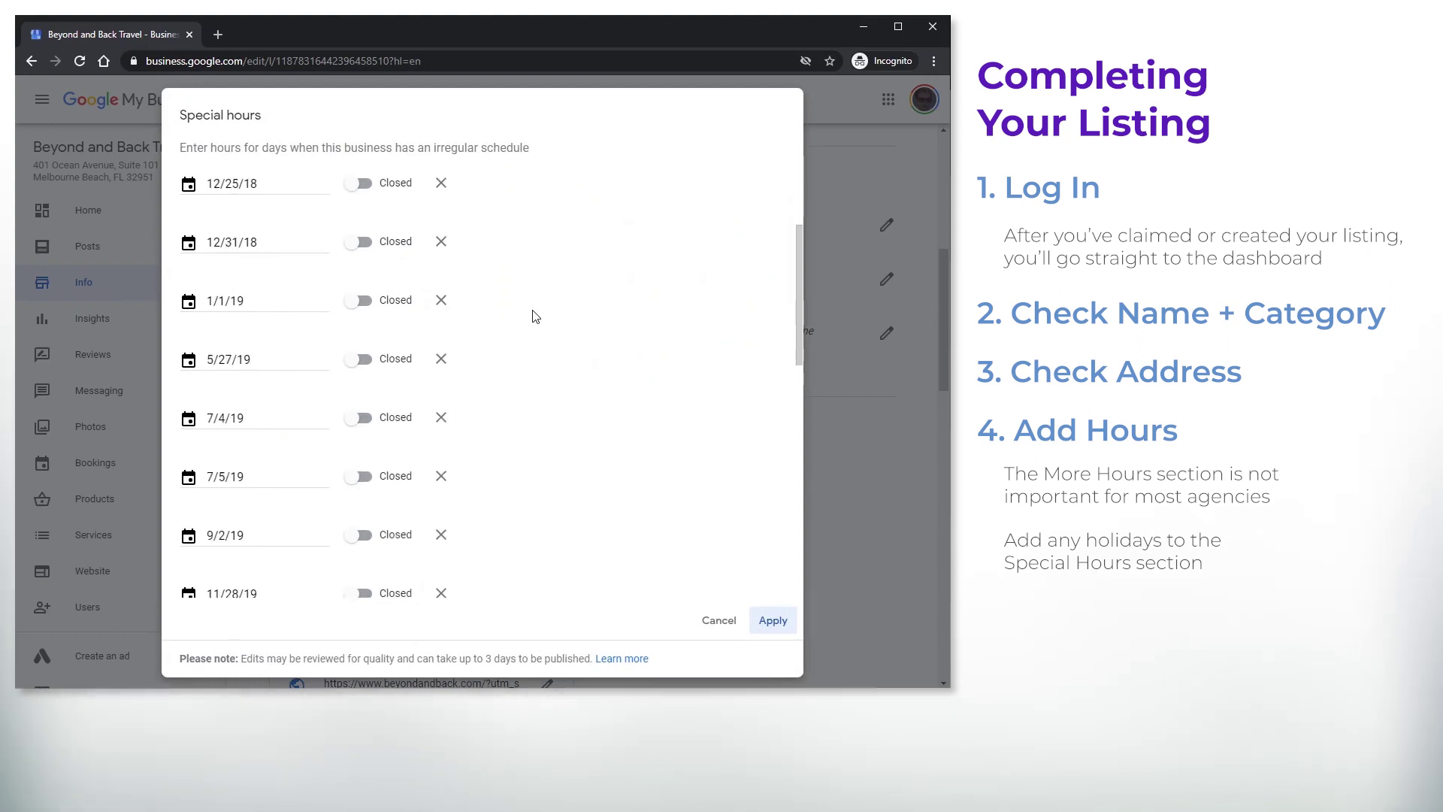
{"action": "scroll", "coordinate": [531, 317], "scroll_direction": "down", "scroll_amount": 7}
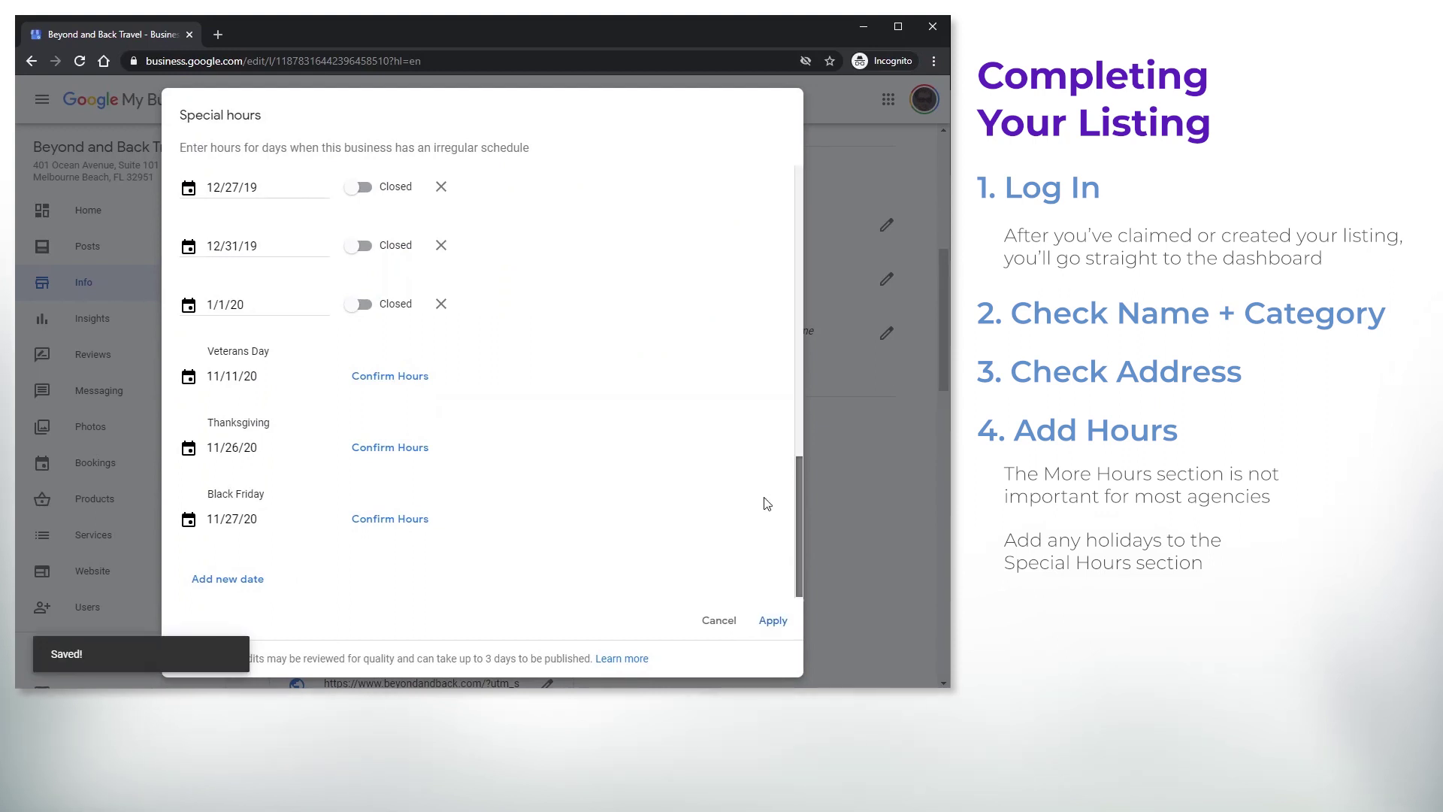
{"action": "left_click", "coordinate": [378, 383]}
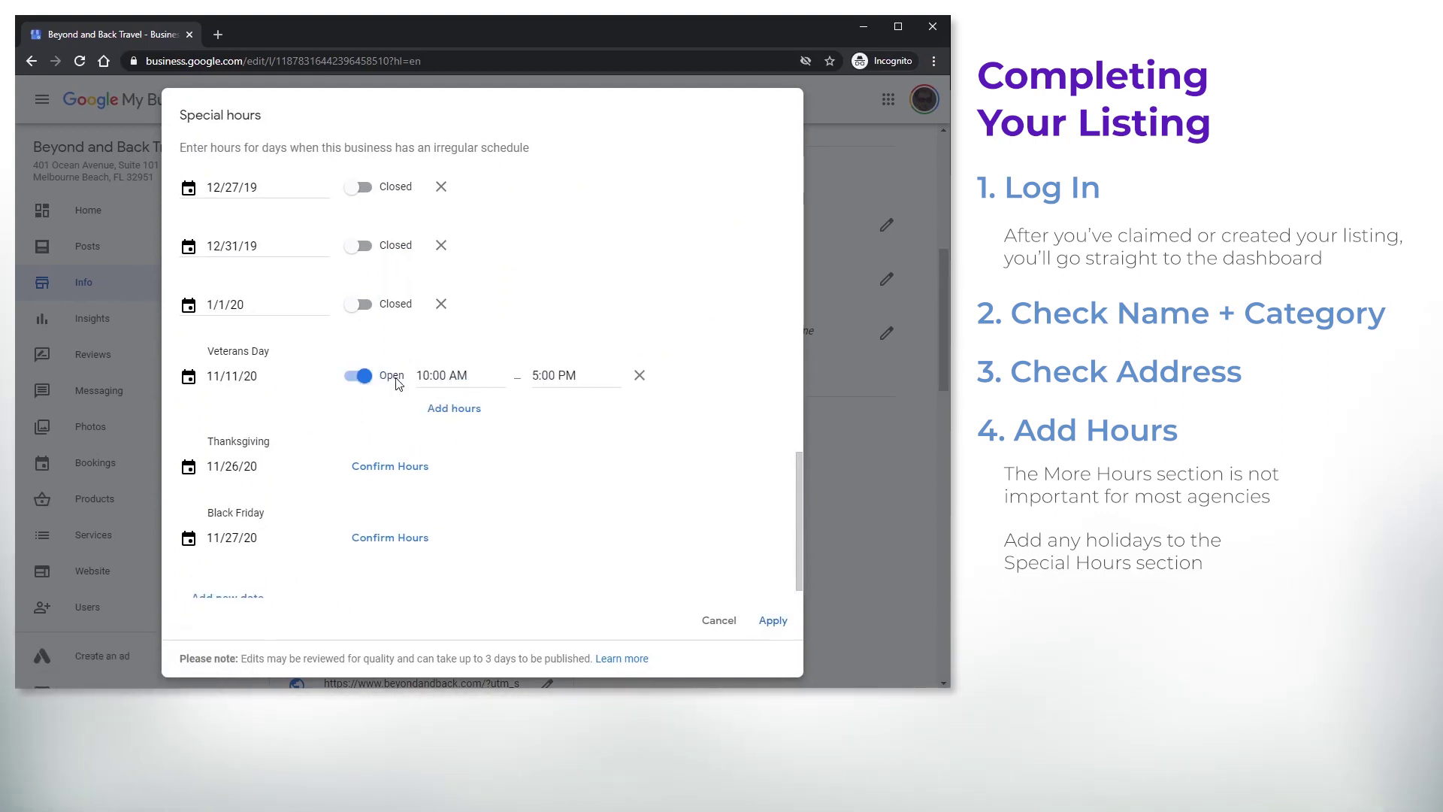
{"action": "left_click", "coordinate": [362, 468]}
{"action": "left_click", "coordinate": [361, 467]}
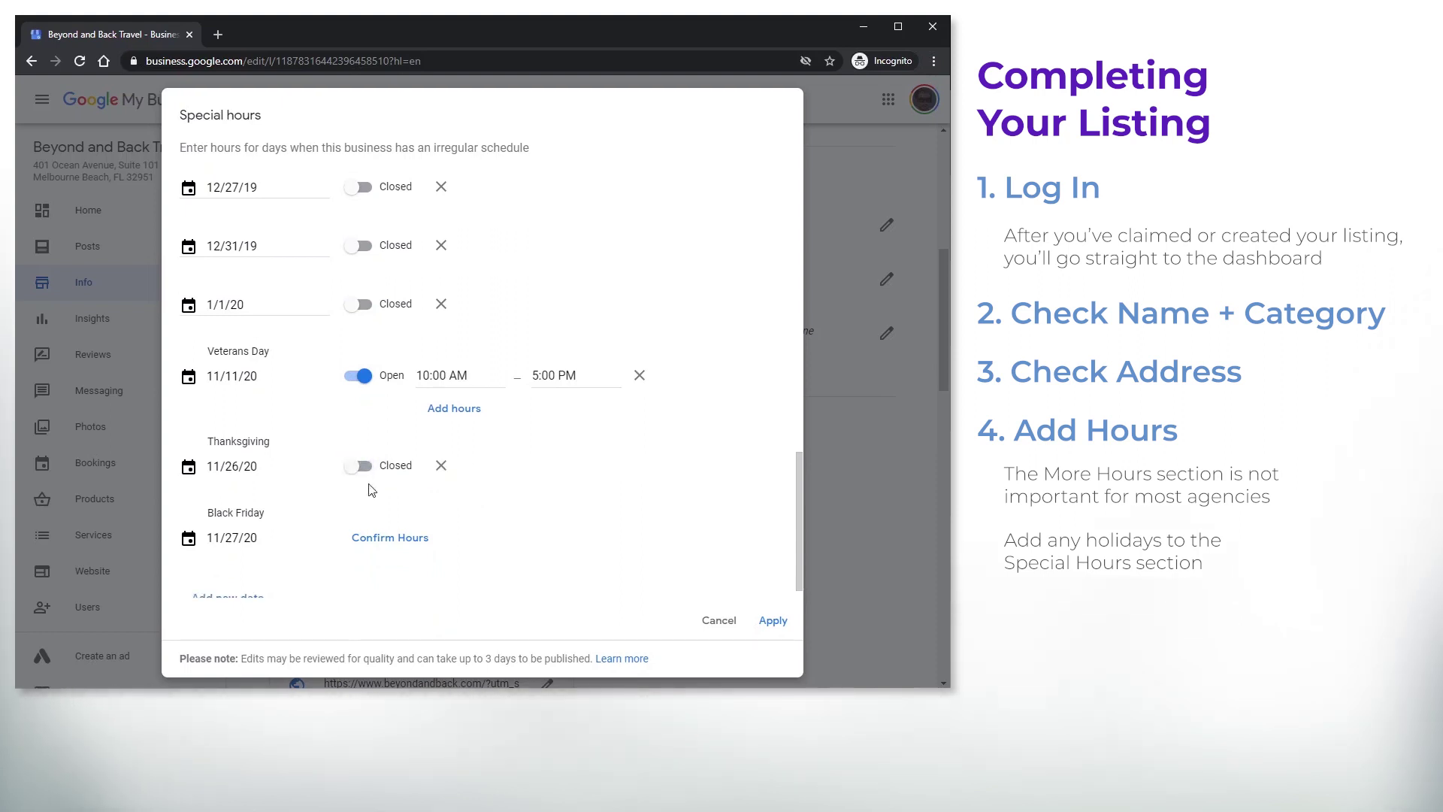
{"action": "left_click", "coordinate": [390, 539]}
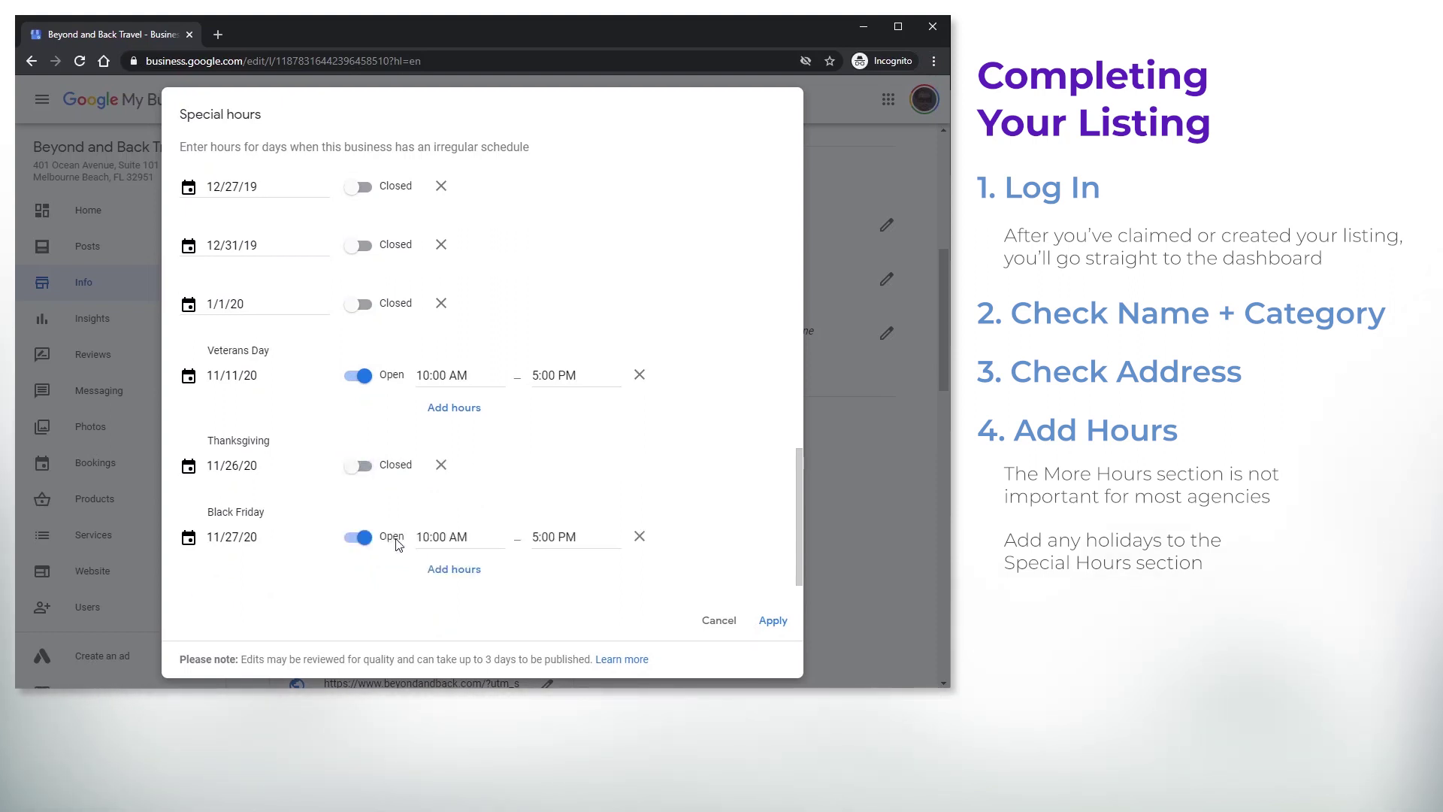
{"action": "left_click", "coordinate": [362, 538]}
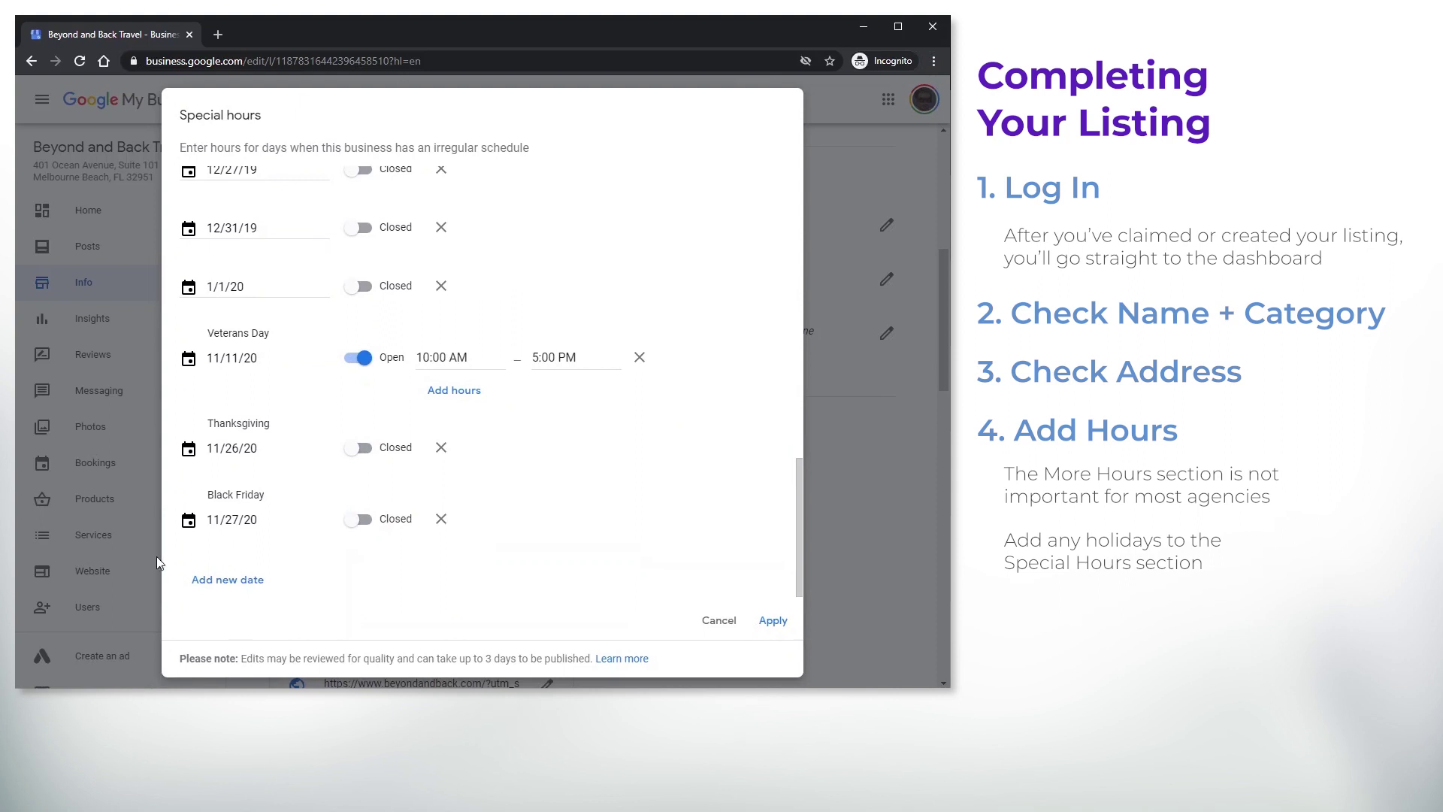
Add December 25 and December 24, 2020 as closed days and save the special hours
{"action": "left_click", "coordinate": [225, 578]}
{"action": "left_click", "coordinate": [397, 288]}
{"action": "left_click", "coordinate": [396, 287]}
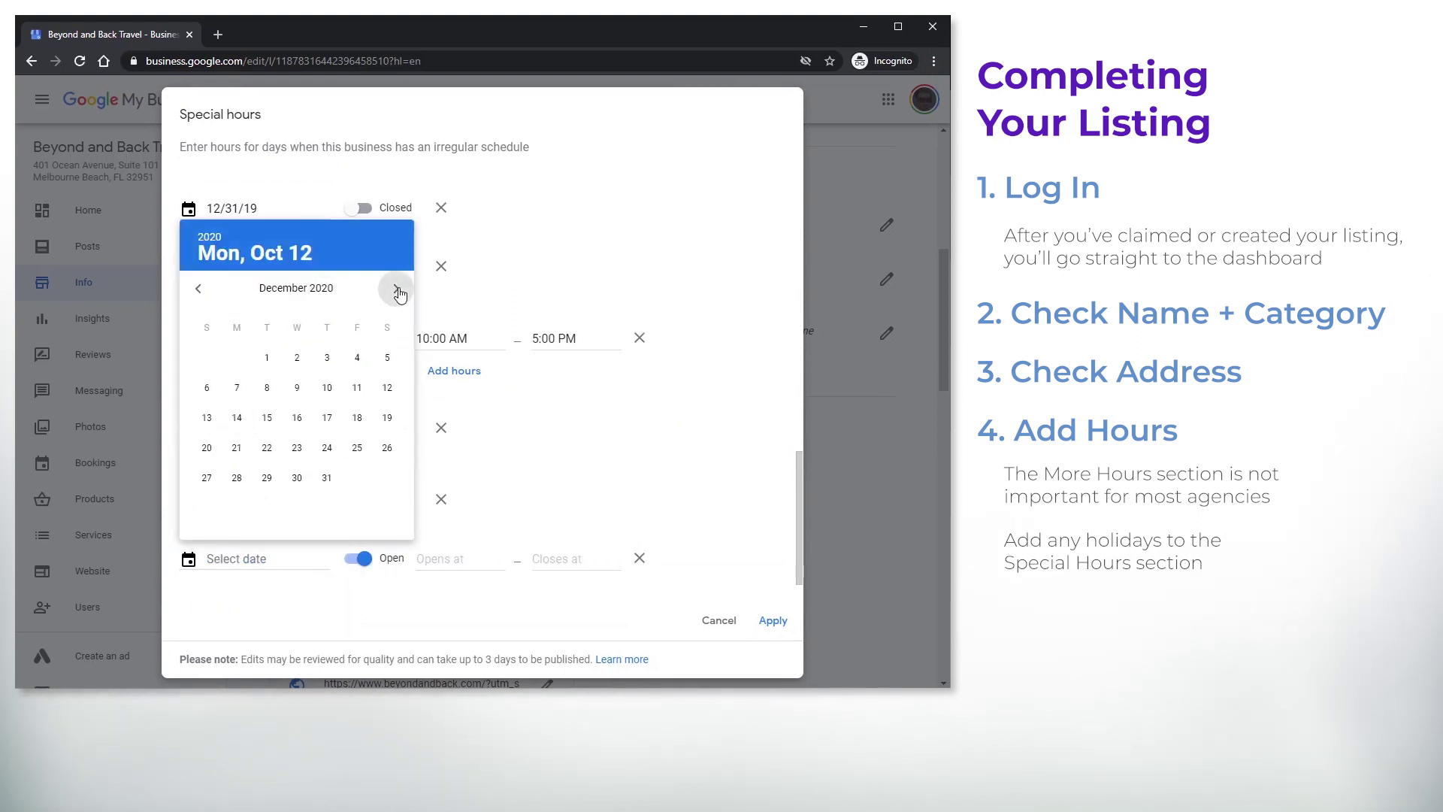
{"action": "left_click", "coordinate": [359, 449]}
{"action": "left_click", "coordinate": [358, 559]}
{"action": "scroll", "coordinate": [551, 508], "scroll_direction": "down", "scroll_amount": 1}
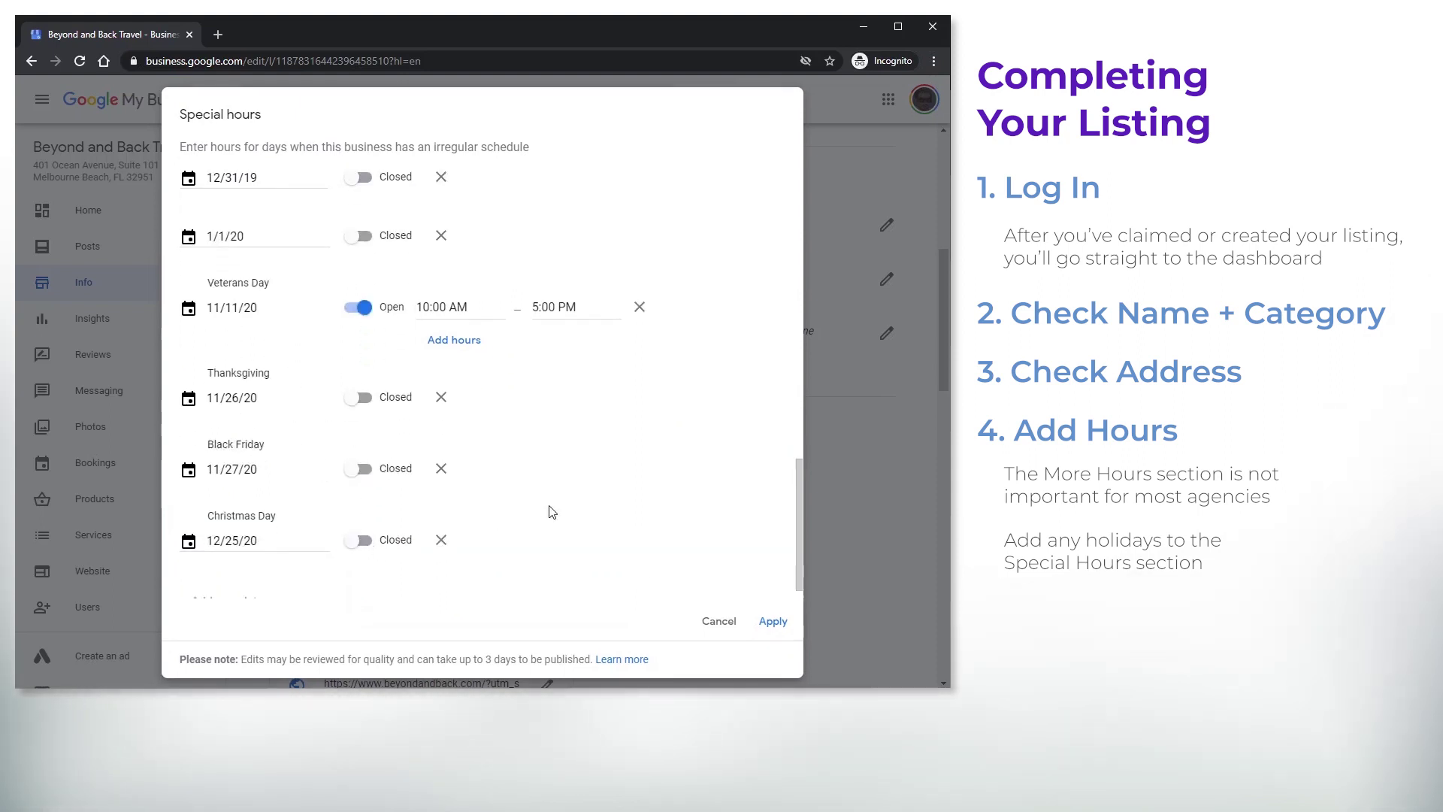
{"action": "left_click", "coordinate": [219, 579]}
{"action": "left_click", "coordinate": [396, 288]}
{"action": "left_click", "coordinate": [396, 288]}
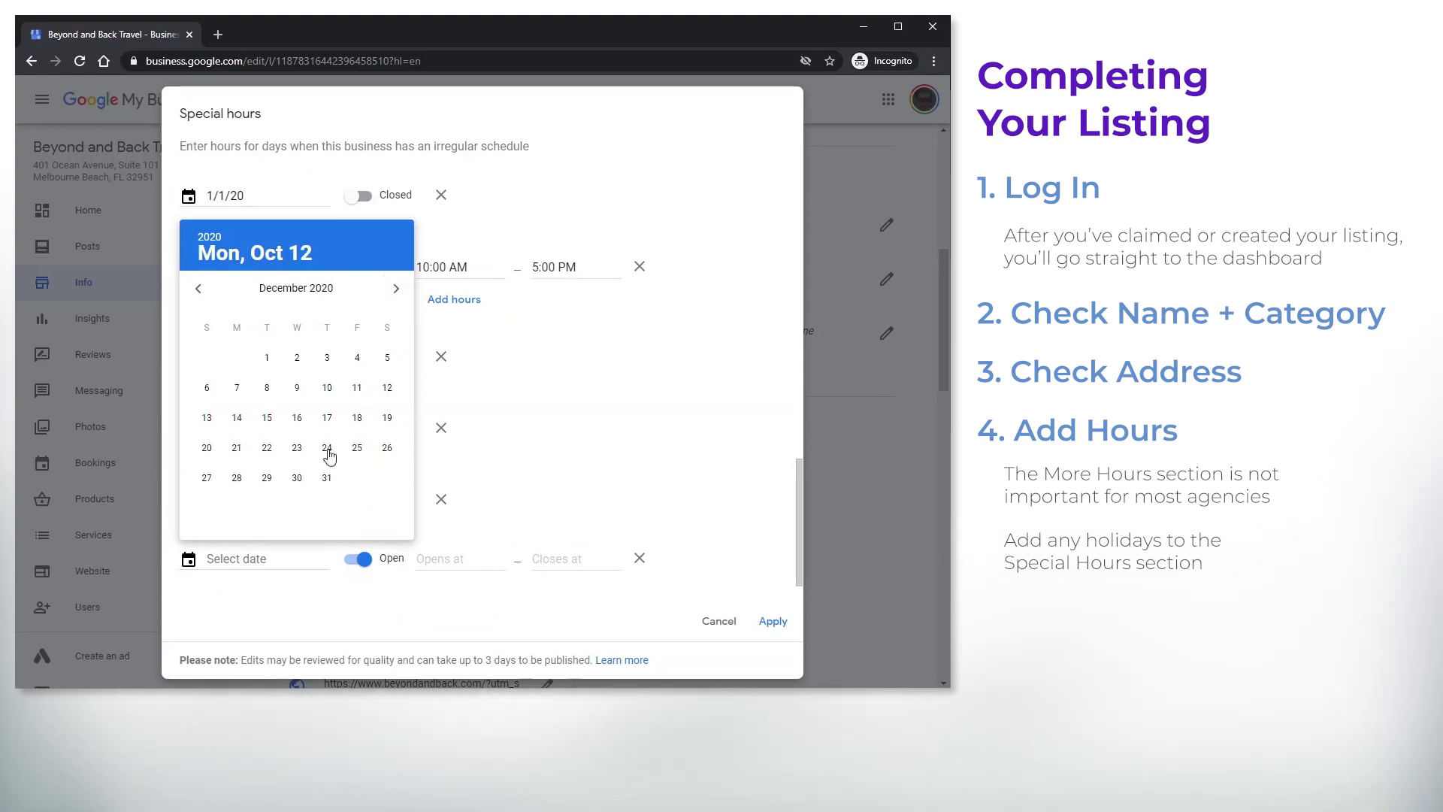
{"action": "left_click", "coordinate": [329, 452]}
{"action": "left_click", "coordinate": [359, 570]}
{"action": "left_click", "coordinate": [775, 622]}
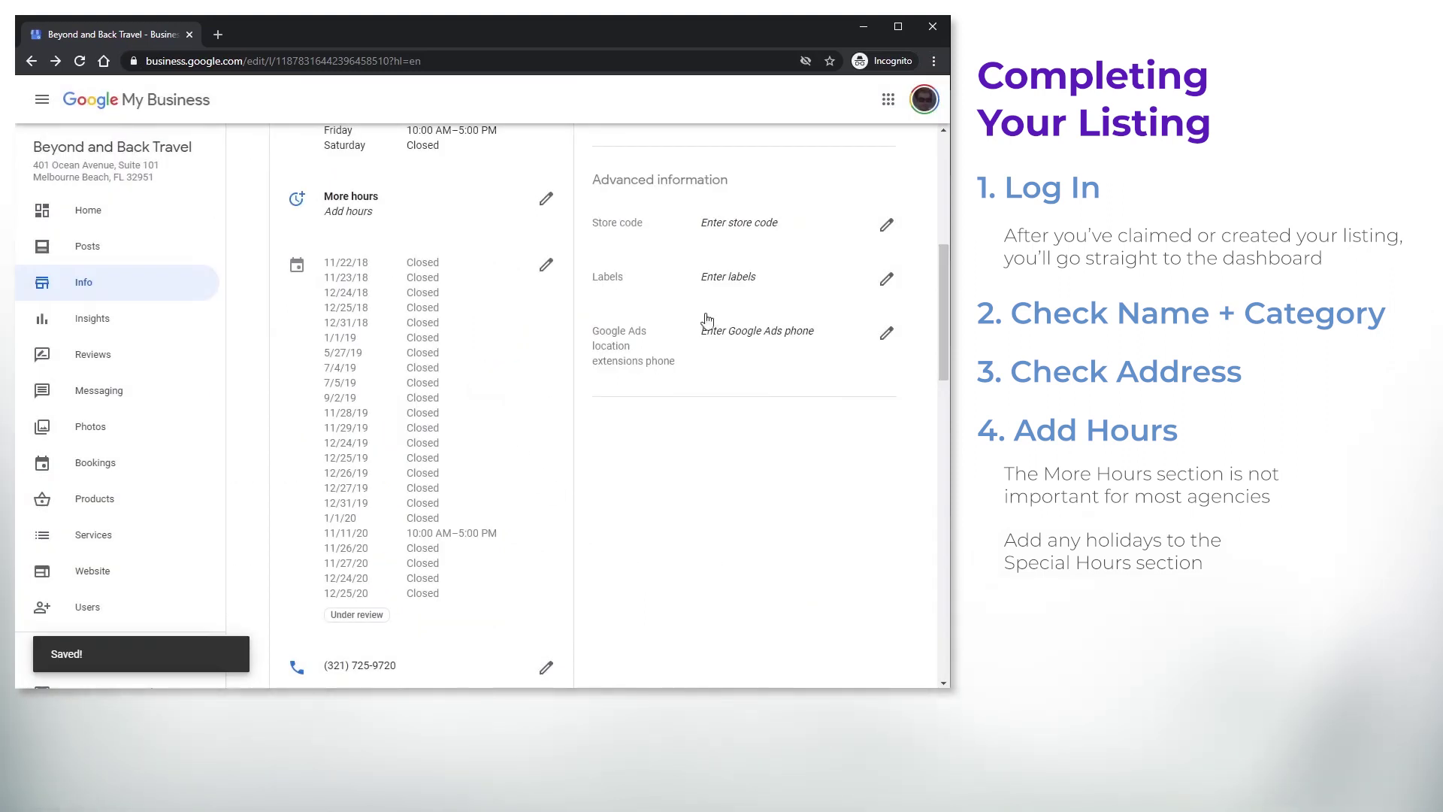
Add an additional phone number beneath the primary one and save the change
{"action": "left_click_drag", "start_coordinate": [944, 264], "coordinate": [935, 352]}
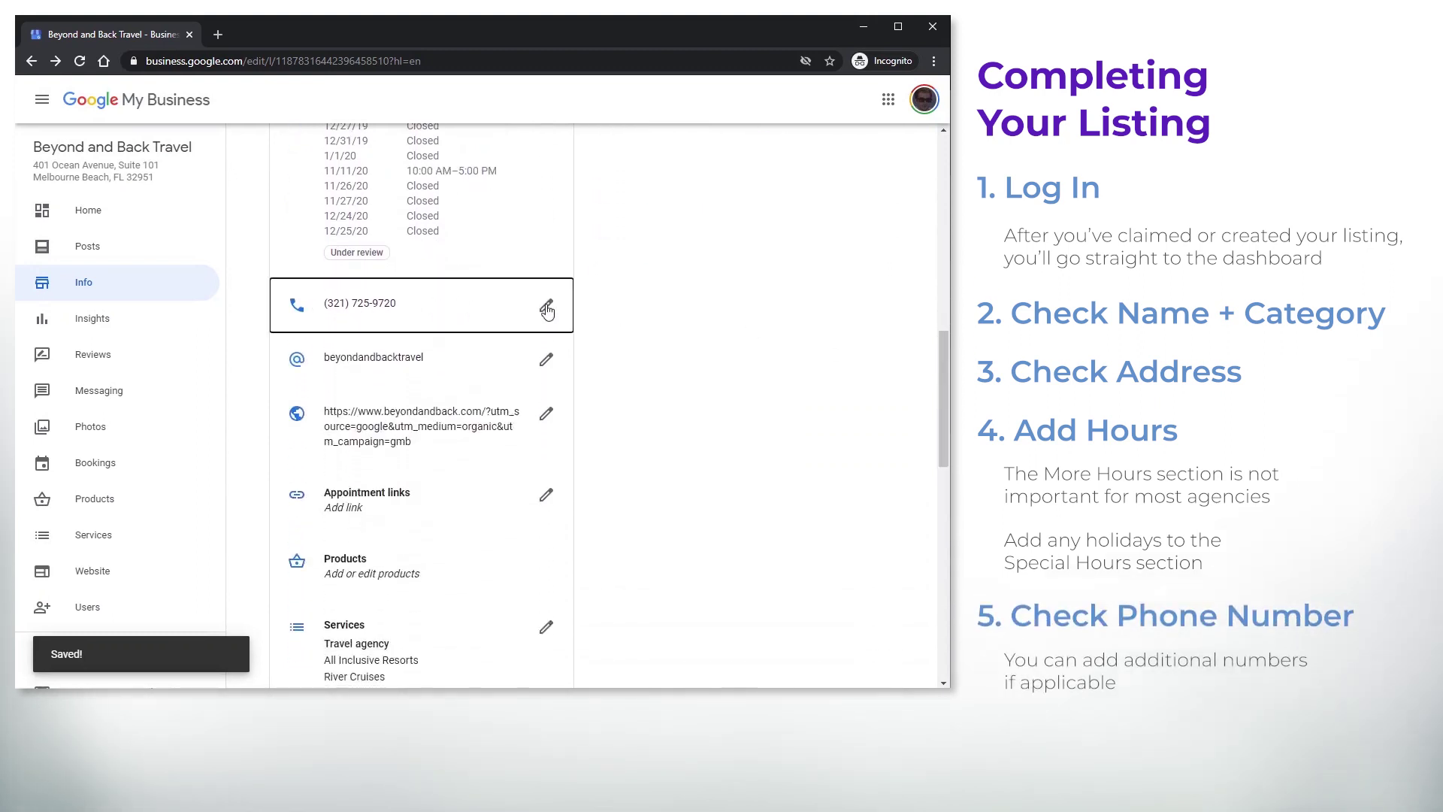
{"action": "left_click", "coordinate": [546, 305]}
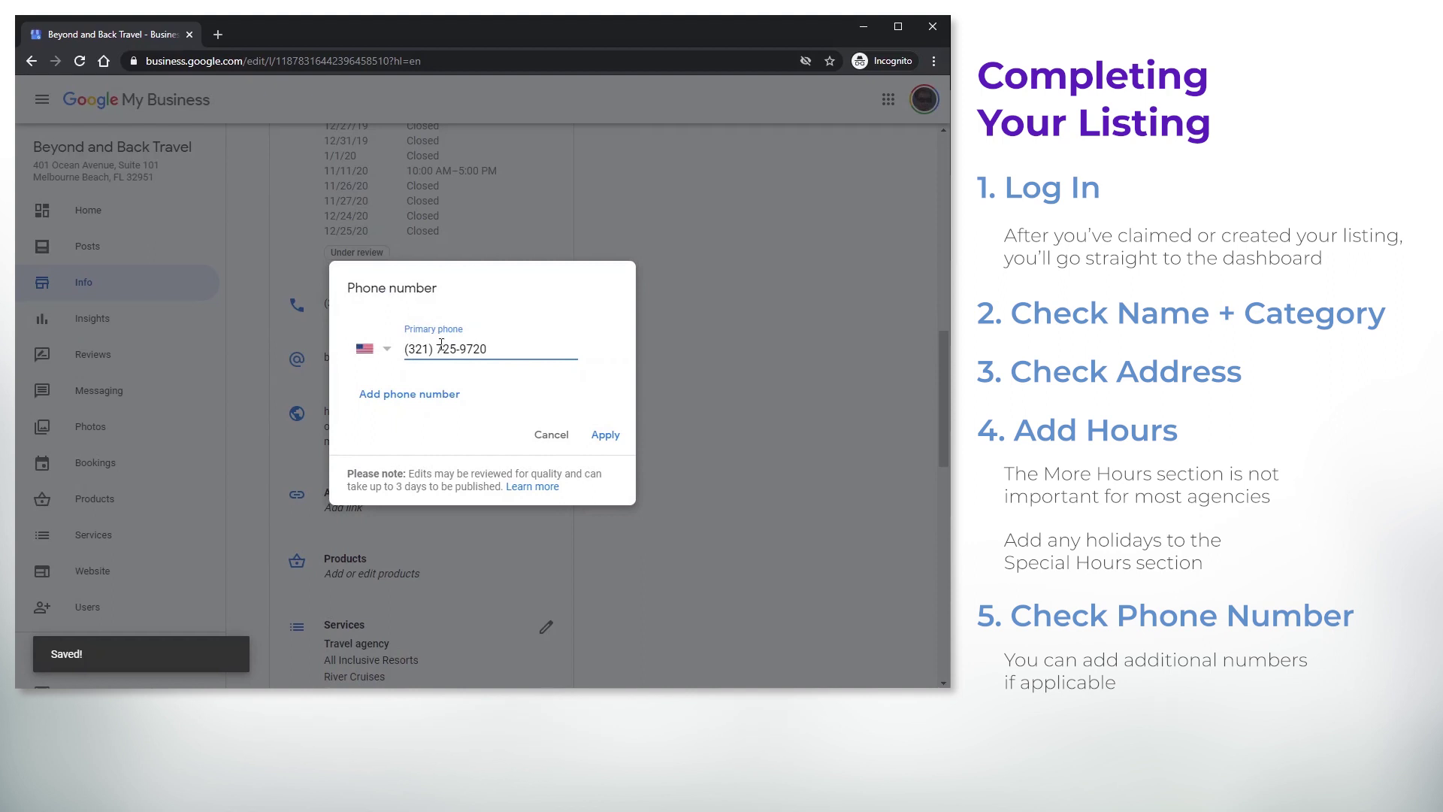
{"action": "left_click", "coordinate": [421, 395]}
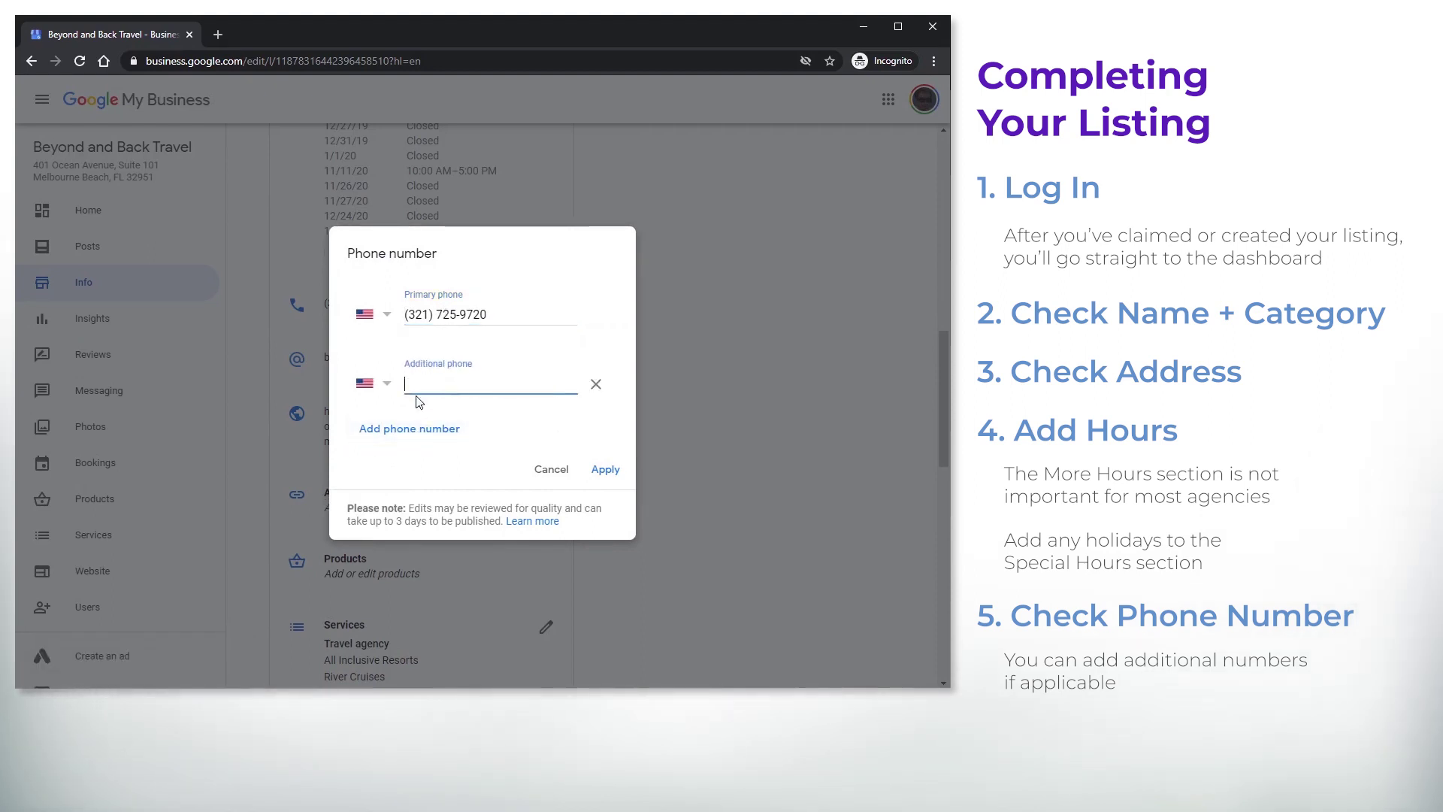
{"action": "type", "text": "3"}
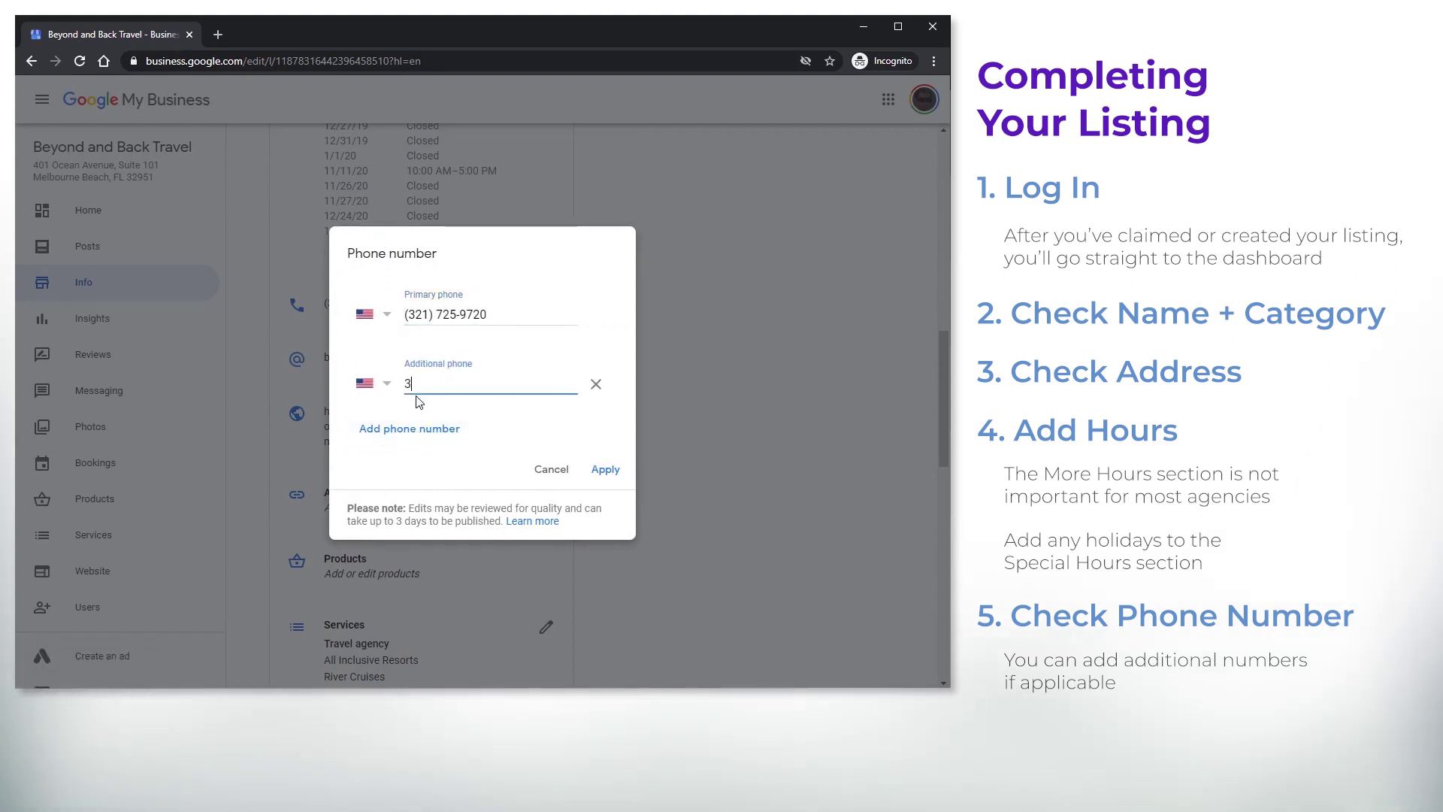
{"action": "type", "text": "21"}
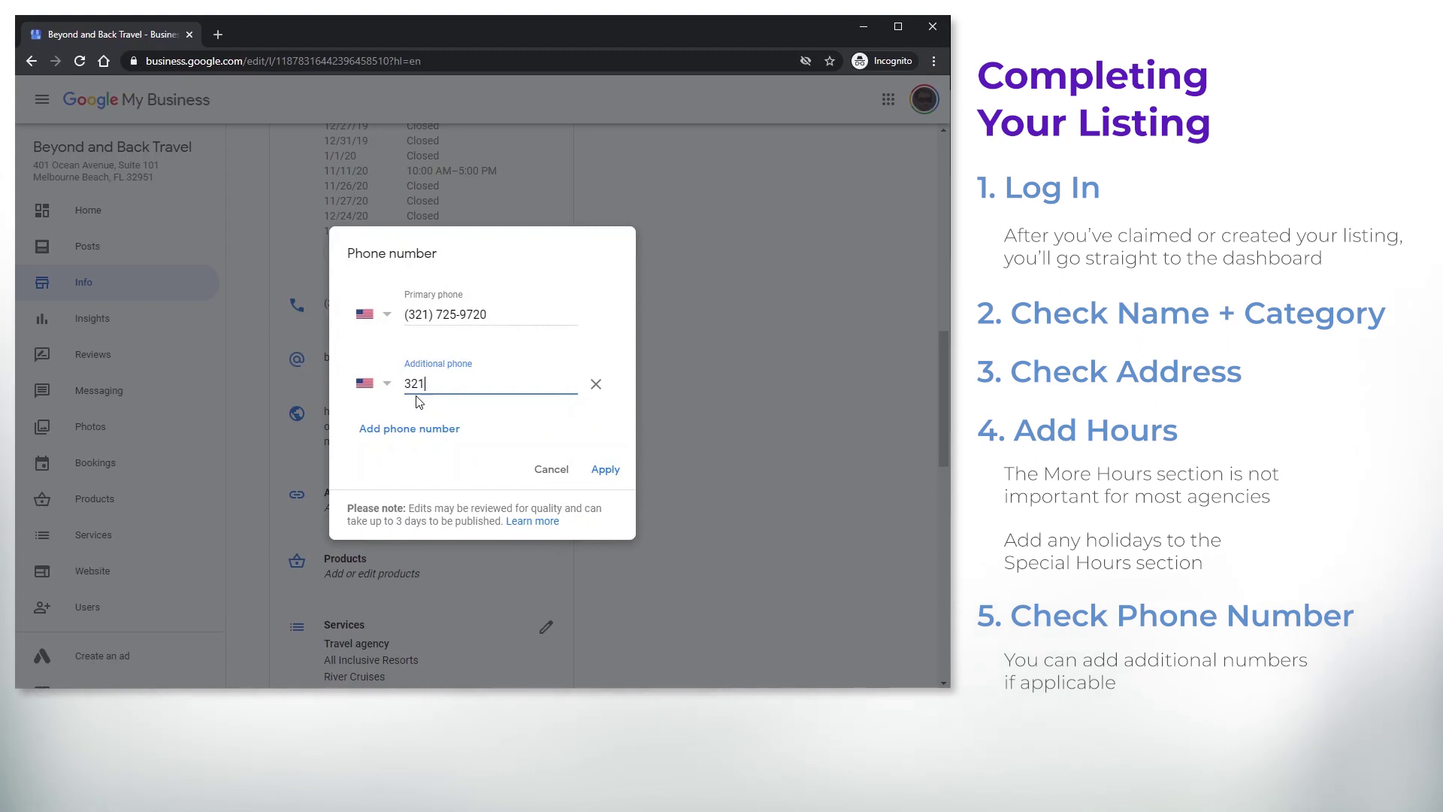
{"action": "type", "text": "7"}
{"action": "key", "text": "ctrl+a"}
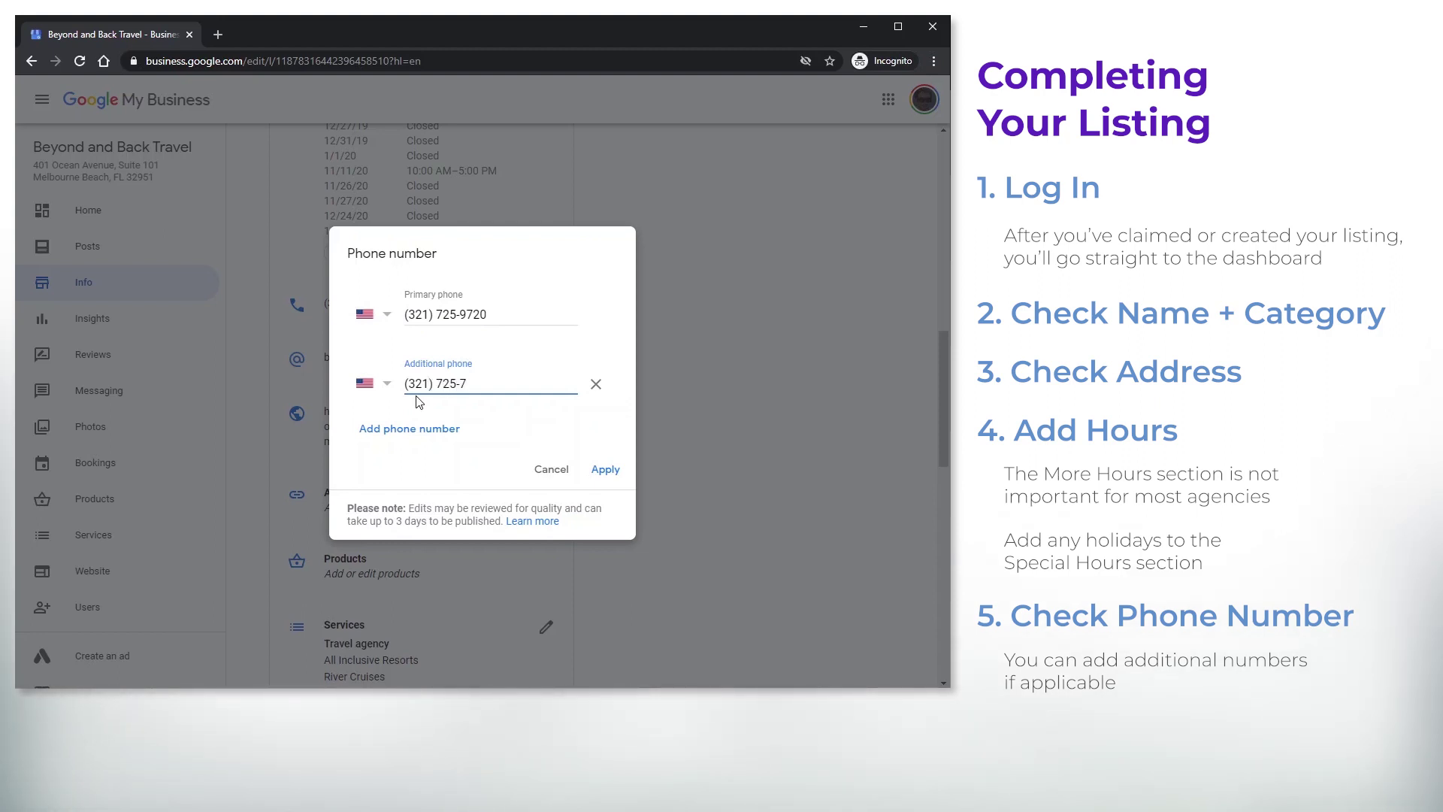
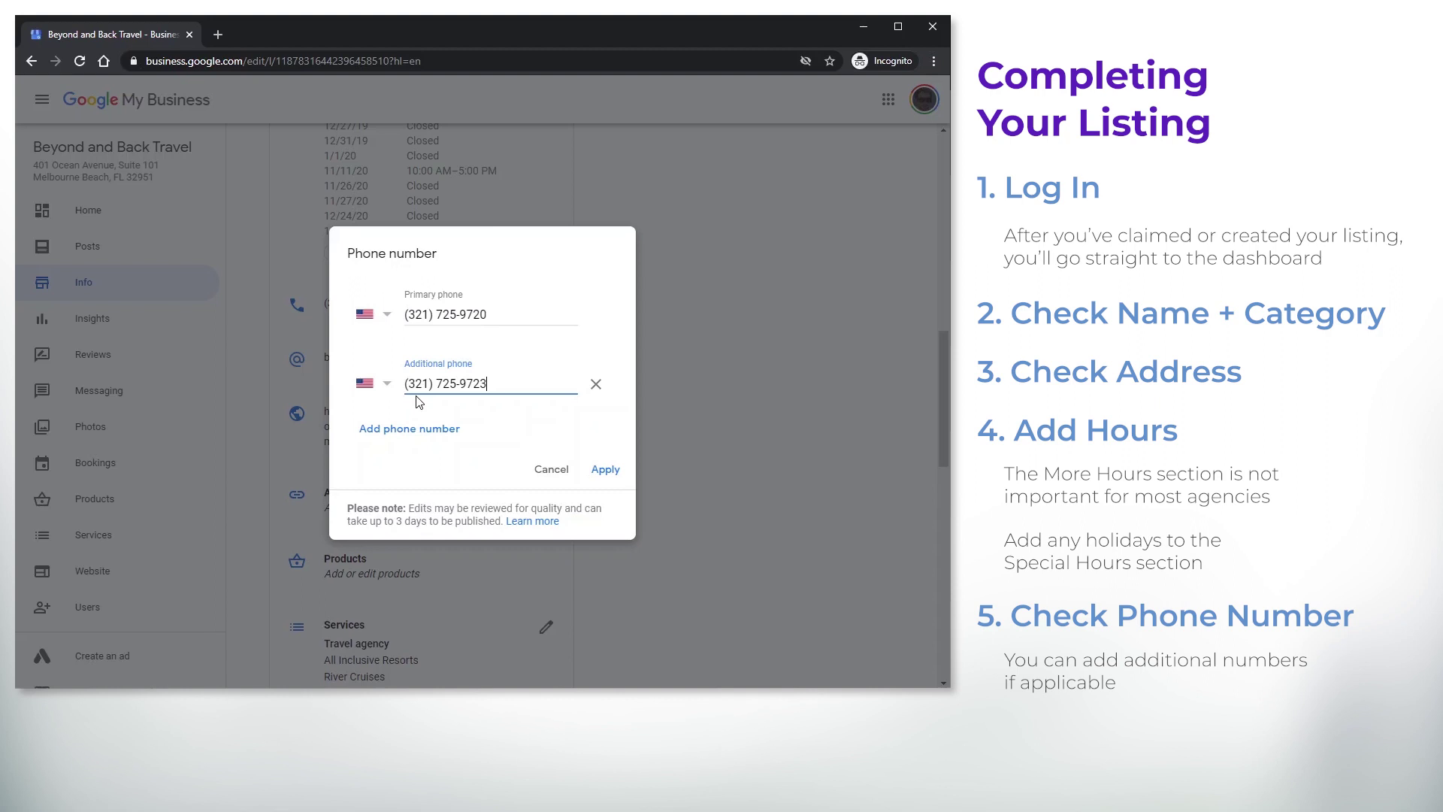
{"action": "left_click", "coordinate": [452, 363]}
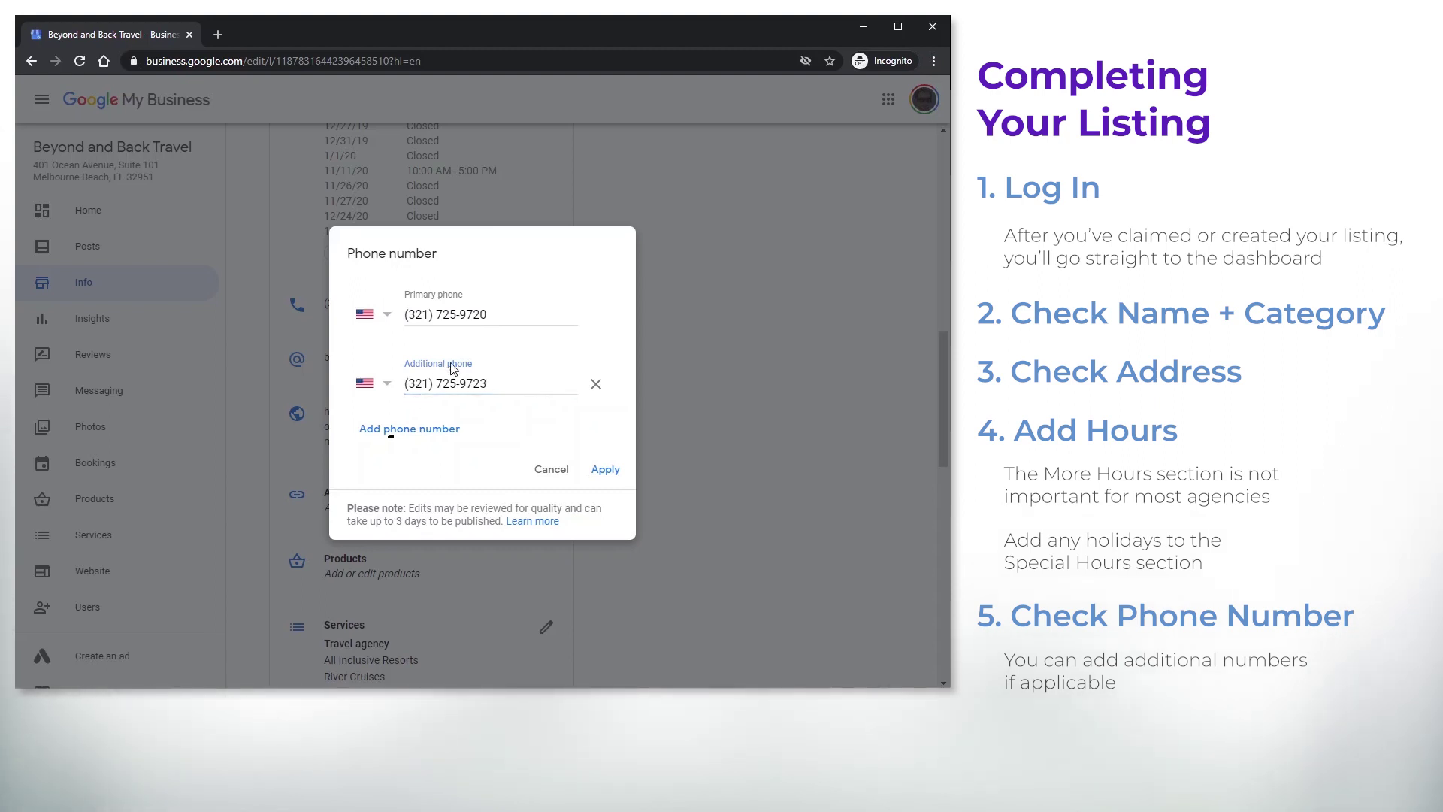
{"action": "left_click", "coordinate": [609, 470]}
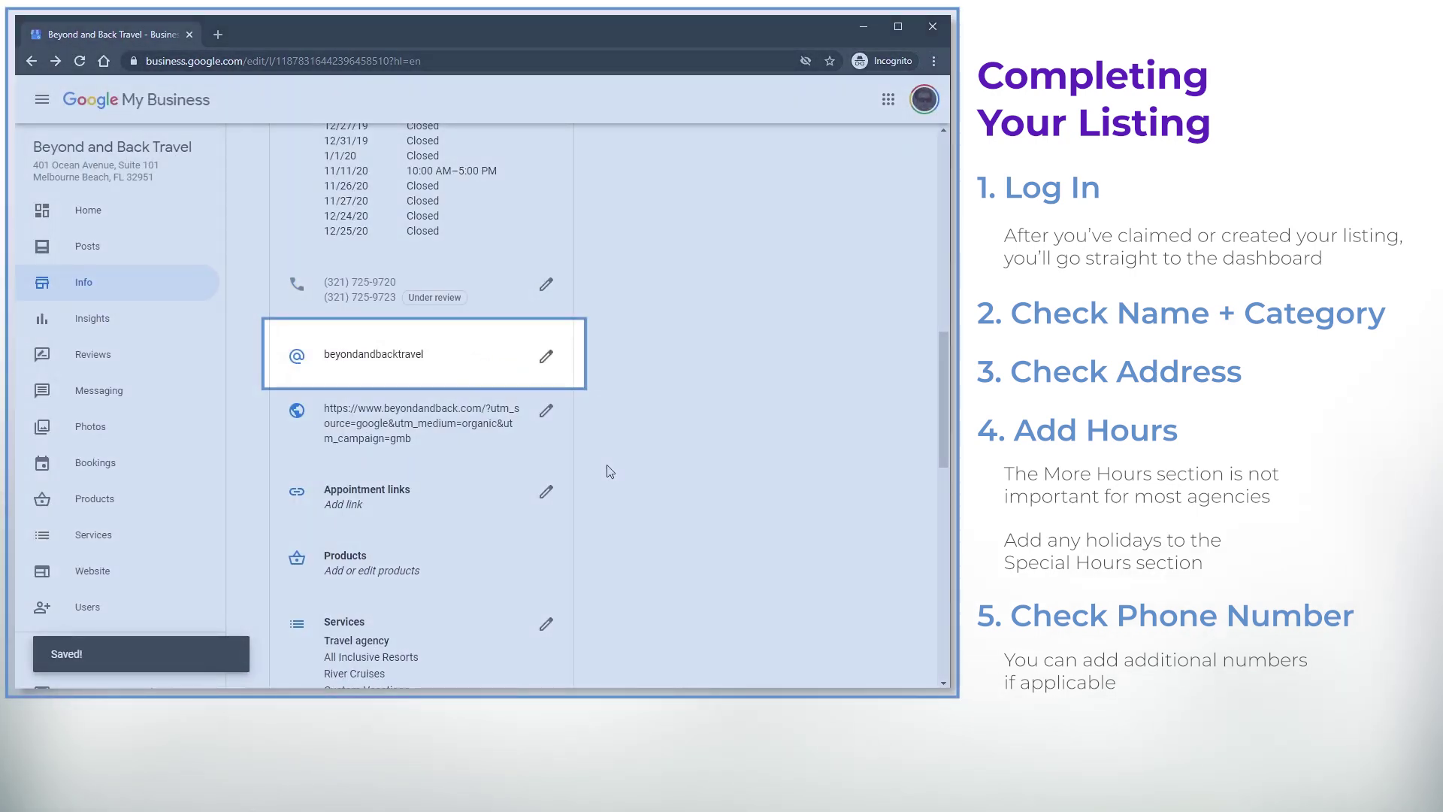
View the Google Maps share link for Beyond and Back Travel
{"action": "left_click", "coordinate": [547, 357]}
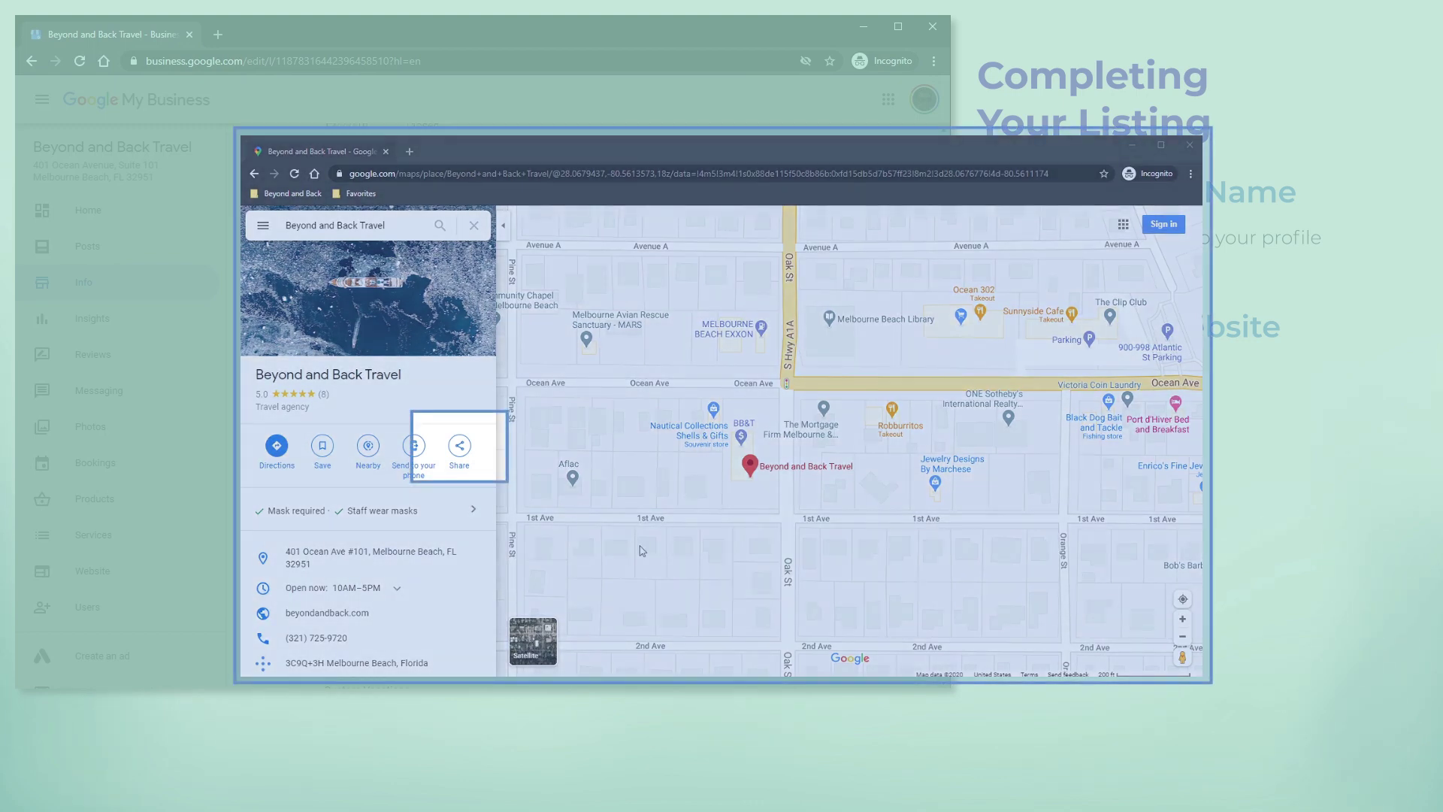
{"action": "left_click", "coordinate": [459, 449]}
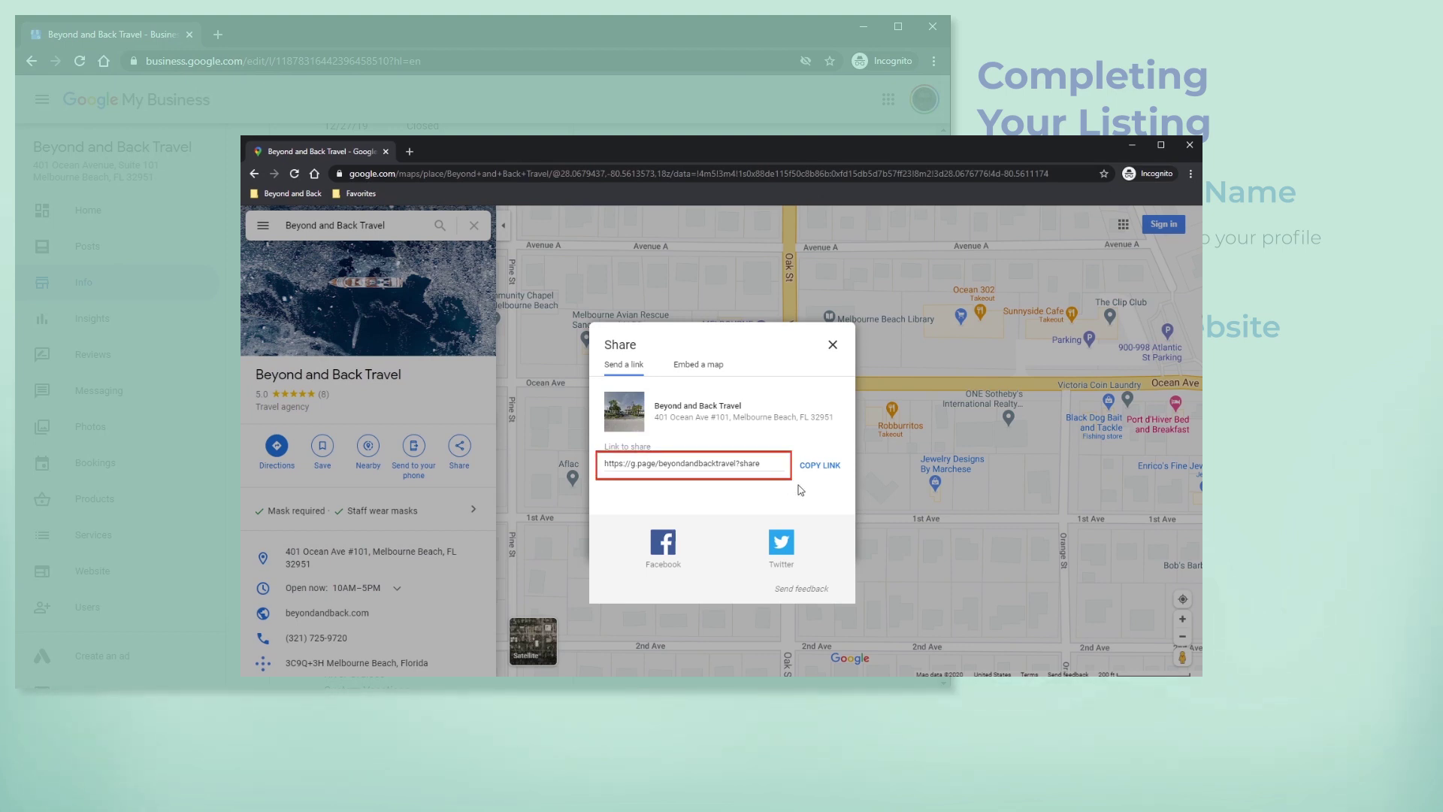
{"action": "left_click", "coordinate": [831, 346]}
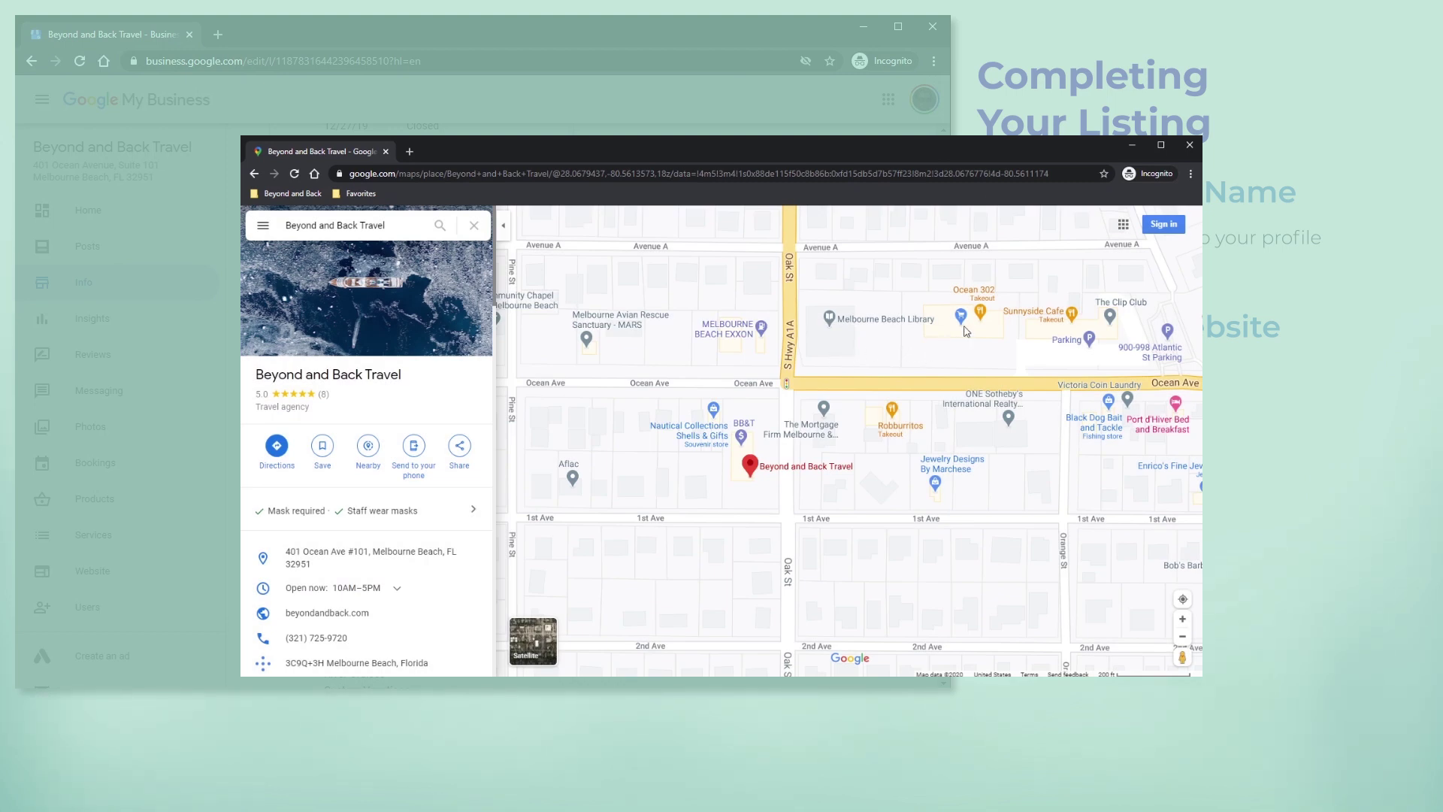
Open Melbourne Beach Market's place details and view its share link for comparison
{"action": "left_click", "coordinate": [963, 317]}
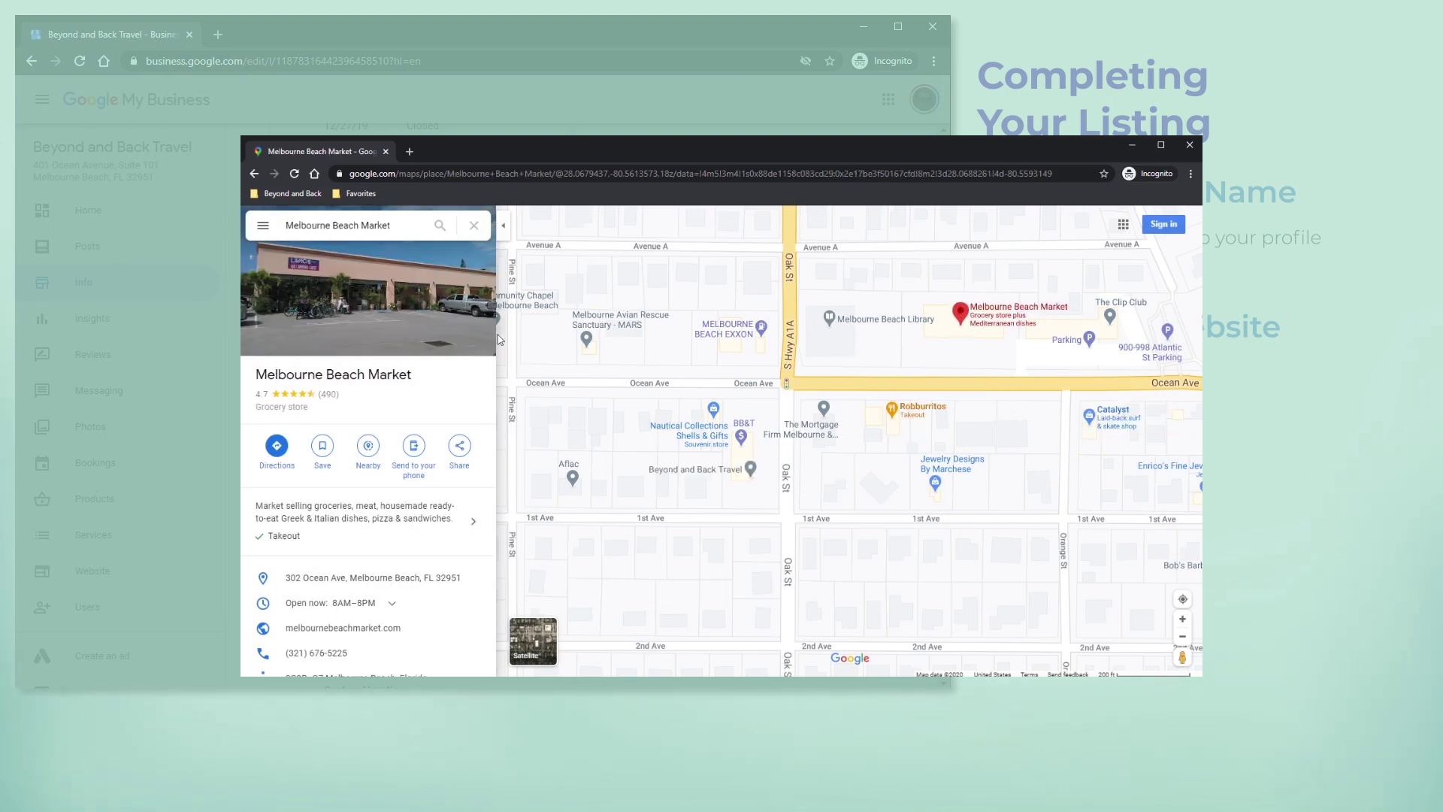
{"action": "left_click", "coordinate": [460, 448]}
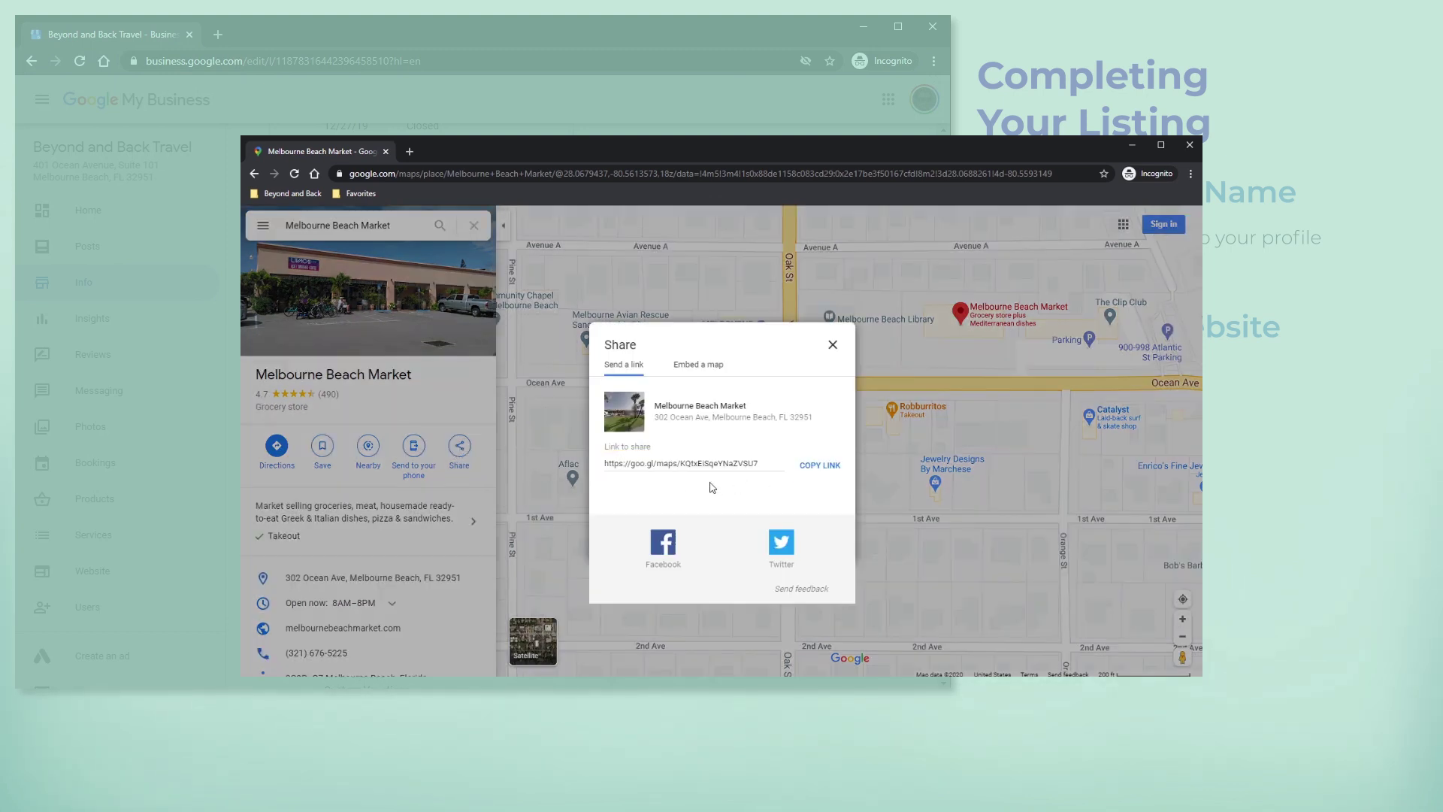
{"action": "left_click", "coordinate": [833, 347]}
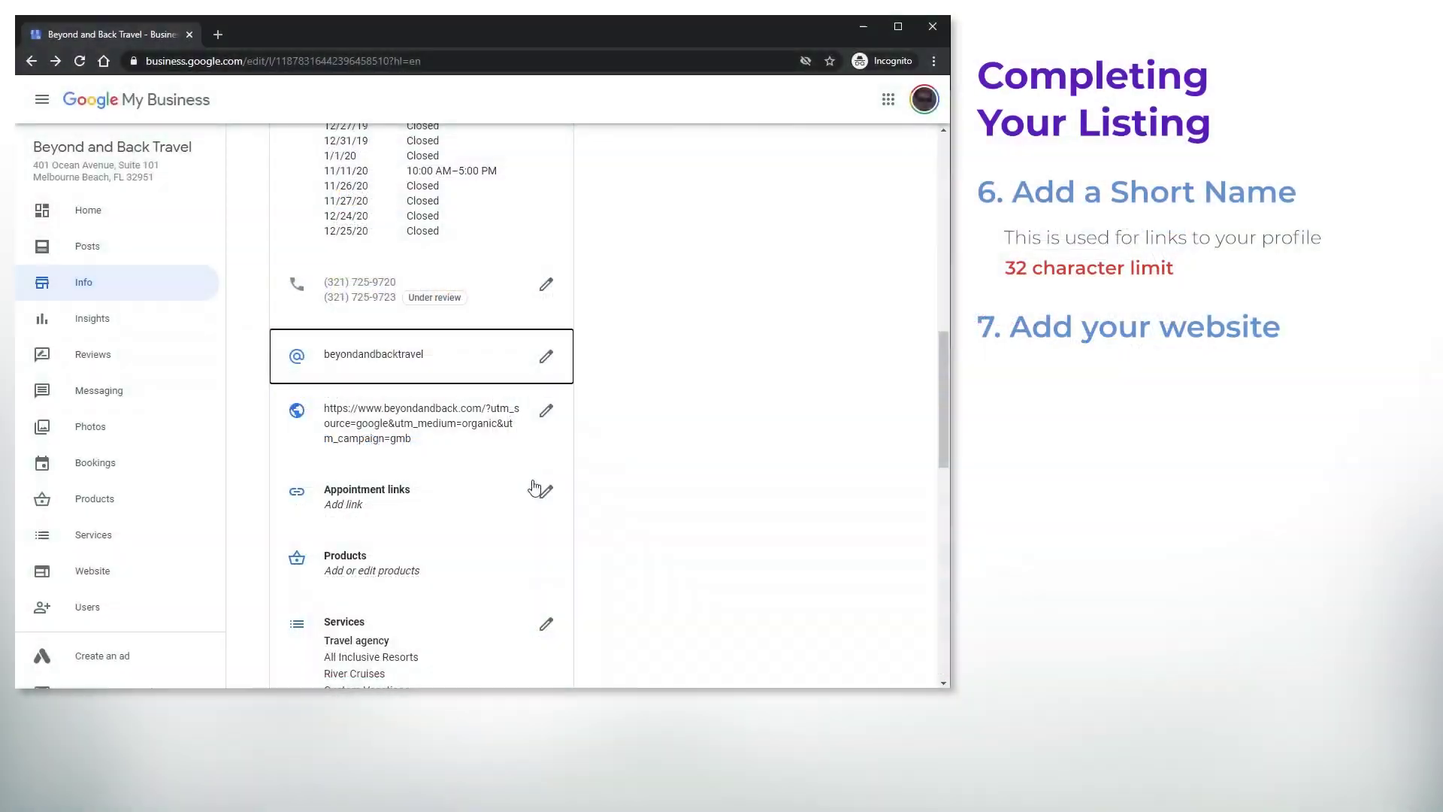
{"action": "scroll", "coordinate": [516, 451], "scroll_direction": "down", "scroll_amount": 2}
{"action": "scroll", "coordinate": [461, 380], "scroll_direction": "up", "scroll_amount": 1}
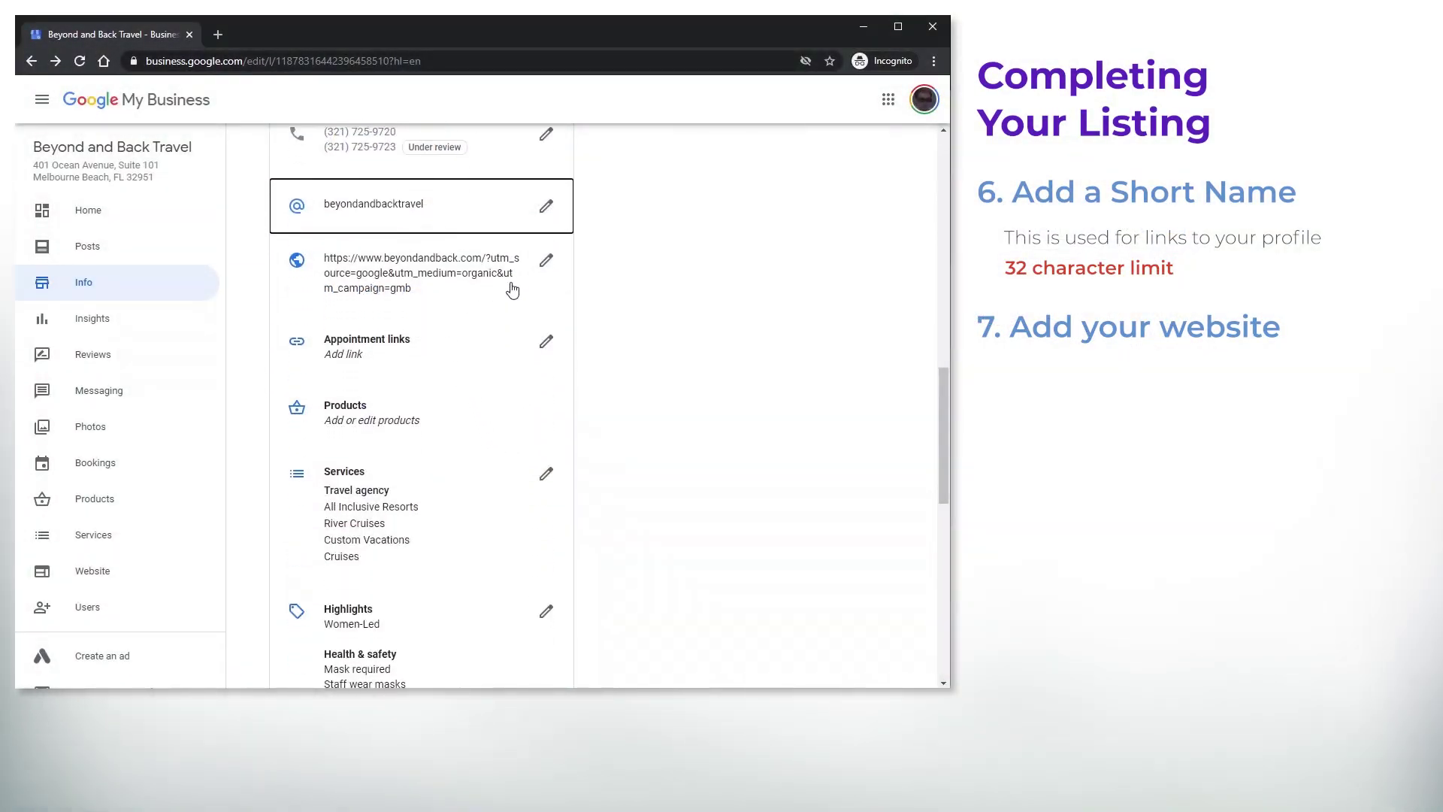
{"action": "left_click", "coordinate": [546, 260]}
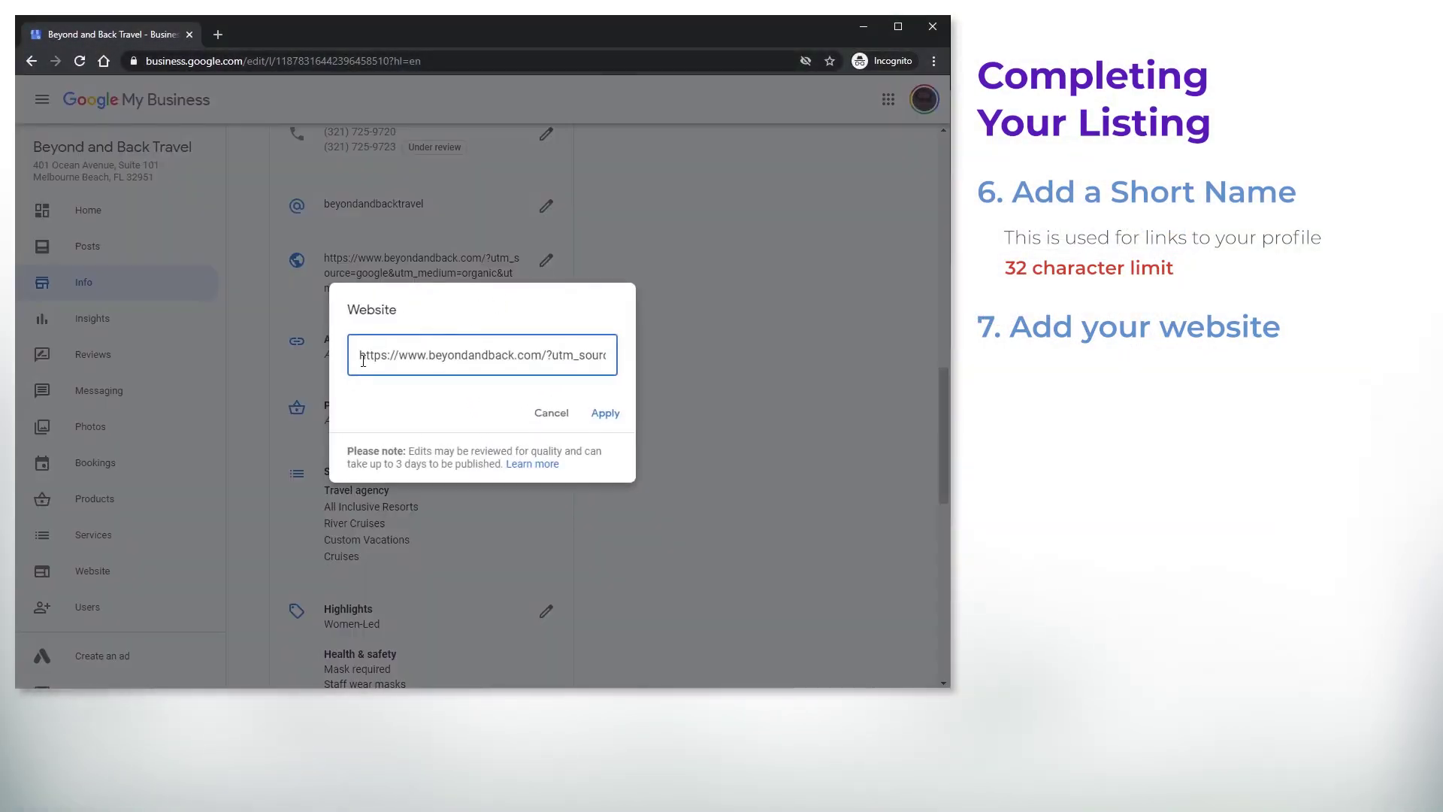
{"action": "left_click_drag", "start_coordinate": [360, 354], "coordinate": [392, 353]}
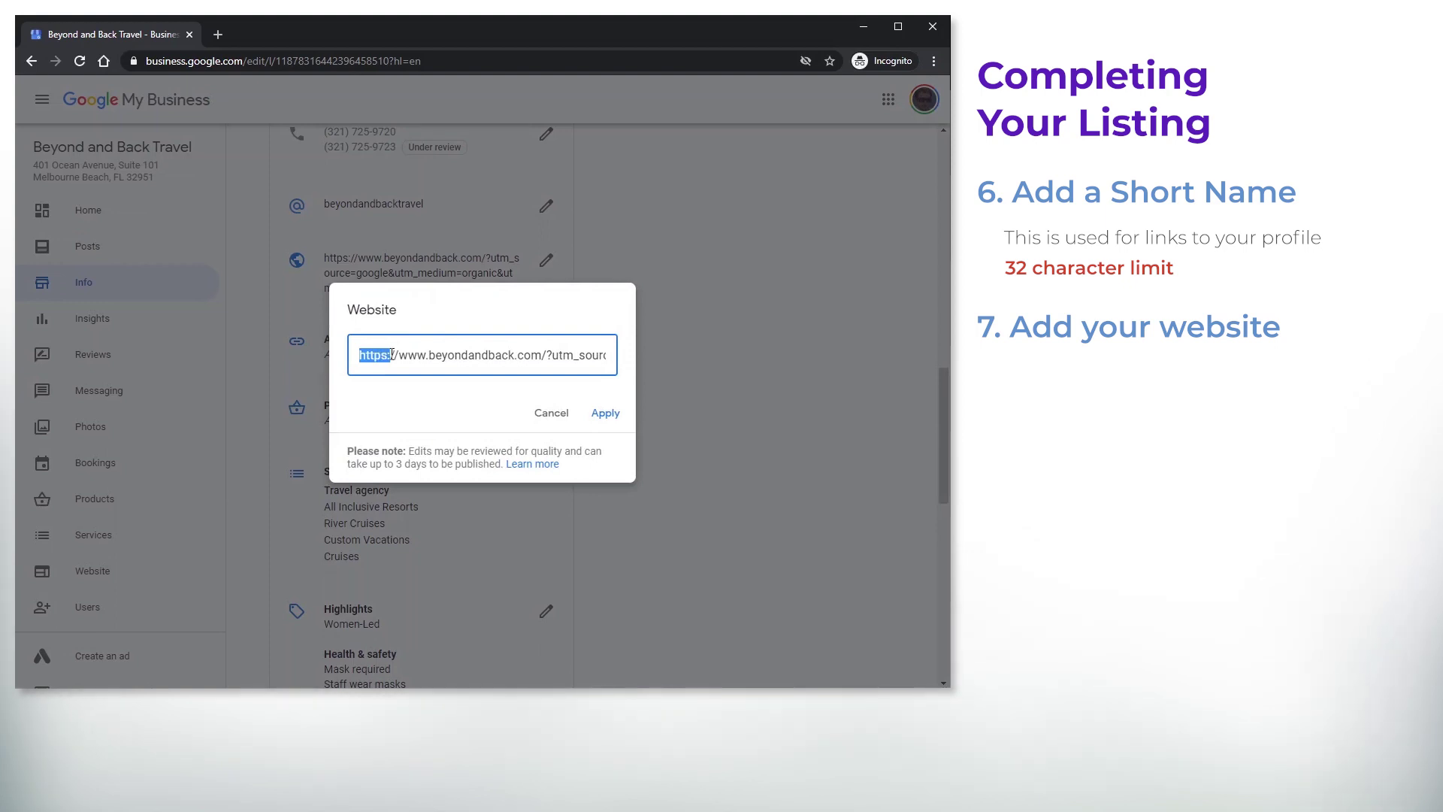
{"action": "left_click", "coordinate": [468, 354]}
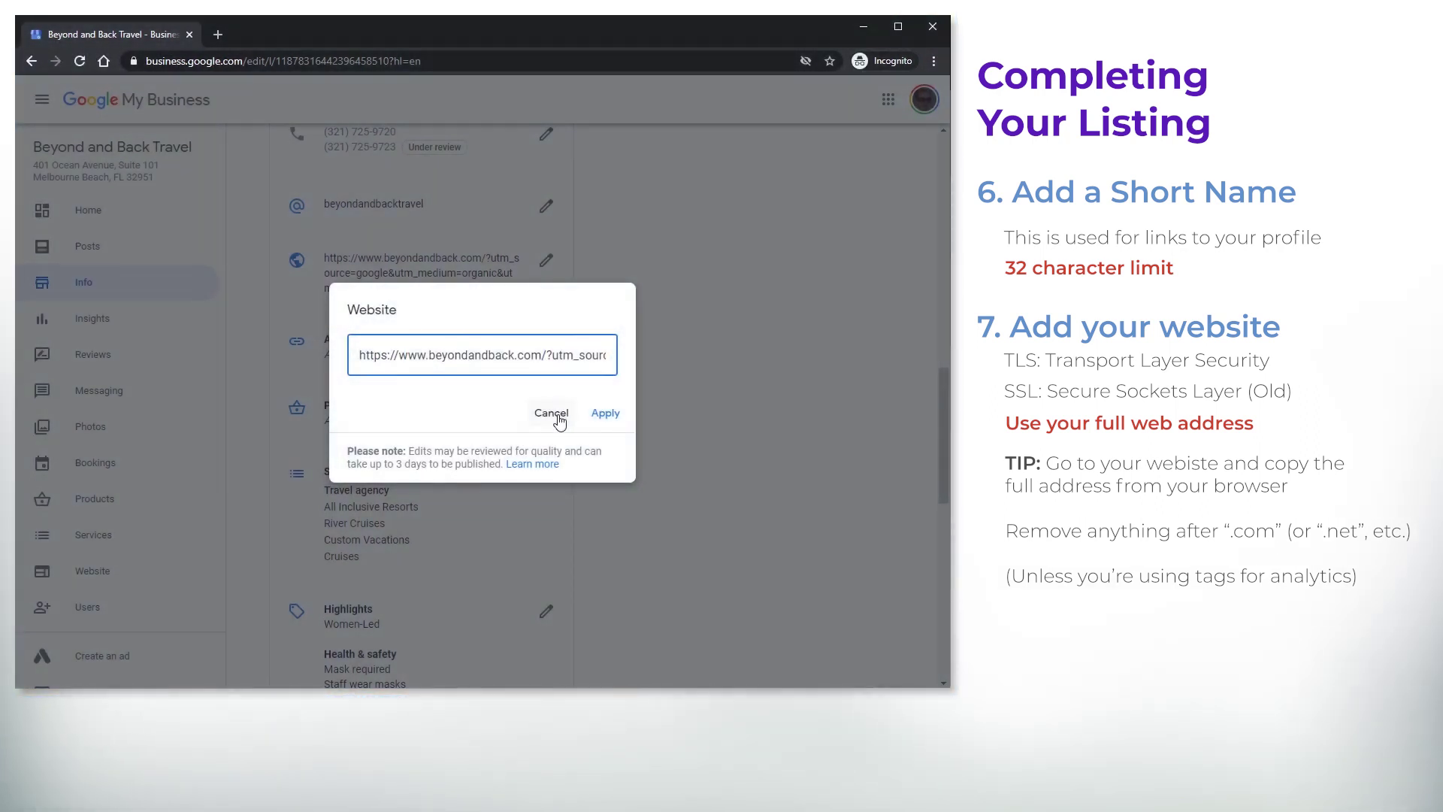
{"action": "left_click", "coordinate": [559, 422]}
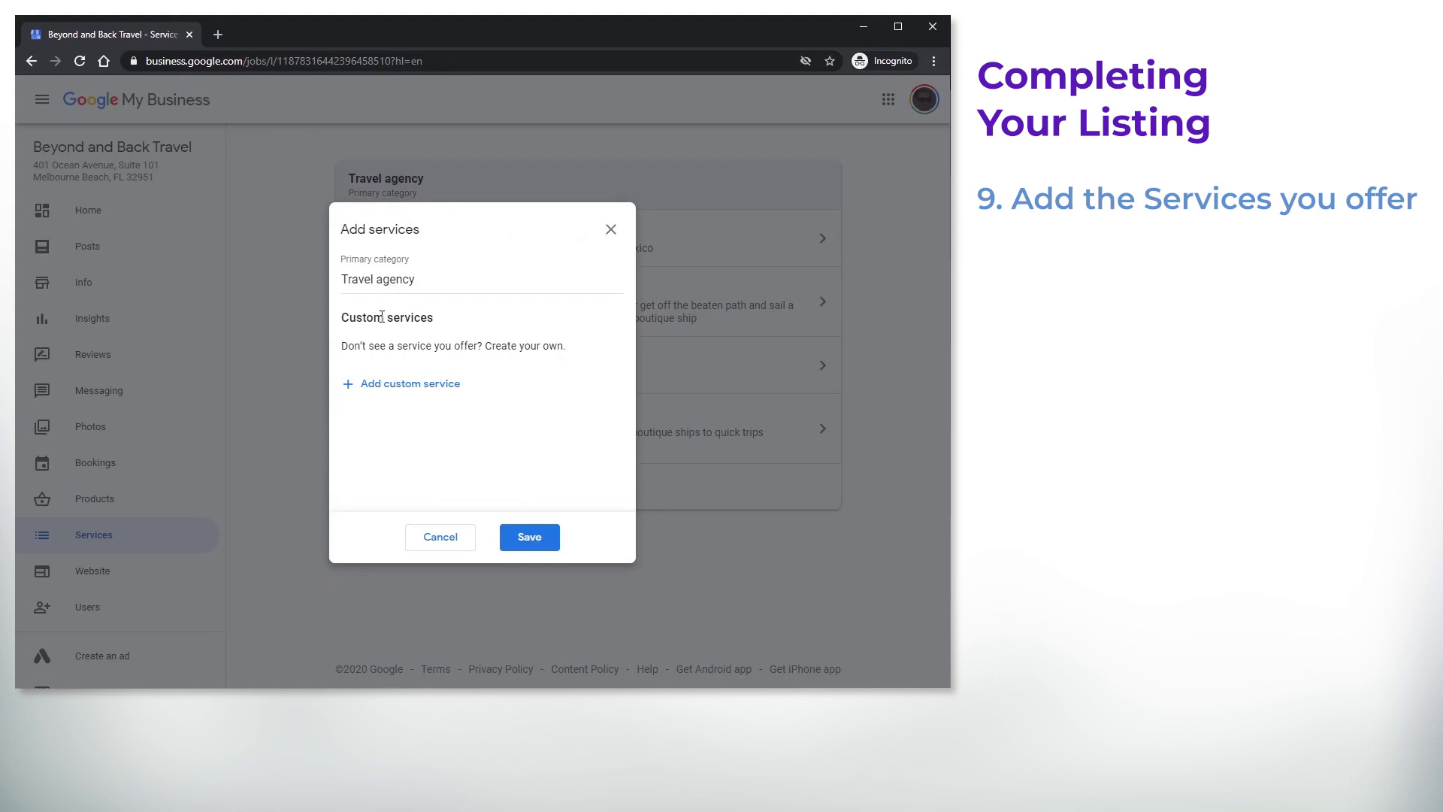
Add and save a custom service named 'Corporate Travel Management'
{"action": "left_click", "coordinate": [611, 230]}
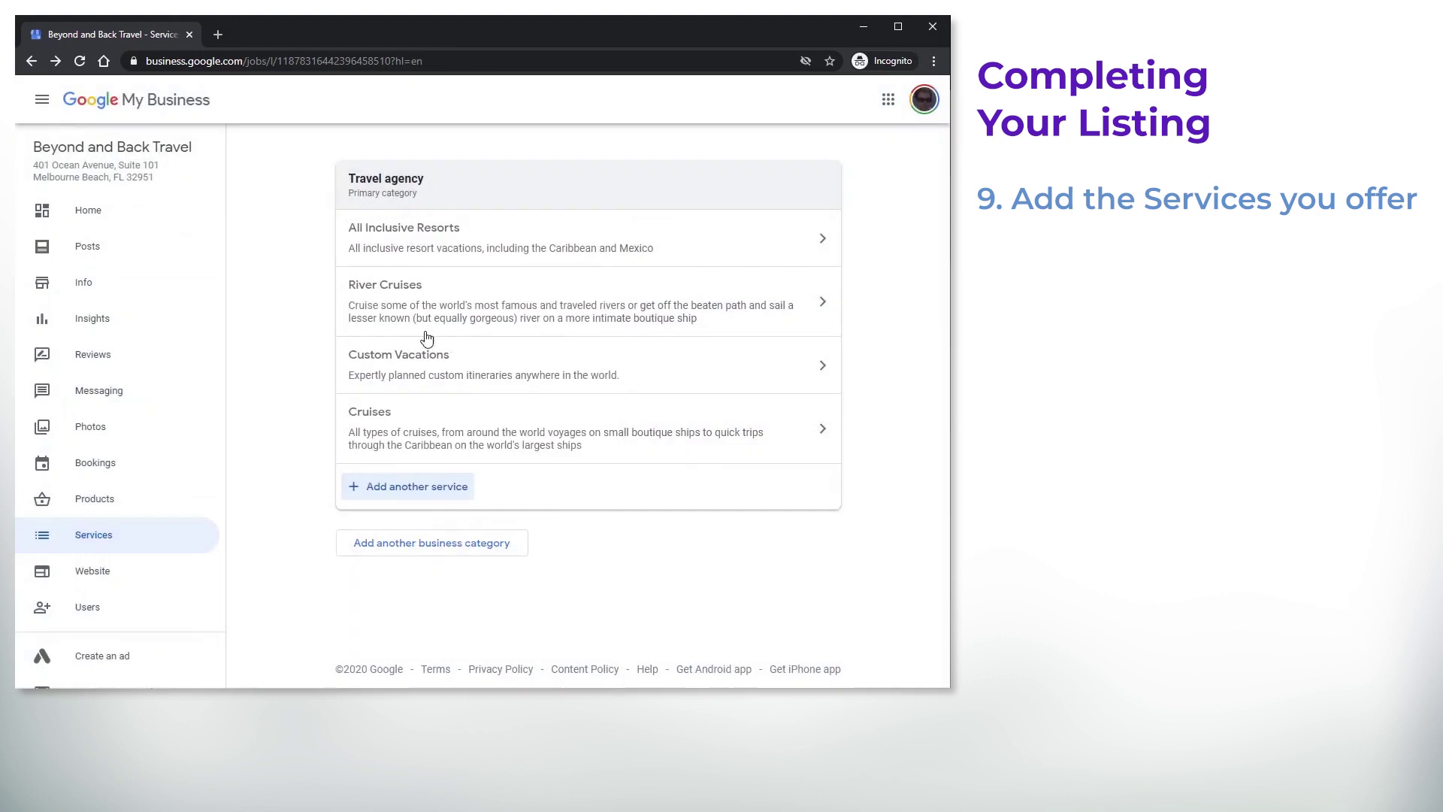
{"action": "left_click", "coordinate": [425, 493]}
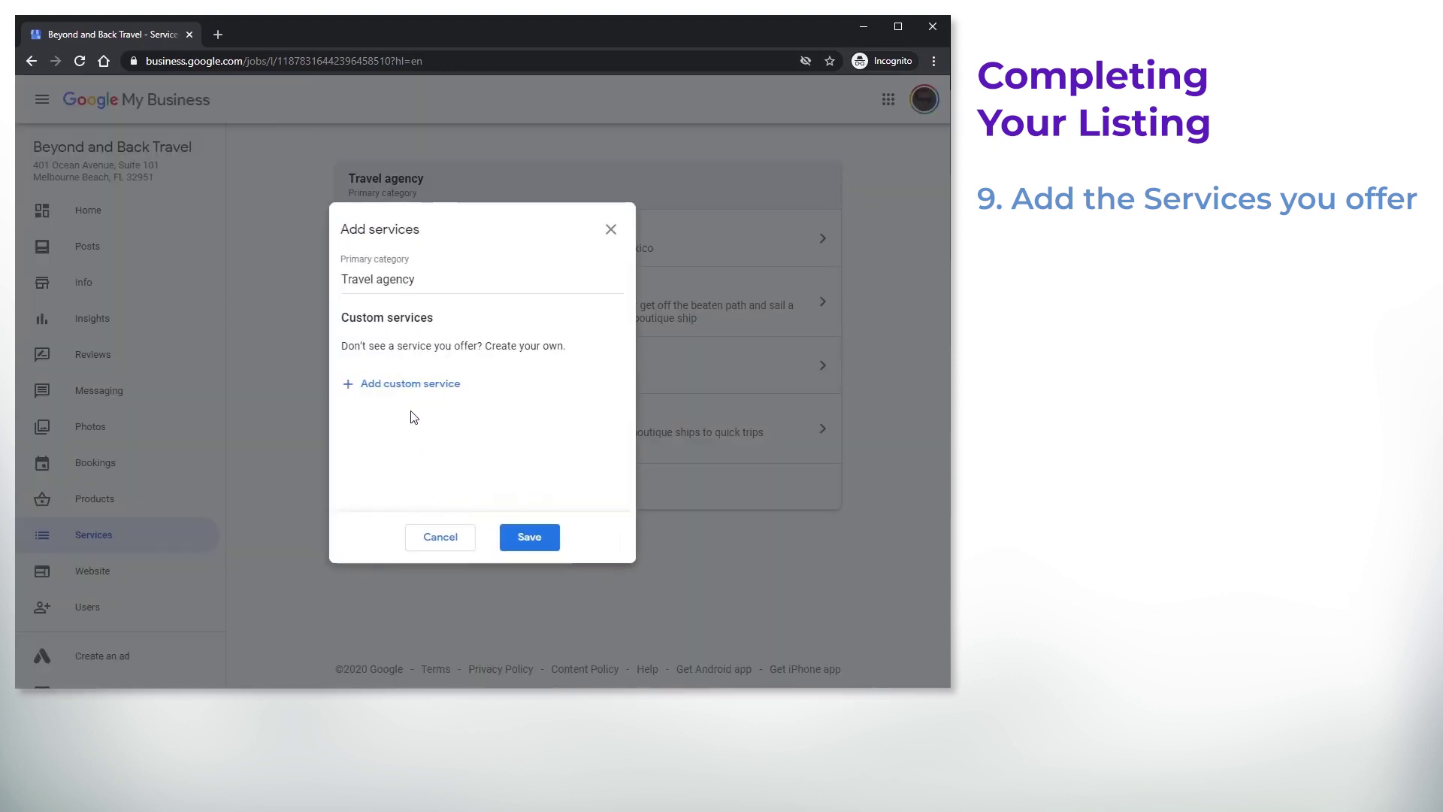
{"action": "left_click", "coordinate": [415, 389]}
{"action": "left_click", "coordinate": [415, 389]}
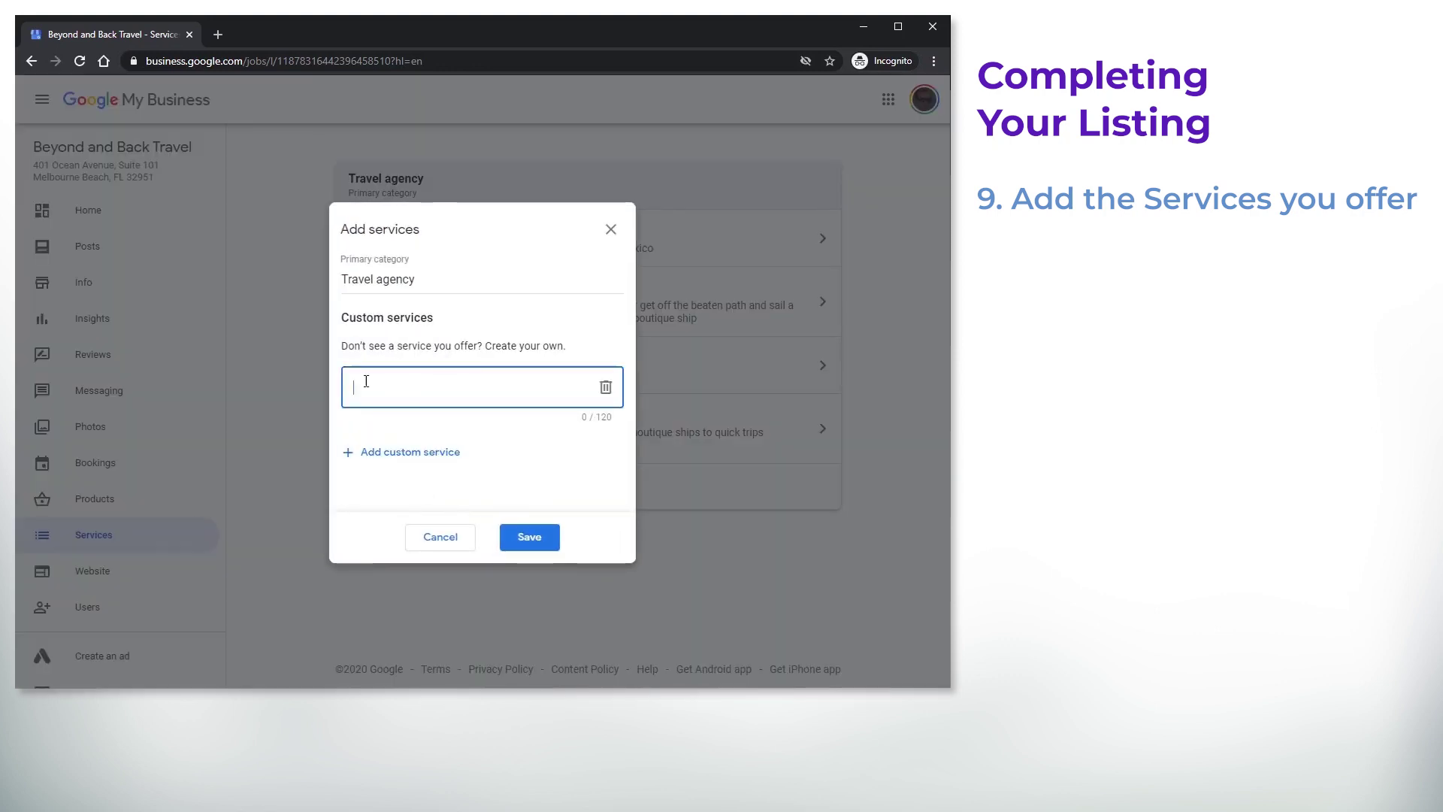
{"action": "type", "text": "Corporate Travel Management"}
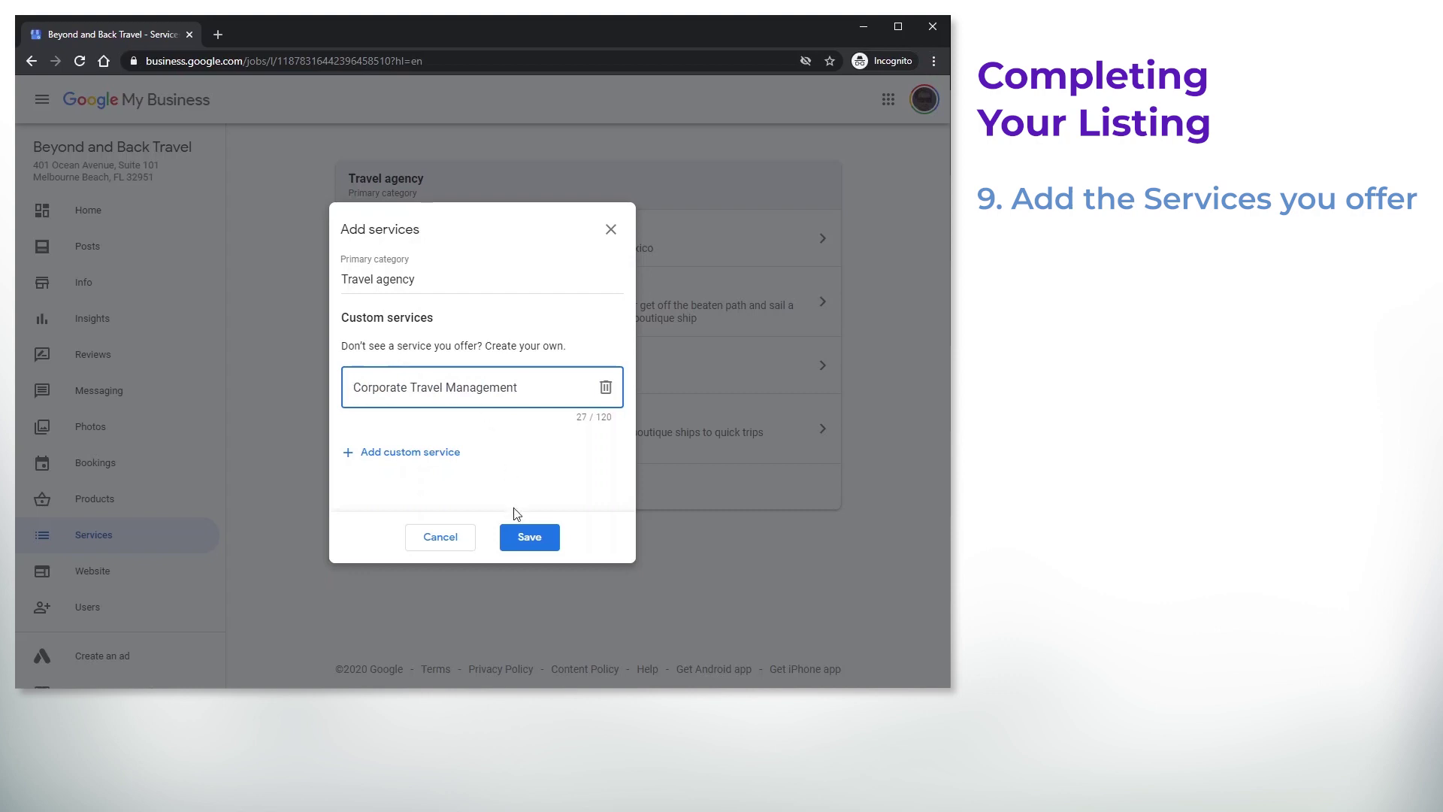
{"action": "left_click", "coordinate": [539, 541]}
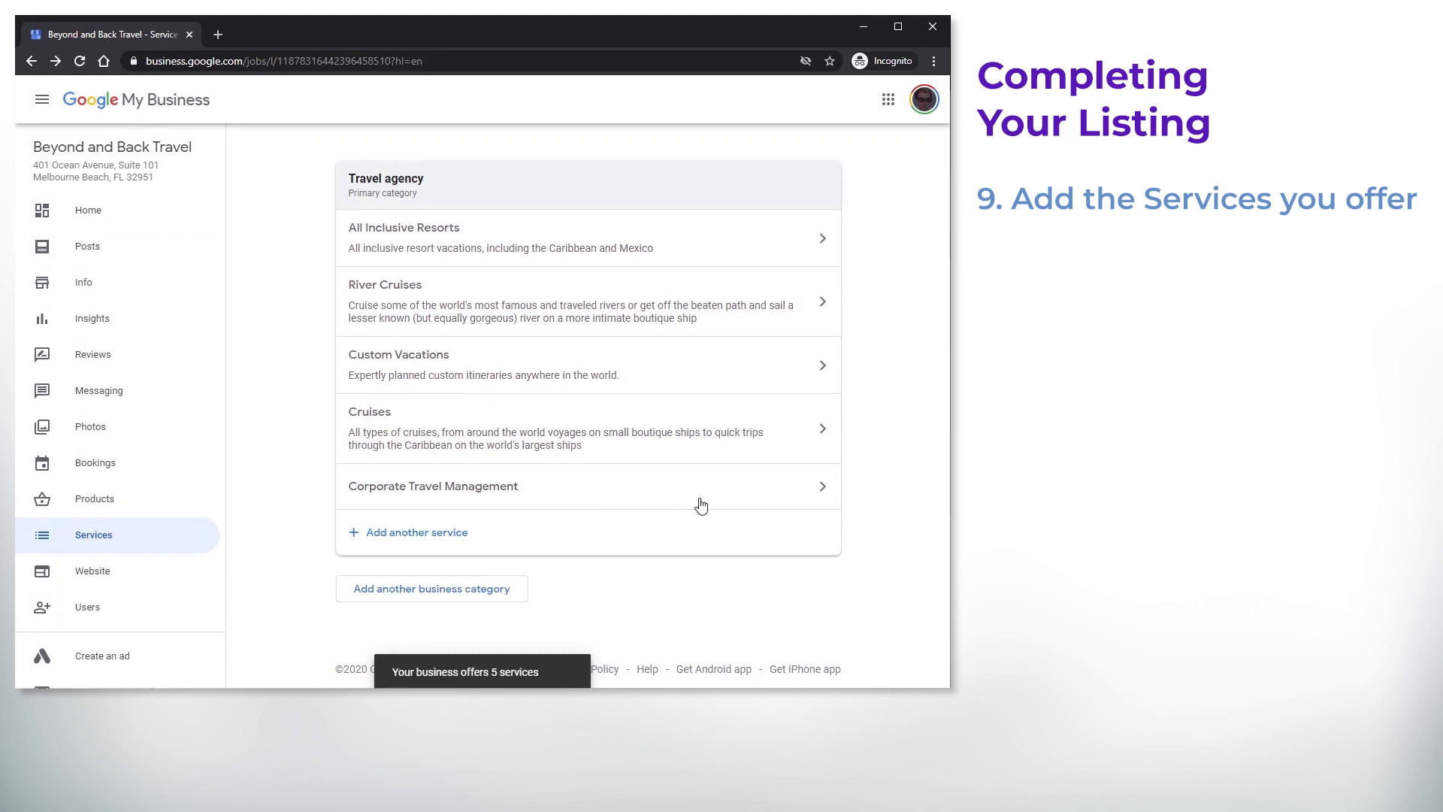
Set Corporate Travel Management to no price with a small and medium business travel description
{"action": "left_click", "coordinate": [814, 488]}
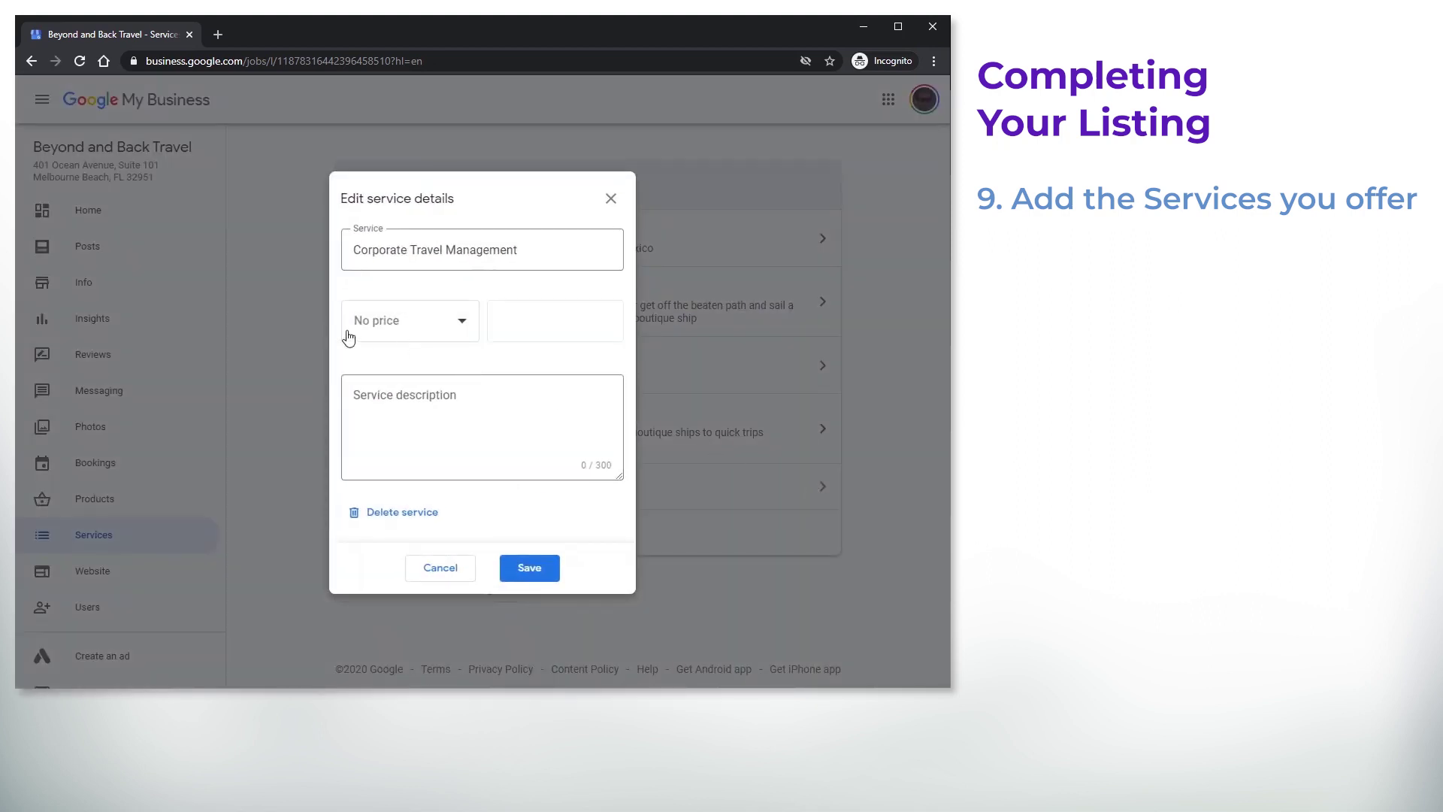
{"action": "left_click", "coordinate": [441, 327]}
{"action": "left_click", "coordinate": [442, 328]}
{"action": "left_click", "coordinate": [380, 419]}
{"action": "type", "text": "Expe"}
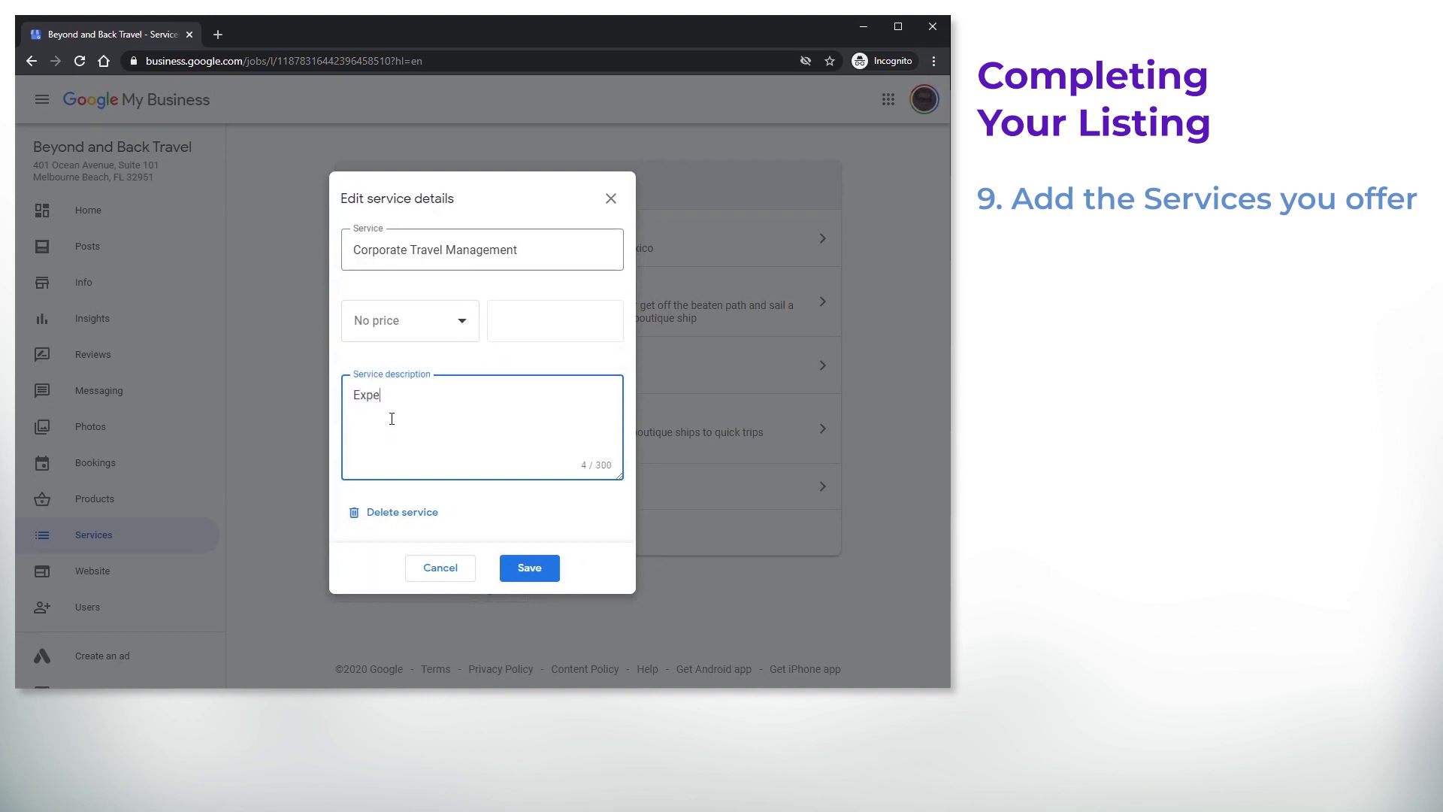
{"action": "type", "text": "rtly managed corporate travel programs for small and medium si"}
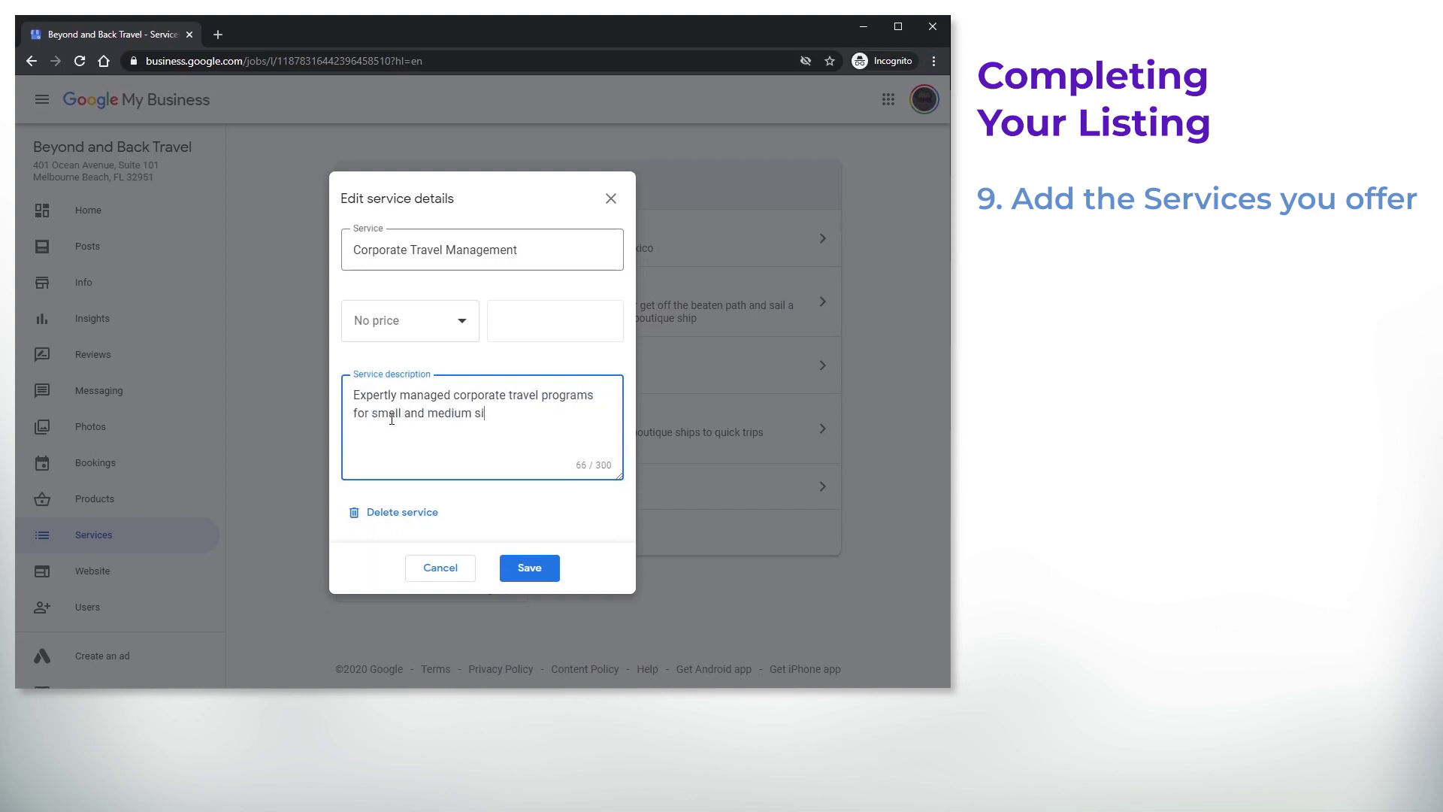
{"action": "type", "text": "zed businesses with a focus on travel"}
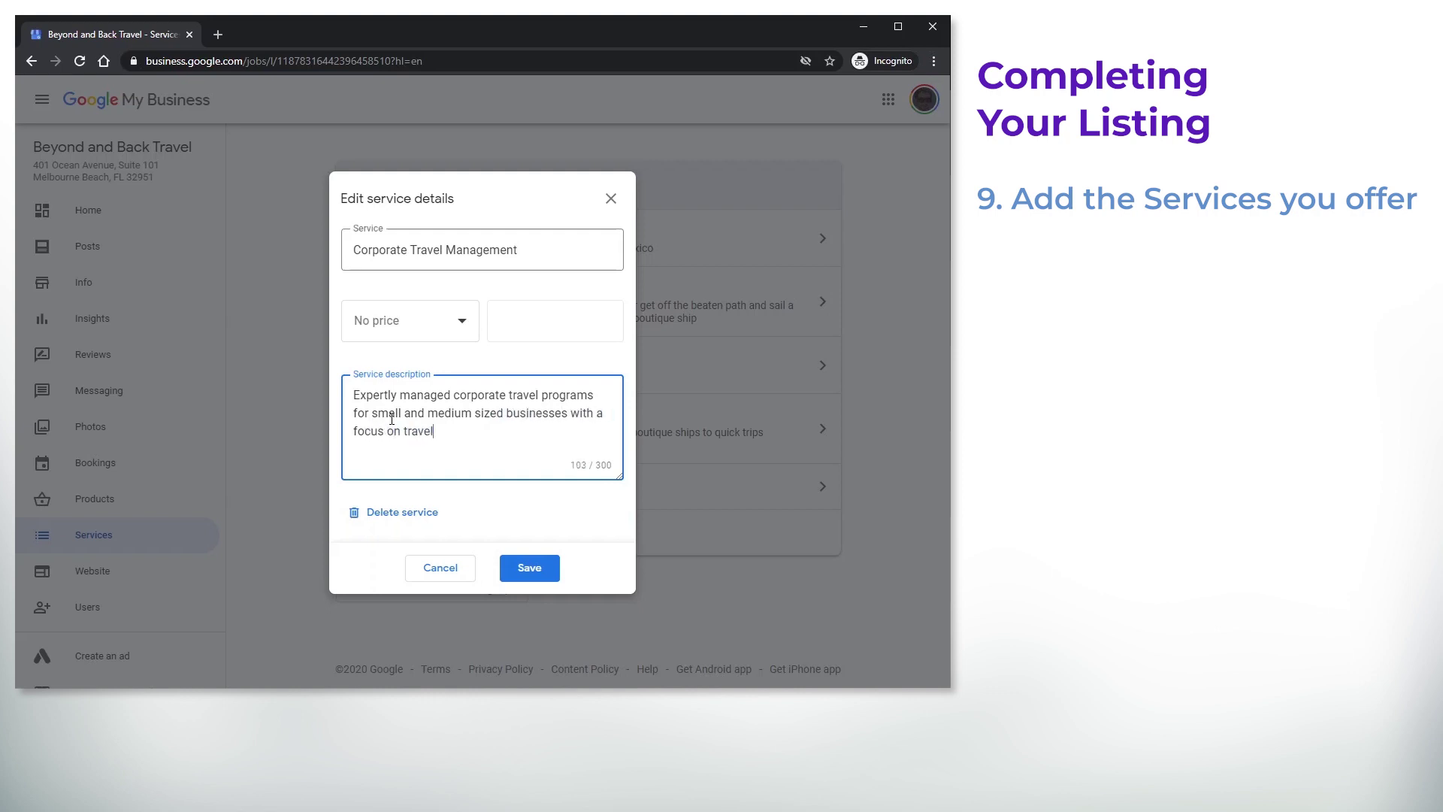
{"action": "type", "text": "er satisfaction and cost savings."}
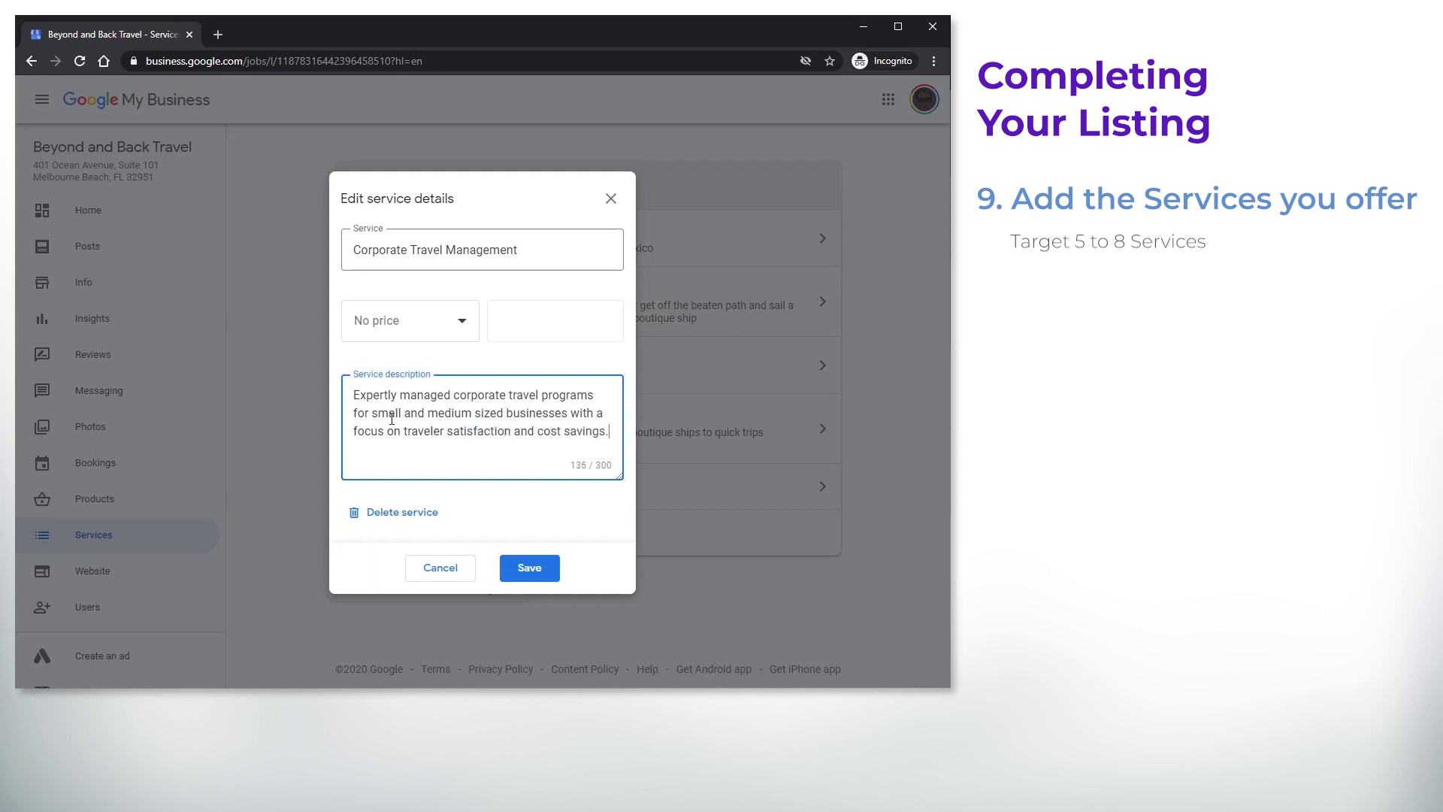
{"action": "left_click", "coordinate": [528, 570]}
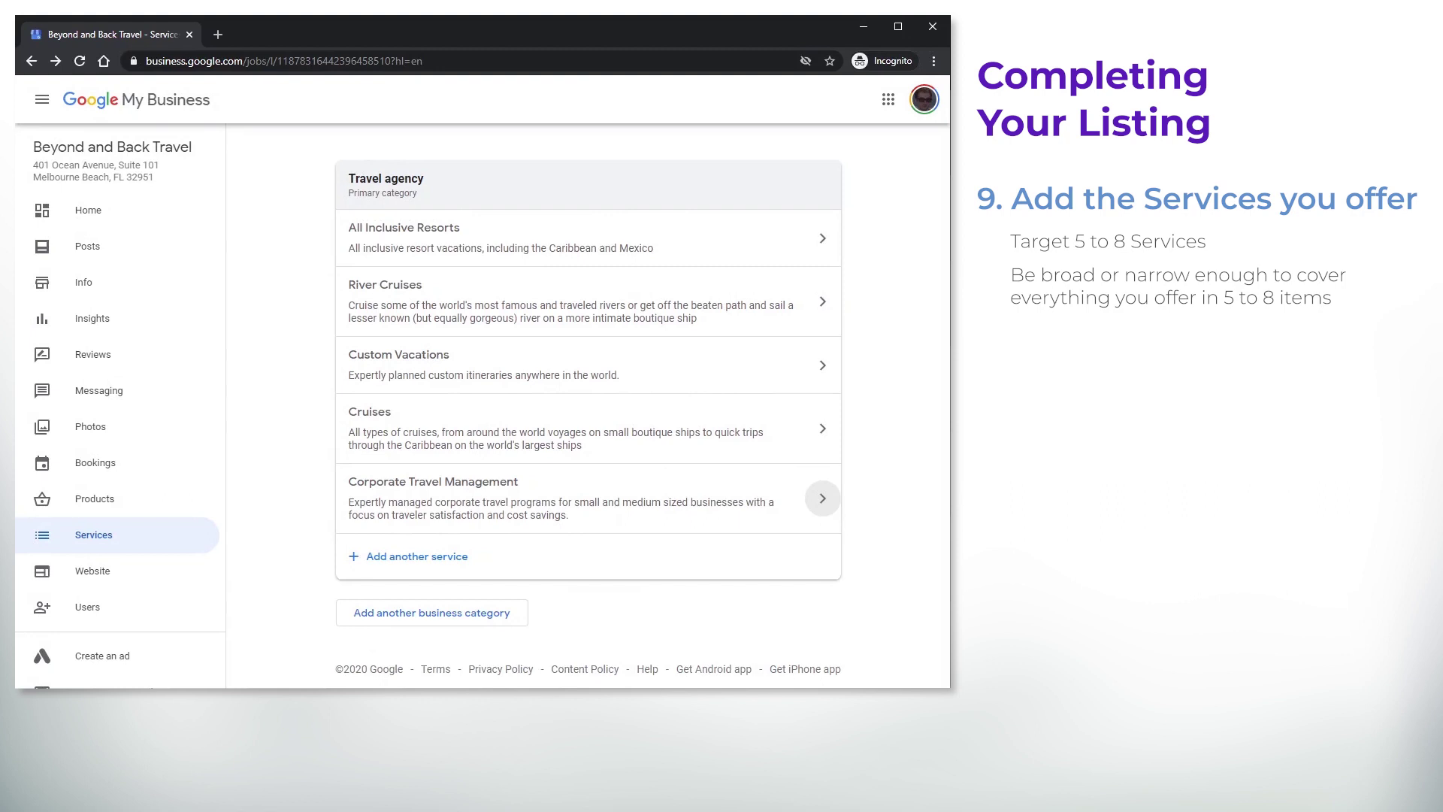
Review the Info page's Highlights attributes, such as Women-Led and Mask required, without changing them
{"action": "left_click", "coordinate": [89, 284]}
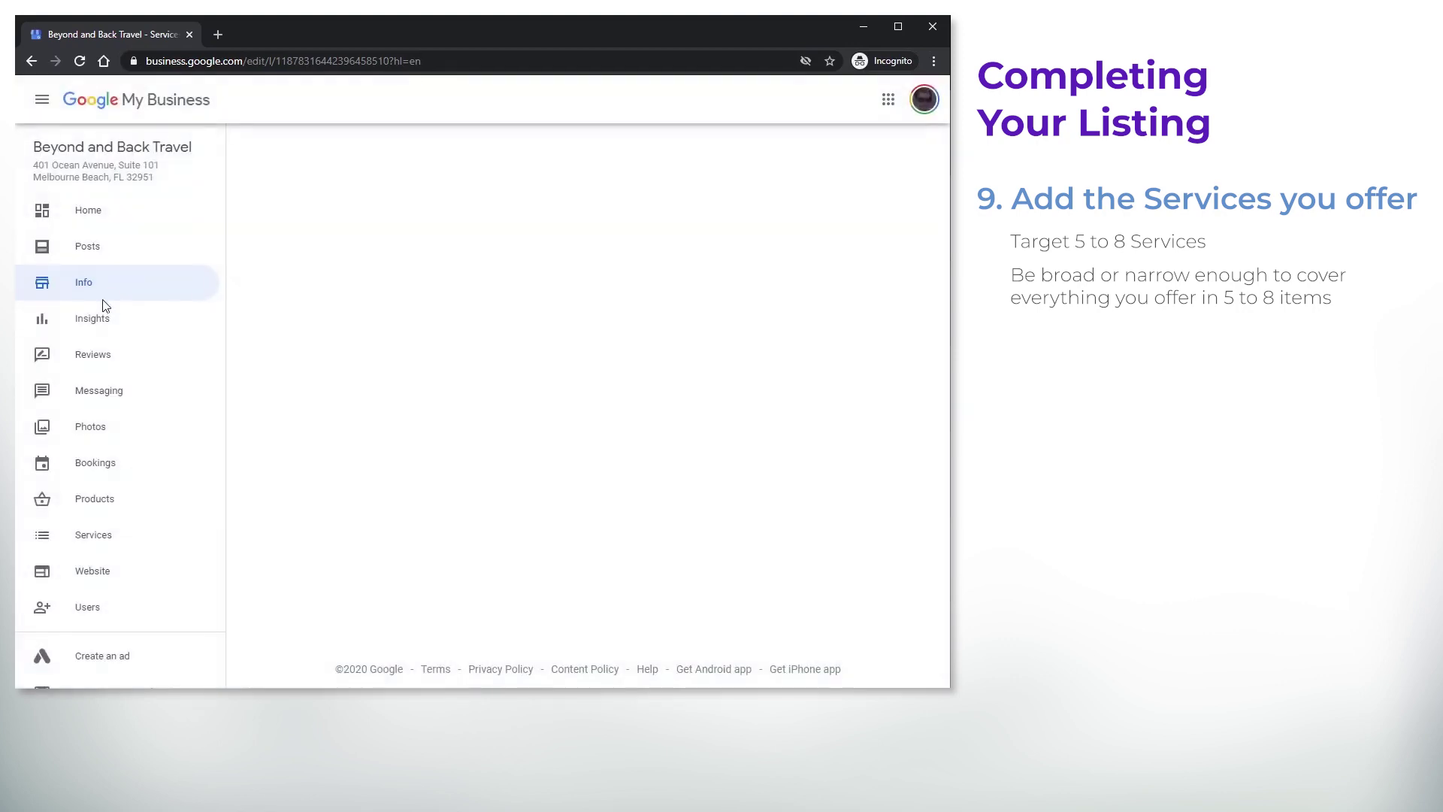
{"action": "left_click_drag", "start_coordinate": [941, 161], "coordinate": [922, 461]}
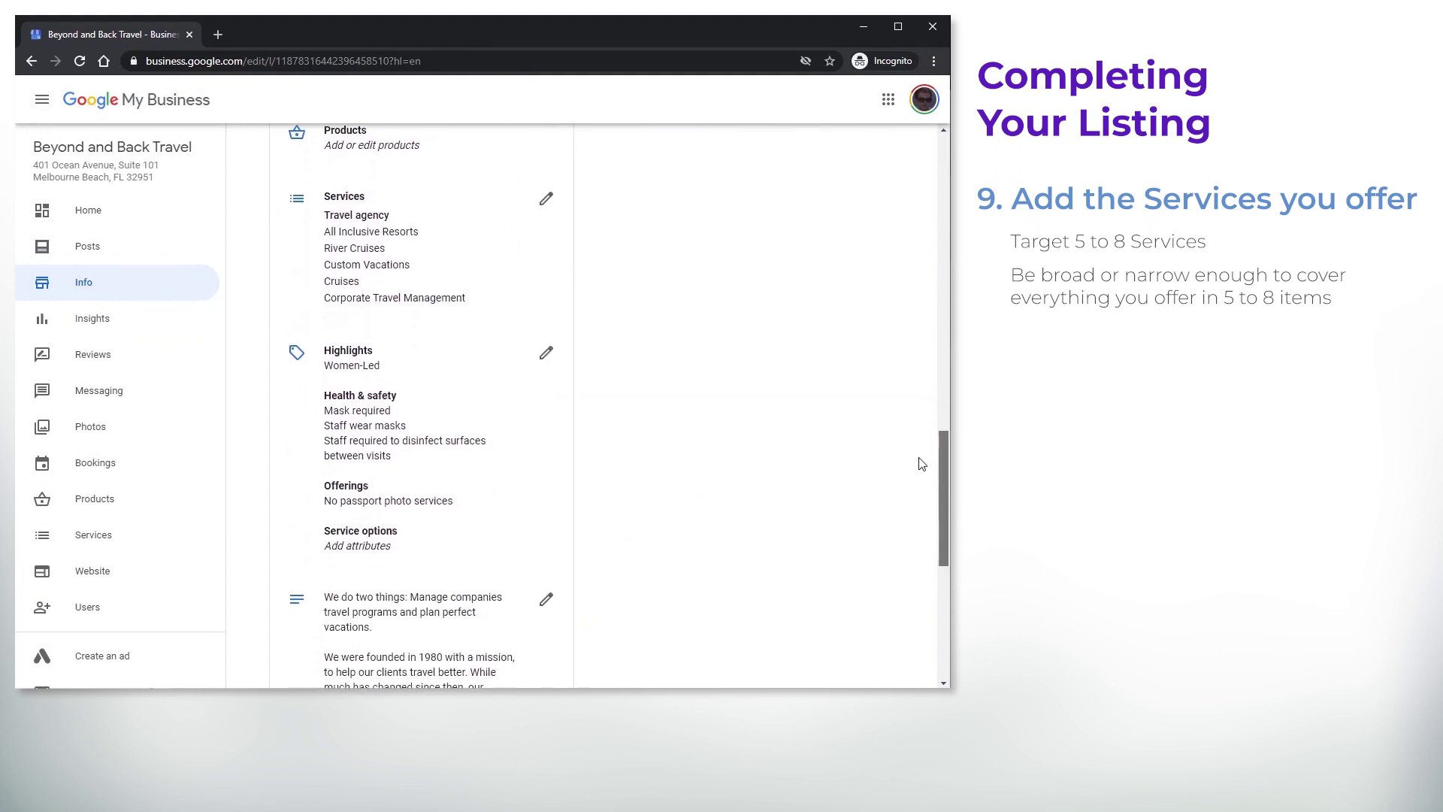
{"action": "left_click", "coordinate": [546, 354]}
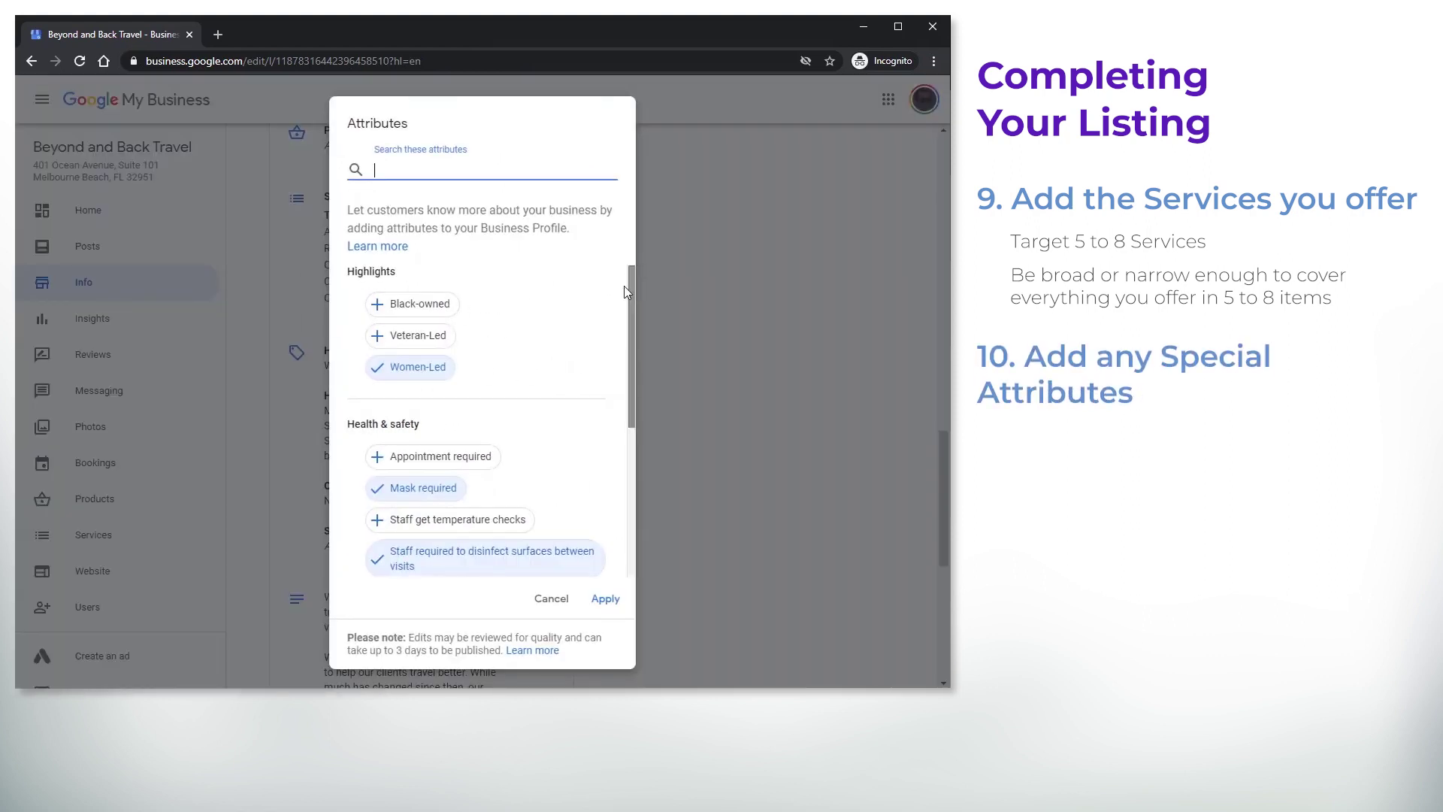
{"action": "mouse_move", "coordinate": [628, 286]}
{"action": "left_mouse_down"}
{"action": "mouse_move", "coordinate": [617, 334]}
{"action": "mouse_move", "coordinate": [628, 437]}
{"action": "left_mouse_up"}
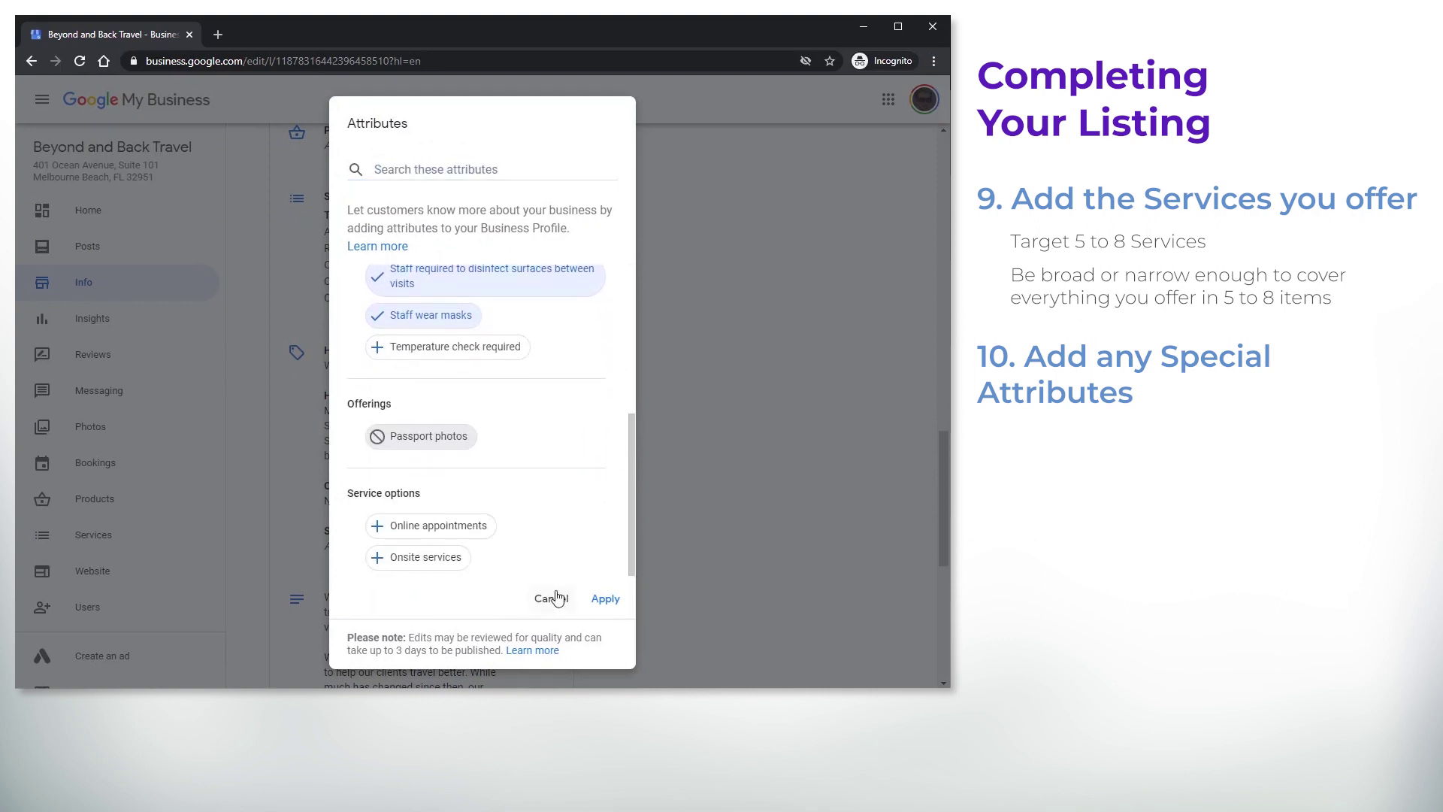
{"action": "left_click", "coordinate": [553, 599]}
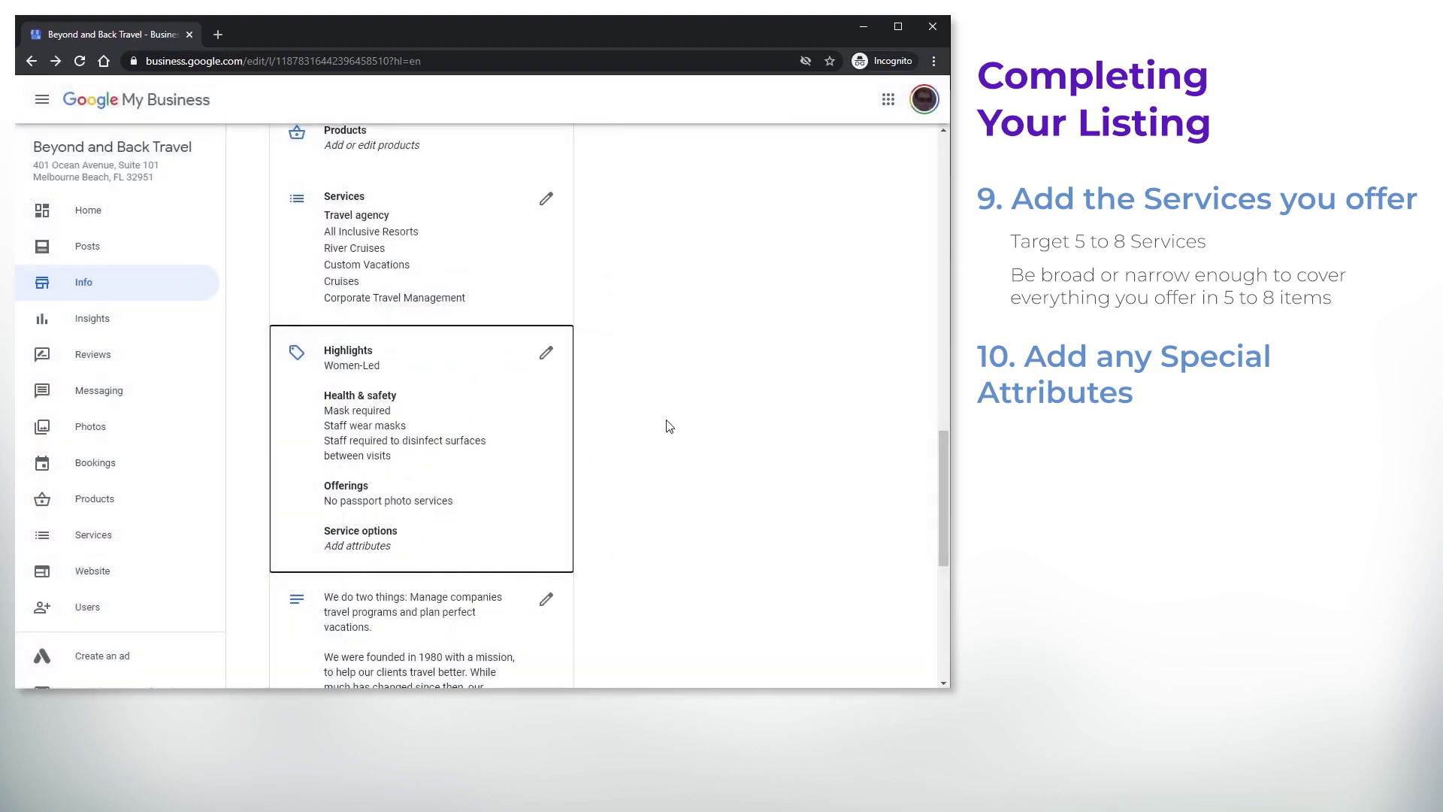
{"action": "scroll", "coordinate": [669, 423], "scroll_direction": "down", "scroll_amount": 4}
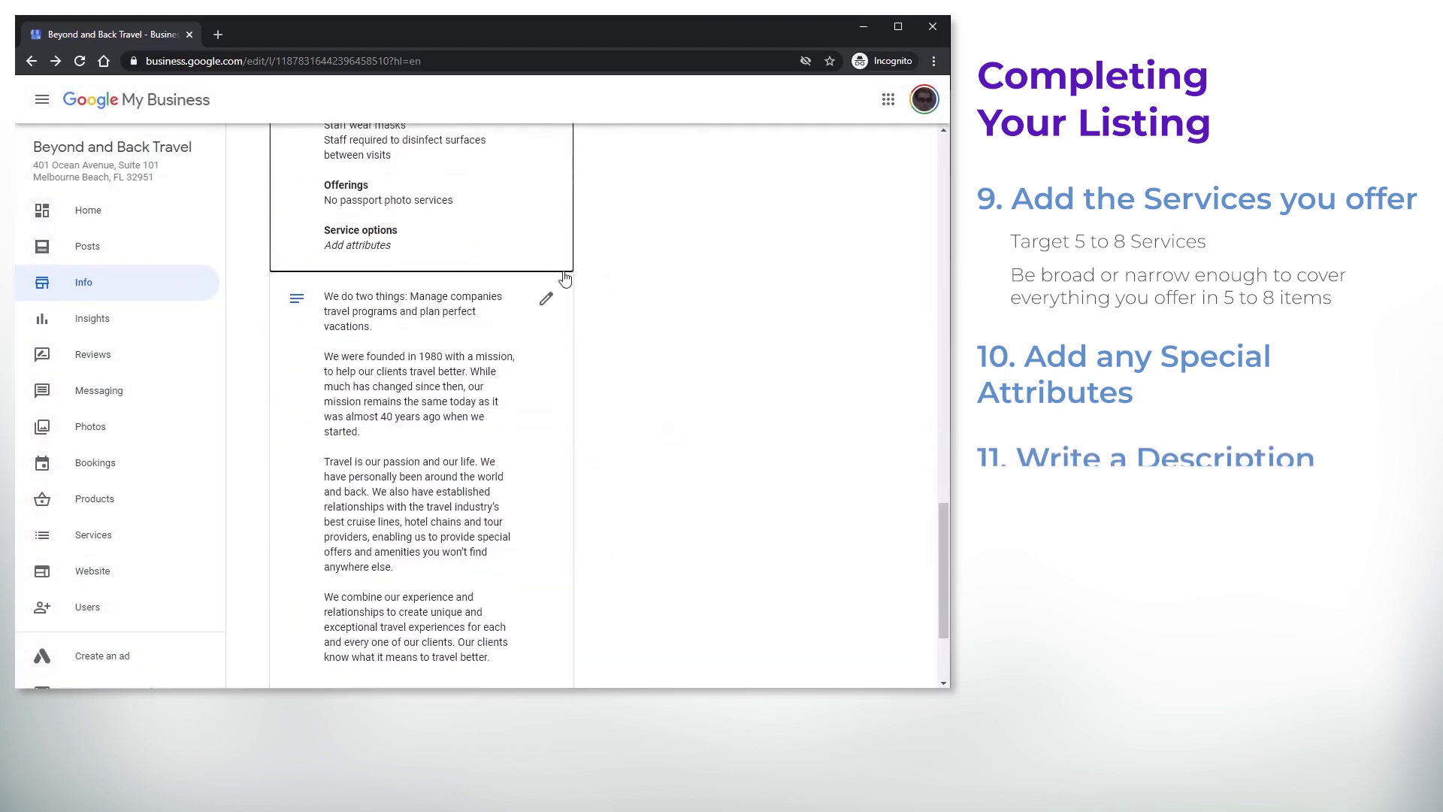
Review the 744/750-character business description and close it unchanged
{"action": "left_click", "coordinate": [547, 303]}
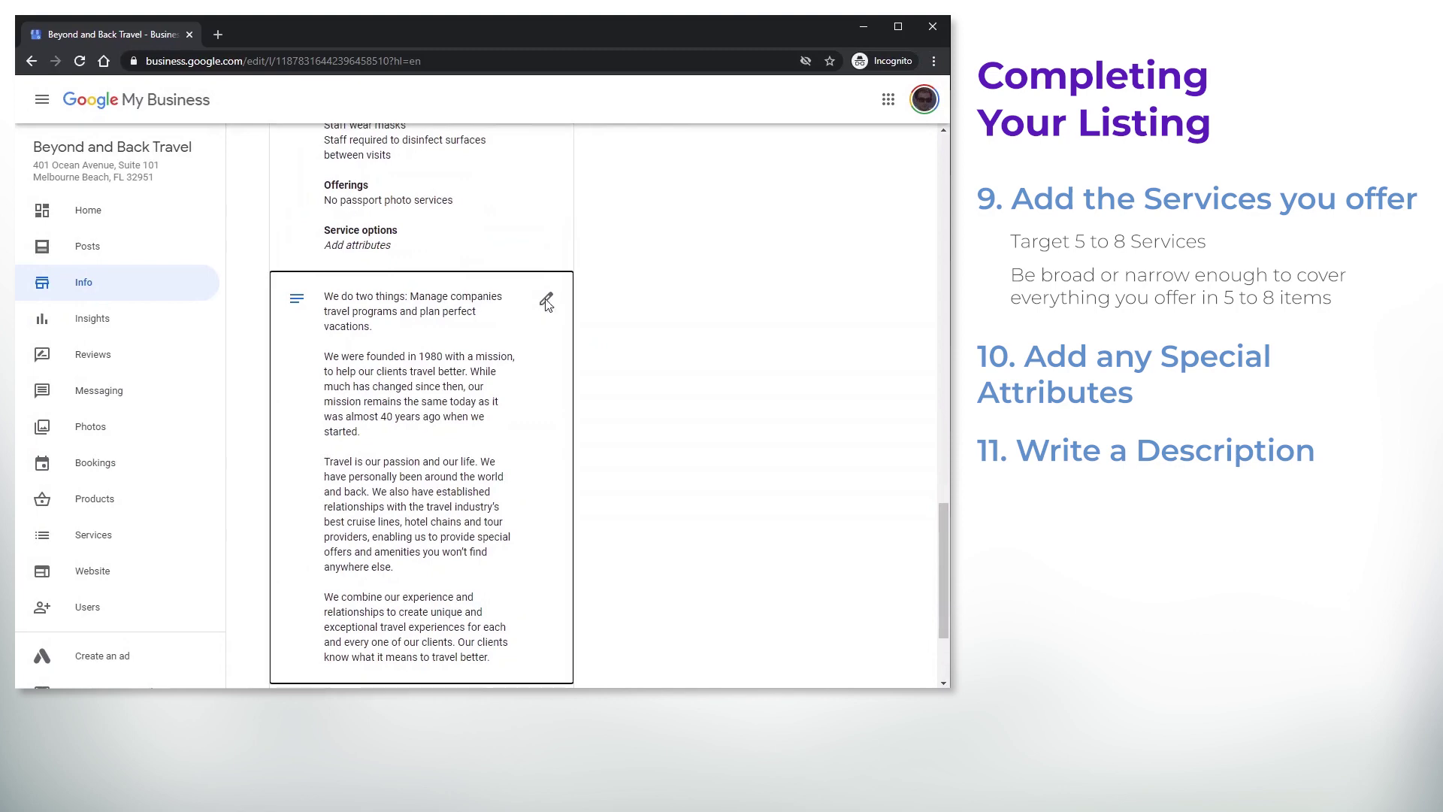
{"action": "left_click", "coordinate": [546, 302]}
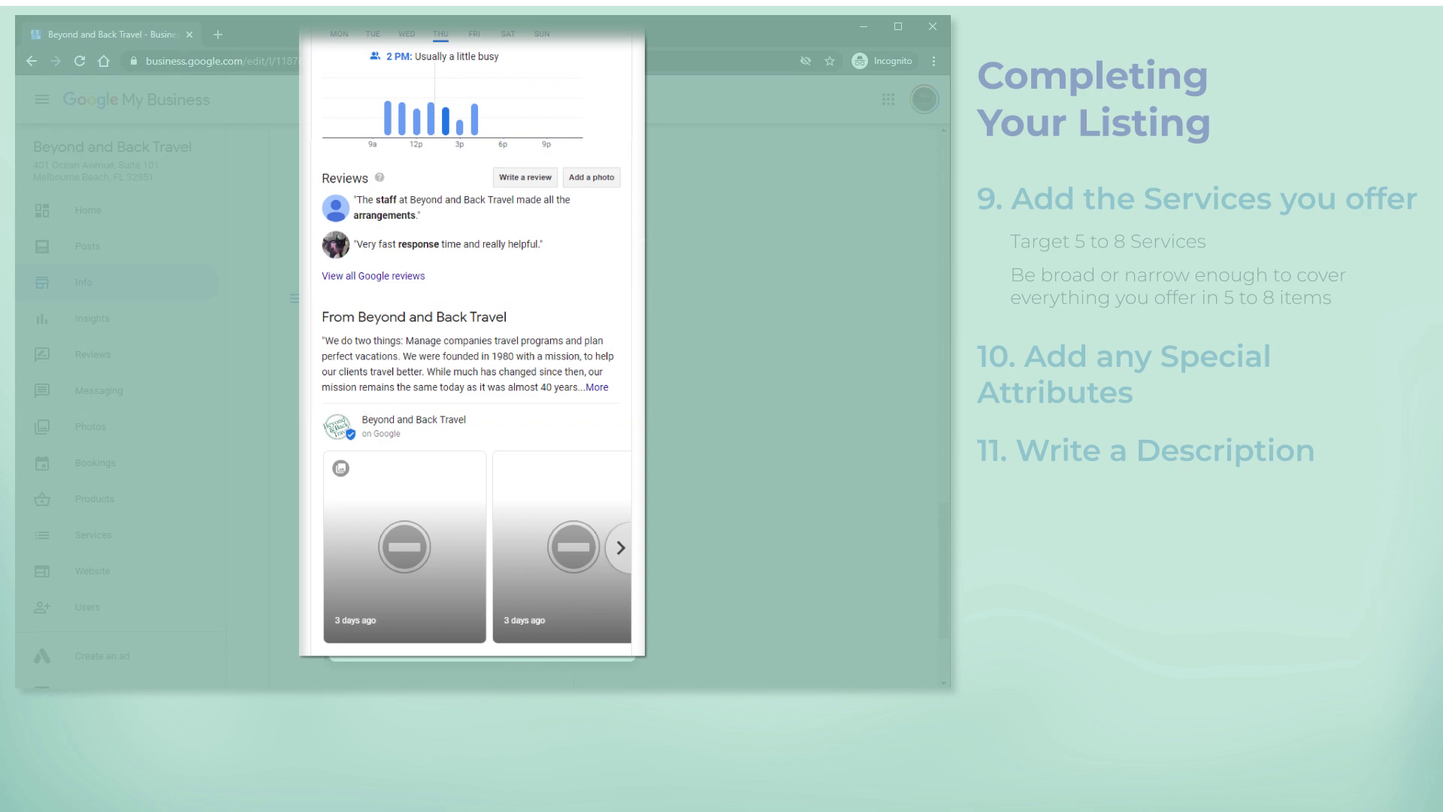
{"action": "scroll", "coordinate": [627, 268], "scroll_direction": "down", "scroll_amount": 2}
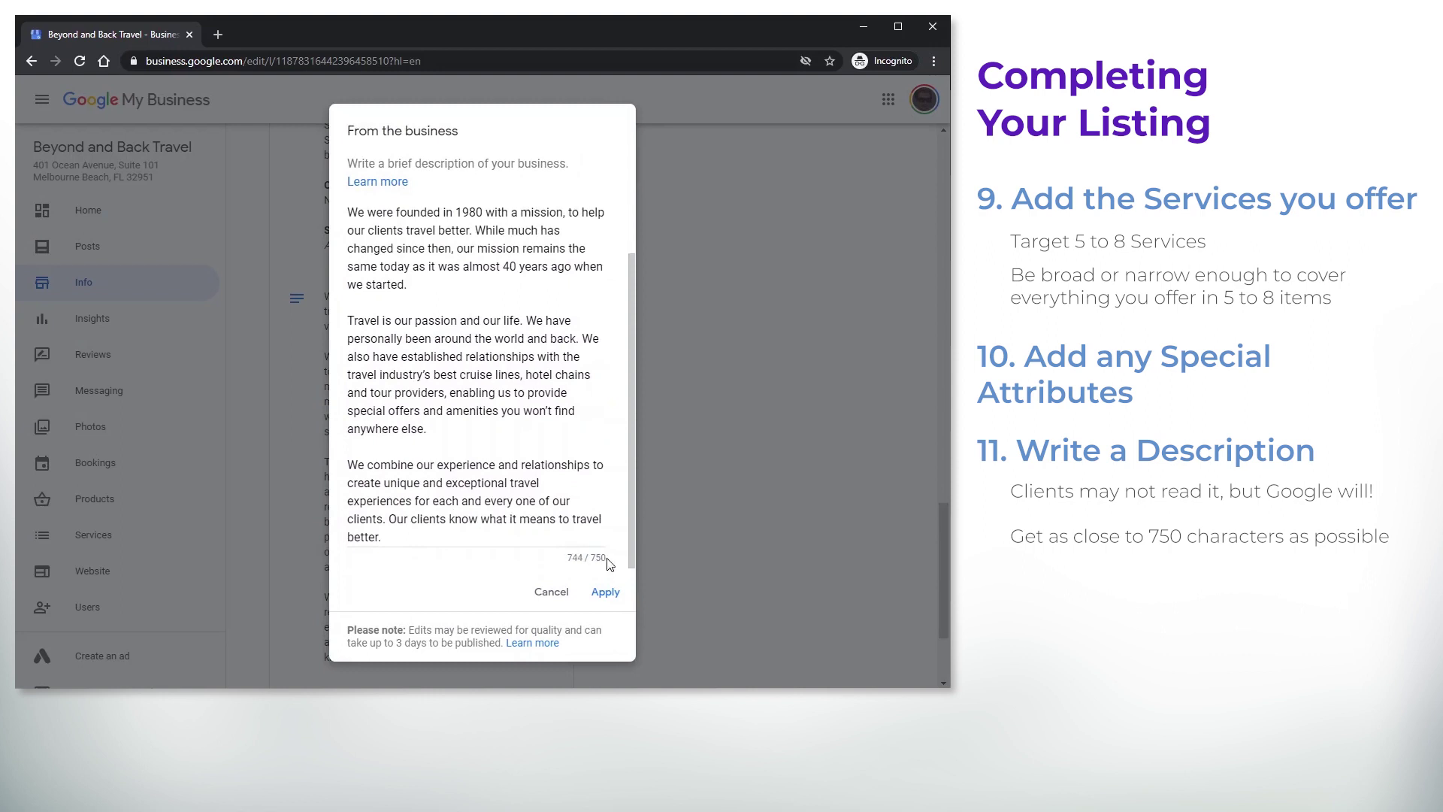
{"action": "left_click", "coordinate": [552, 593]}
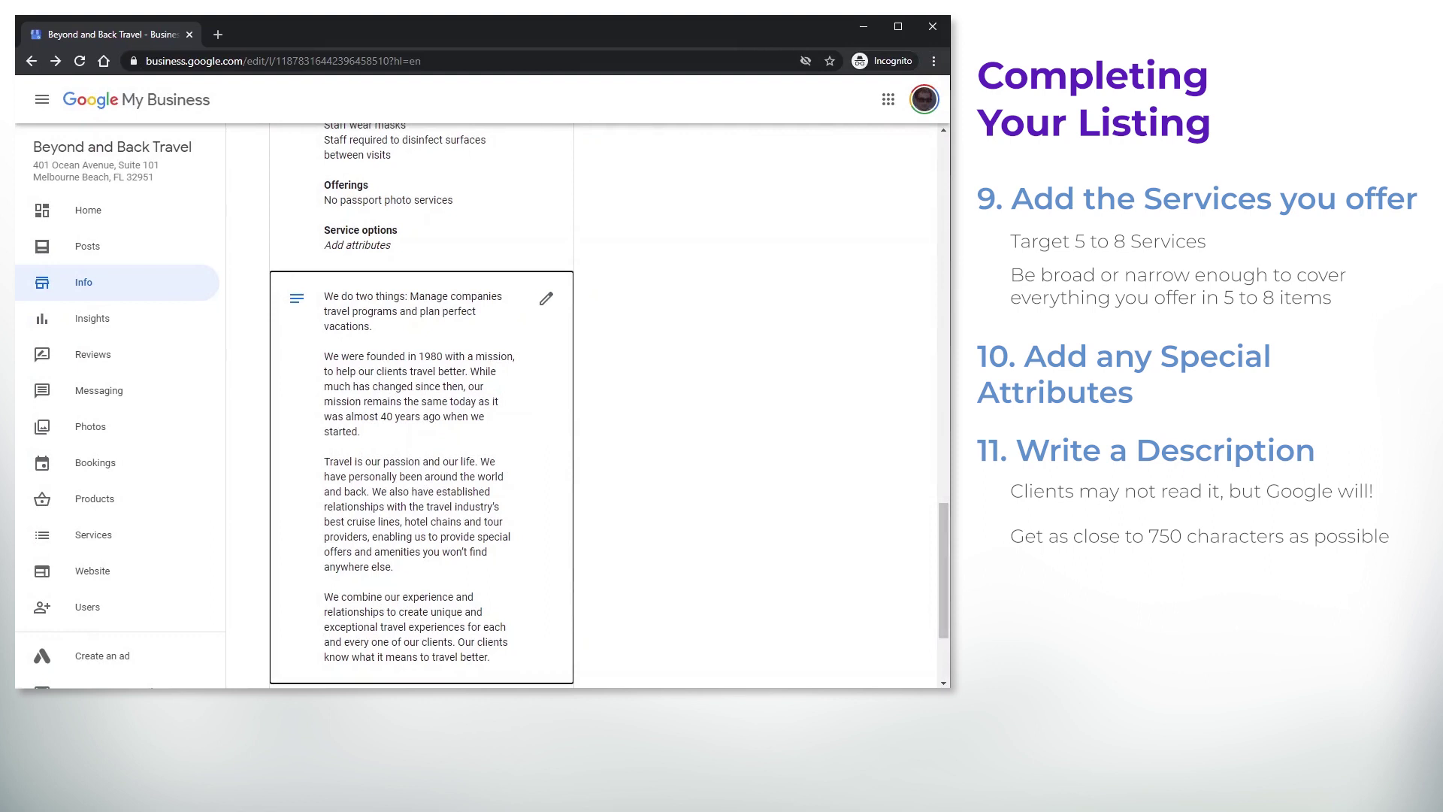
{"action": "left_click_drag", "start_coordinate": [945, 532], "coordinate": [940, 597]}
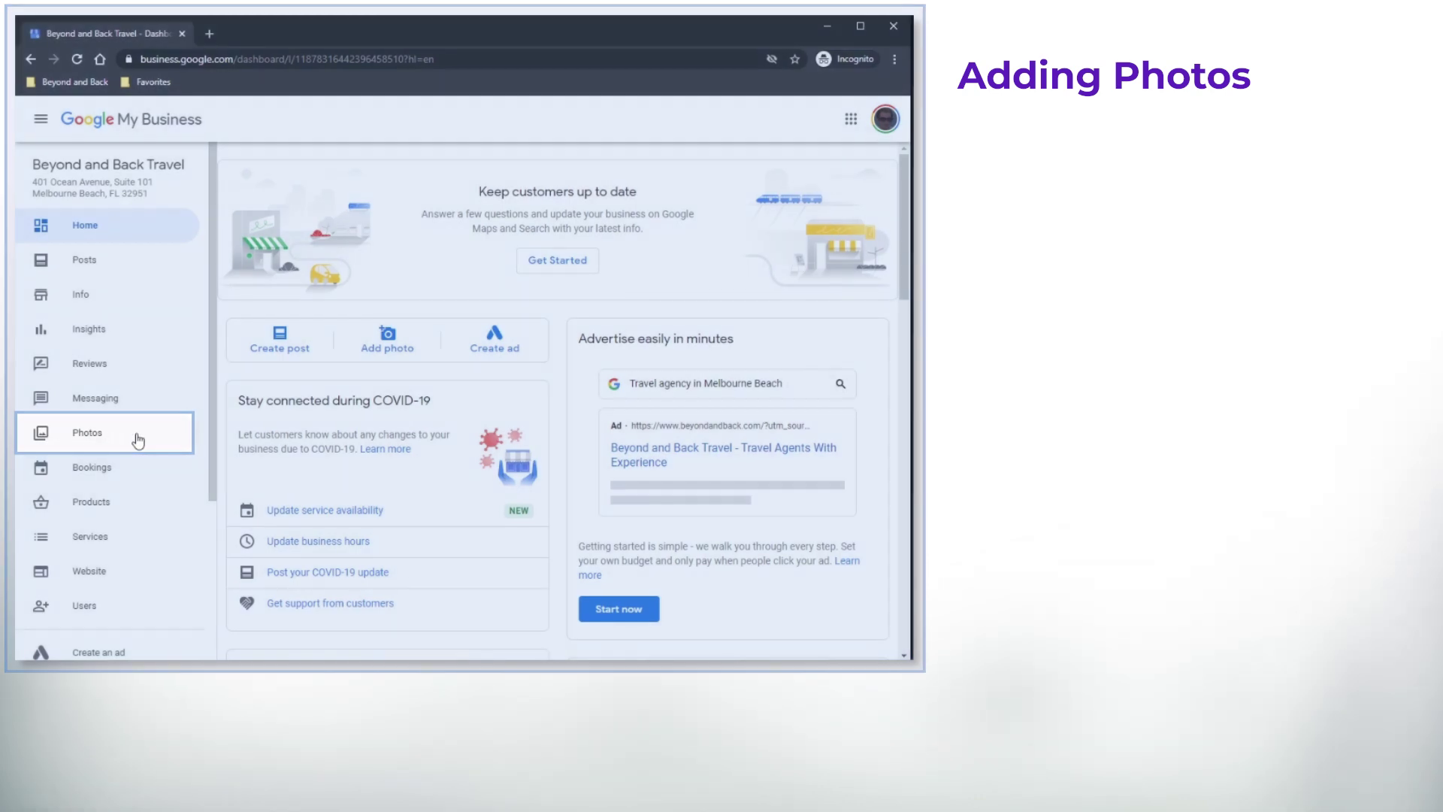
Show the Identity tab on the Photos page, with the logo and empty cover slot
{"action": "left_click", "coordinate": [138, 439]}
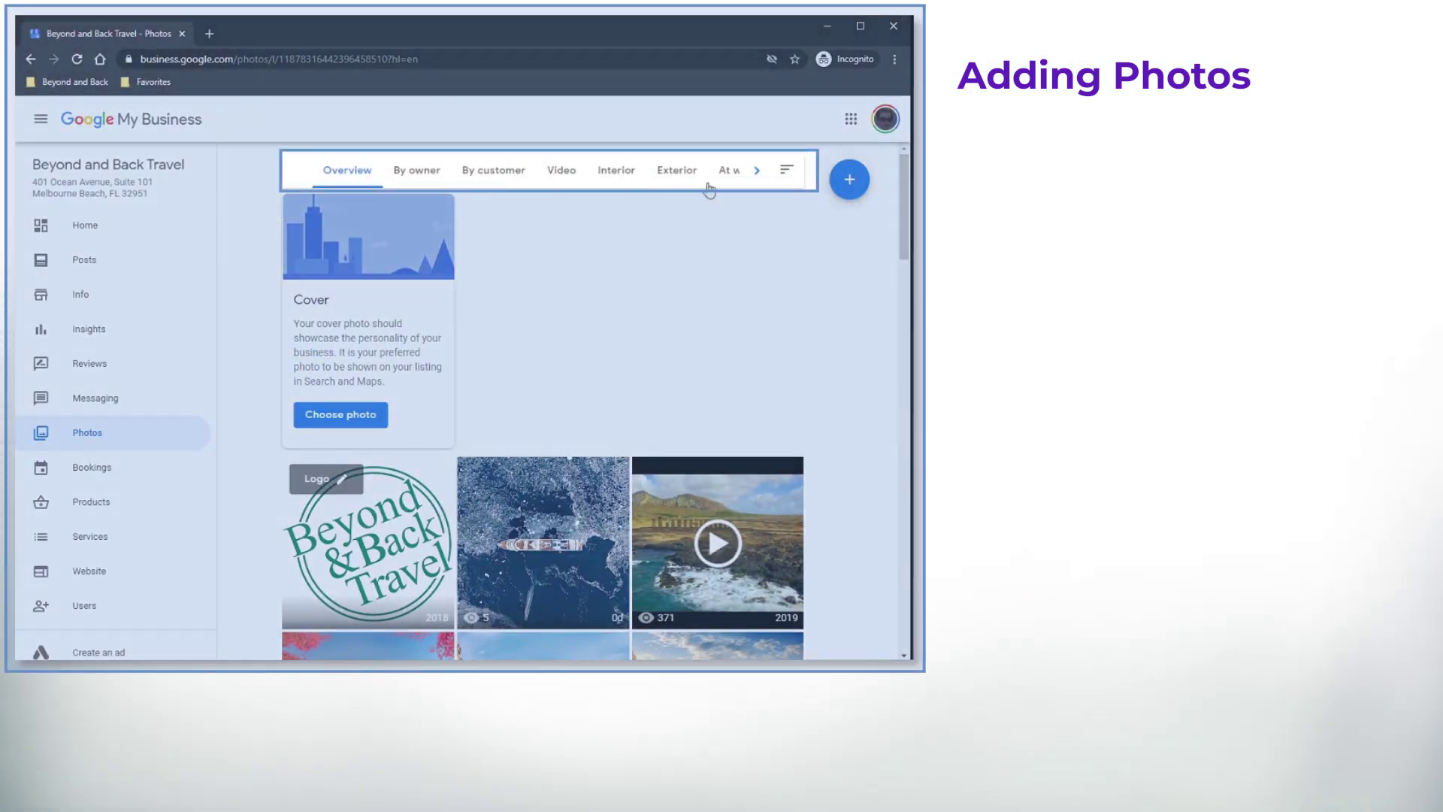
{"action": "left_click", "coordinate": [757, 174]}
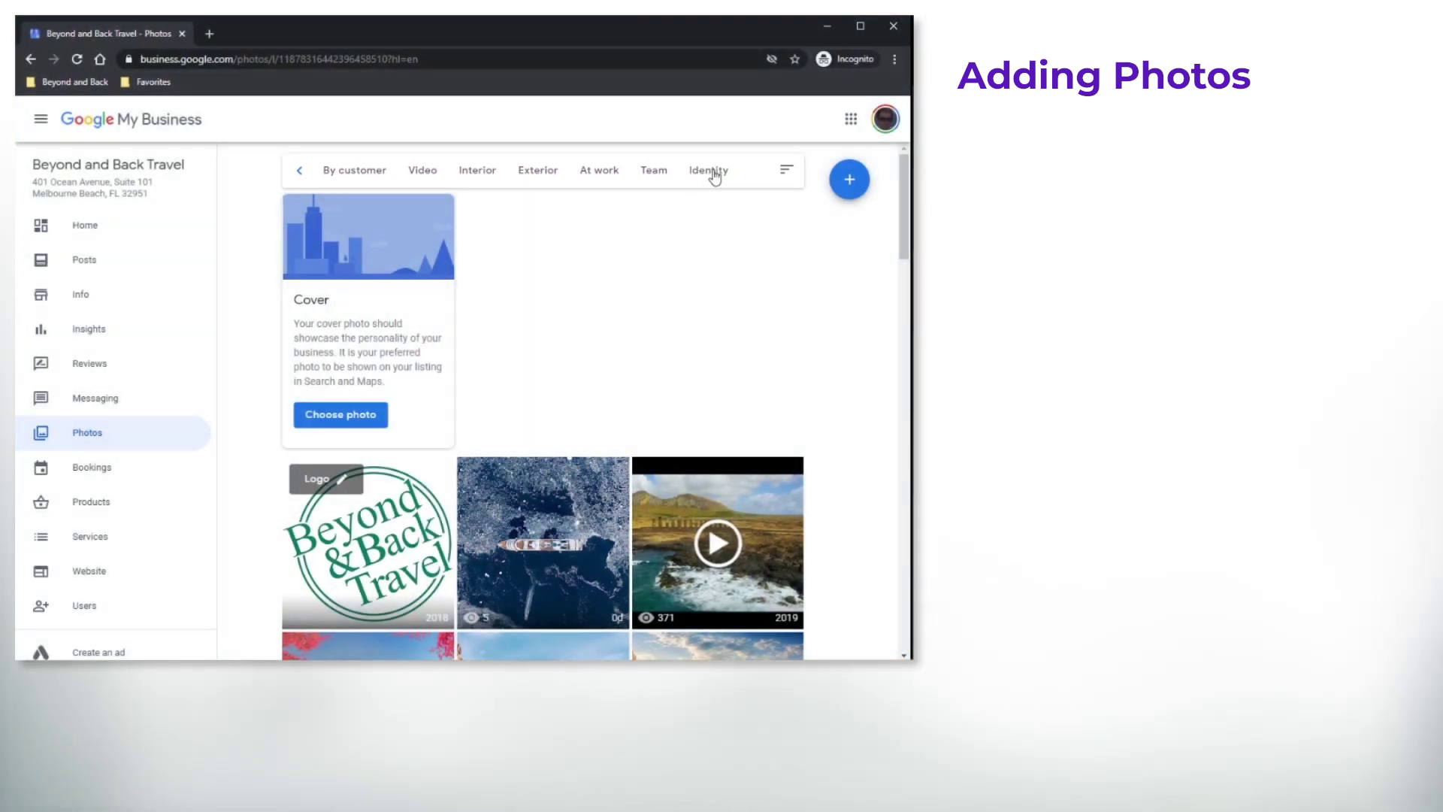
{"action": "left_click", "coordinate": [712, 173]}
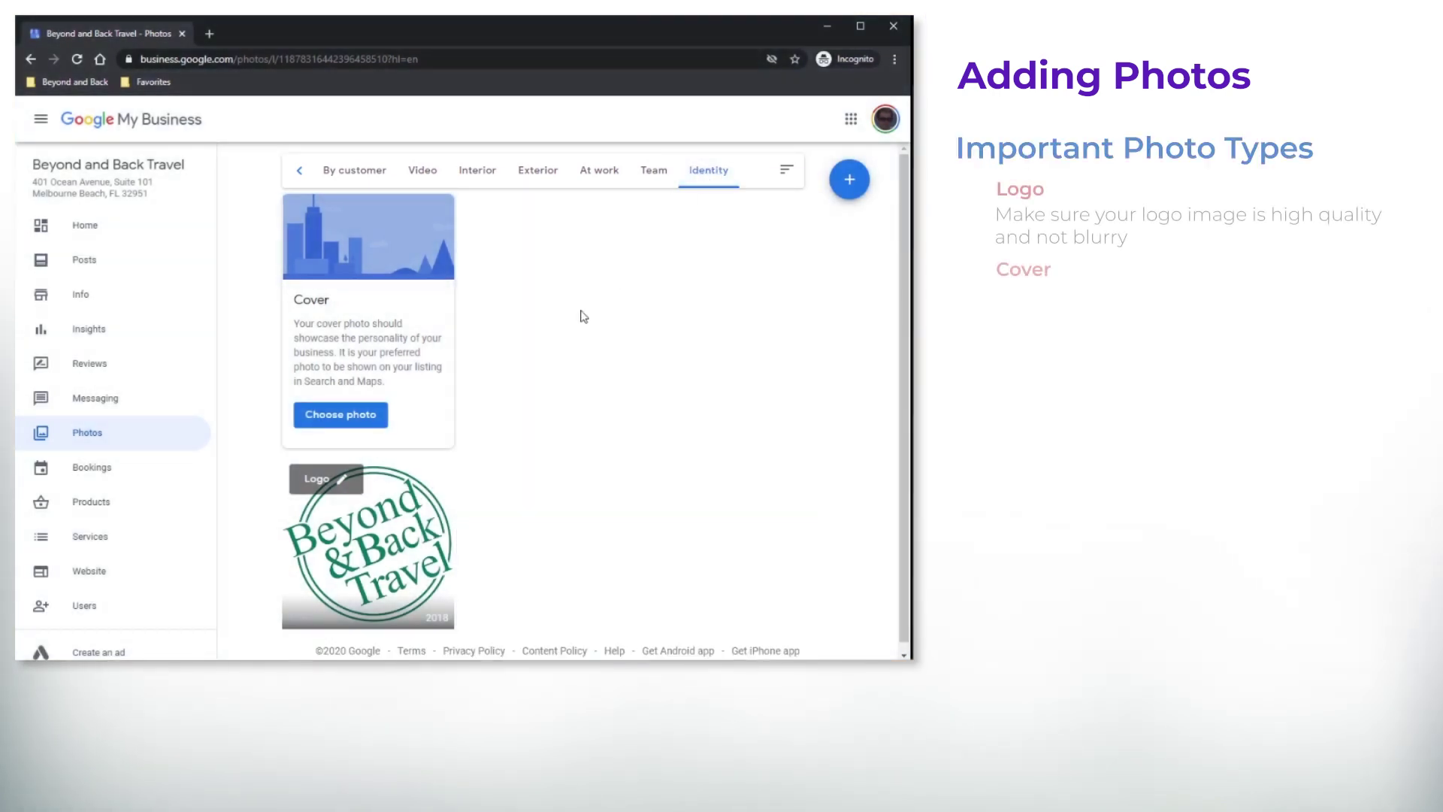
{"action": "scroll", "coordinate": [901, 273], "scroll_direction": "down", "scroll_amount": 1}
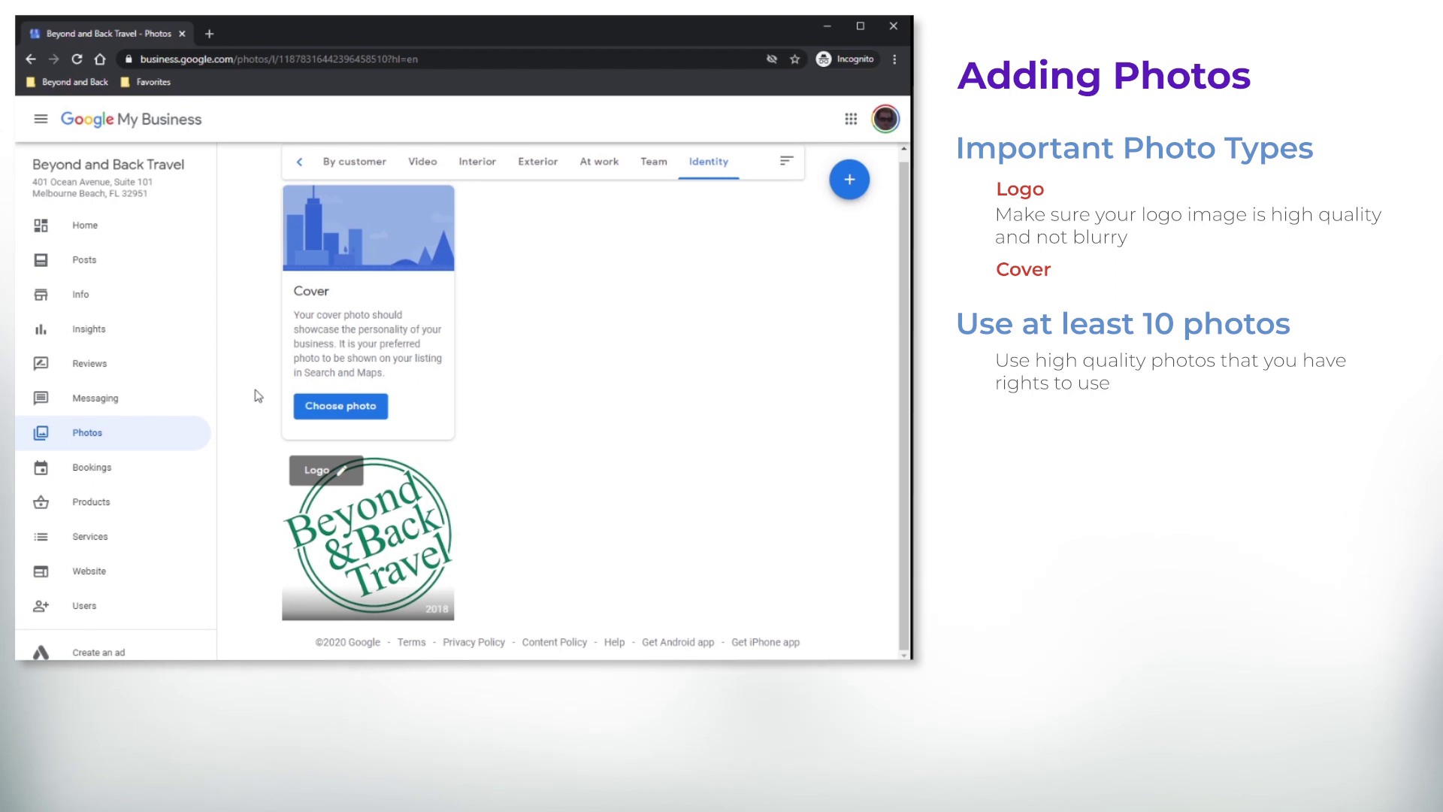
Upload Cover Photo.png from the computer as the cover, then show the photos Overview
{"action": "left_click", "coordinate": [308, 412]}
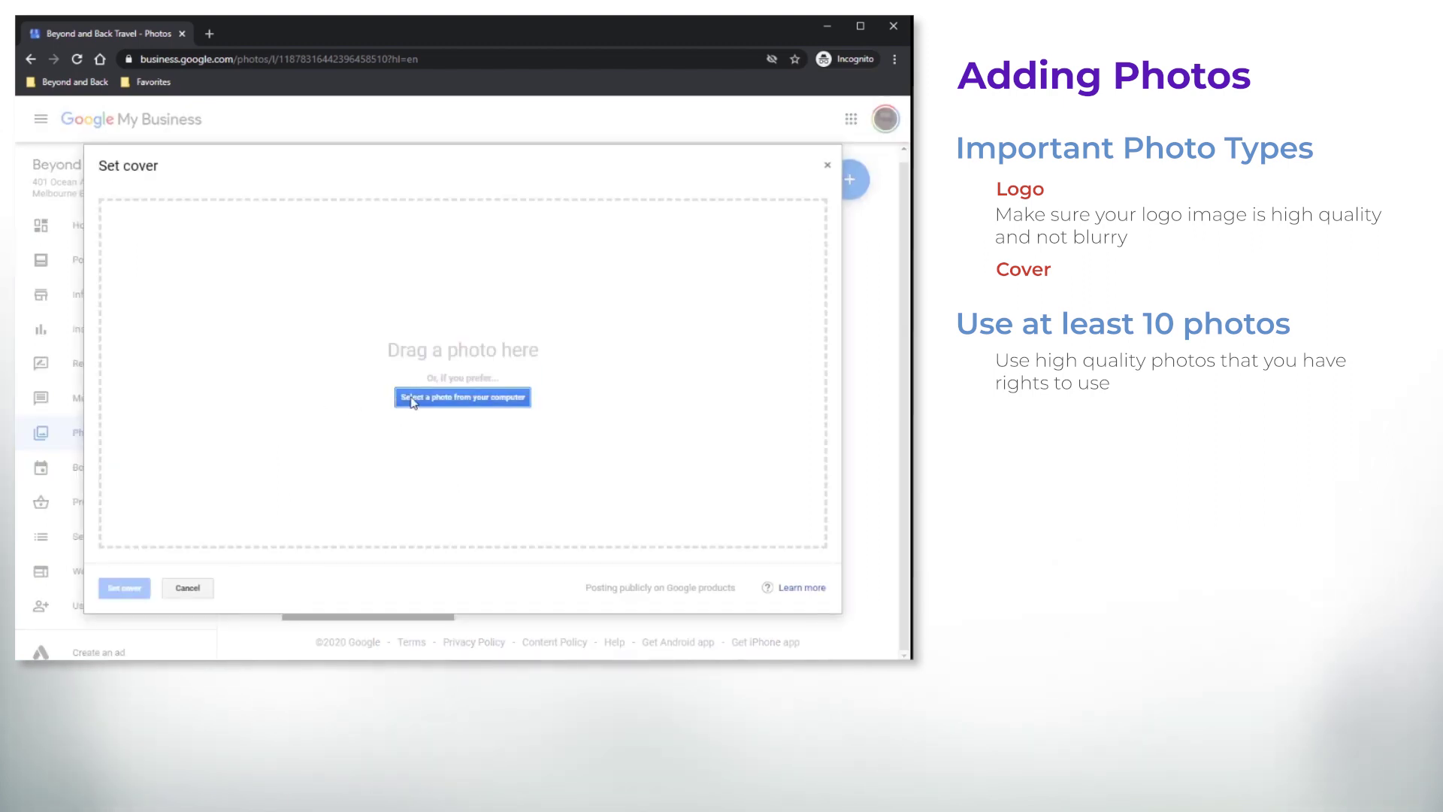
{"action": "left_click", "coordinate": [407, 401]}
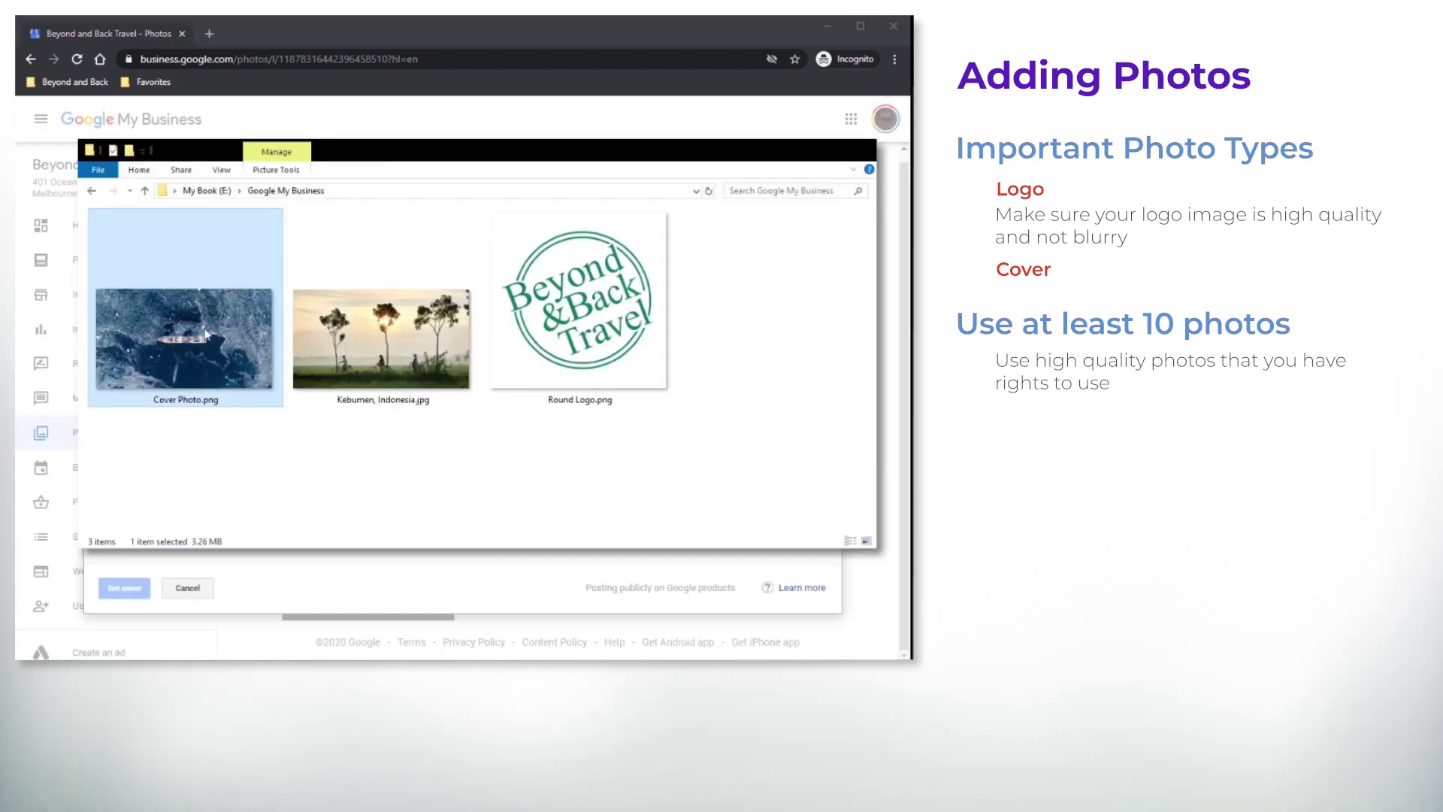
{"action": "double_click", "coordinate": [206, 334]}
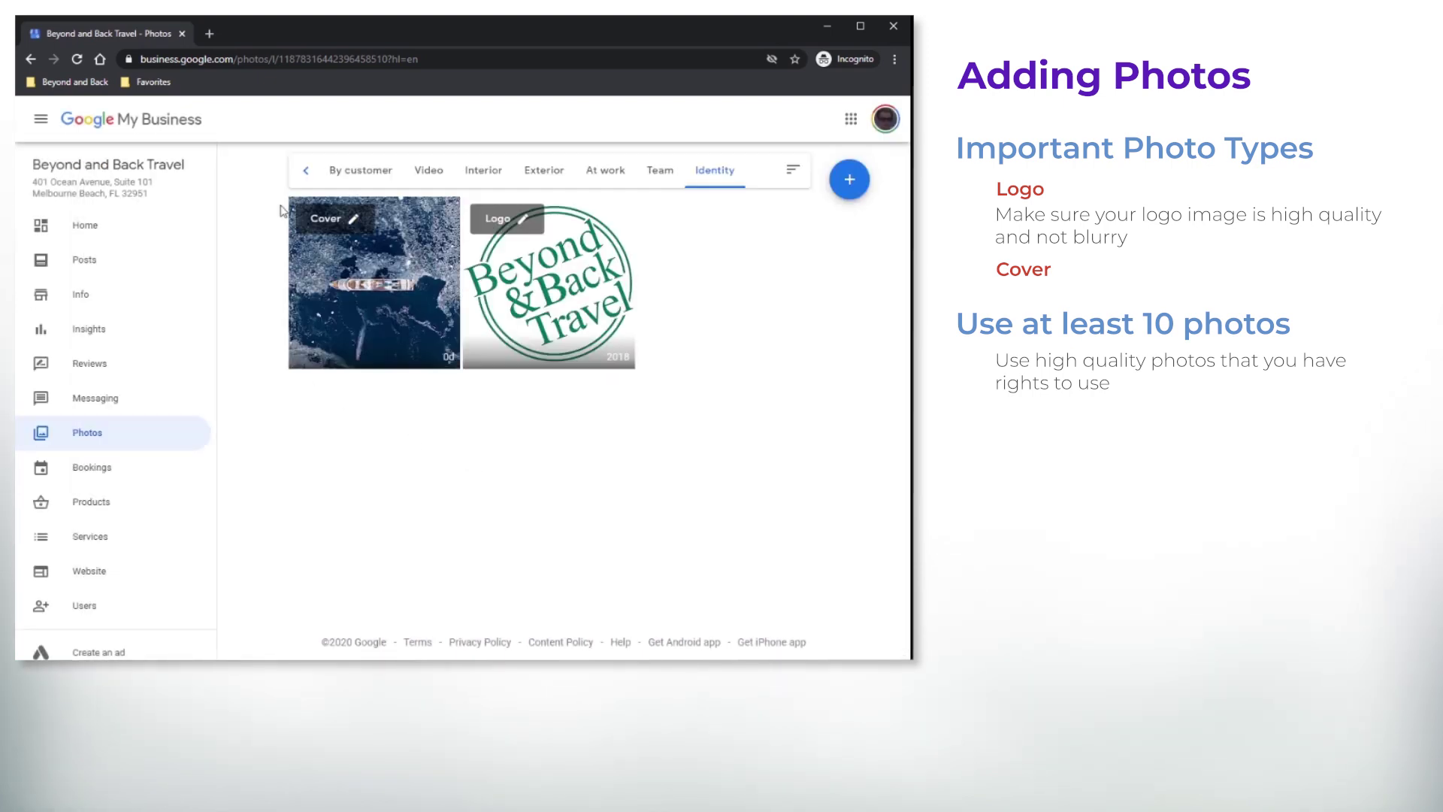
{"action": "left_click", "coordinate": [308, 176]}
{"action": "left_click", "coordinate": [308, 179]}
{"action": "left_click", "coordinate": [339, 178]}
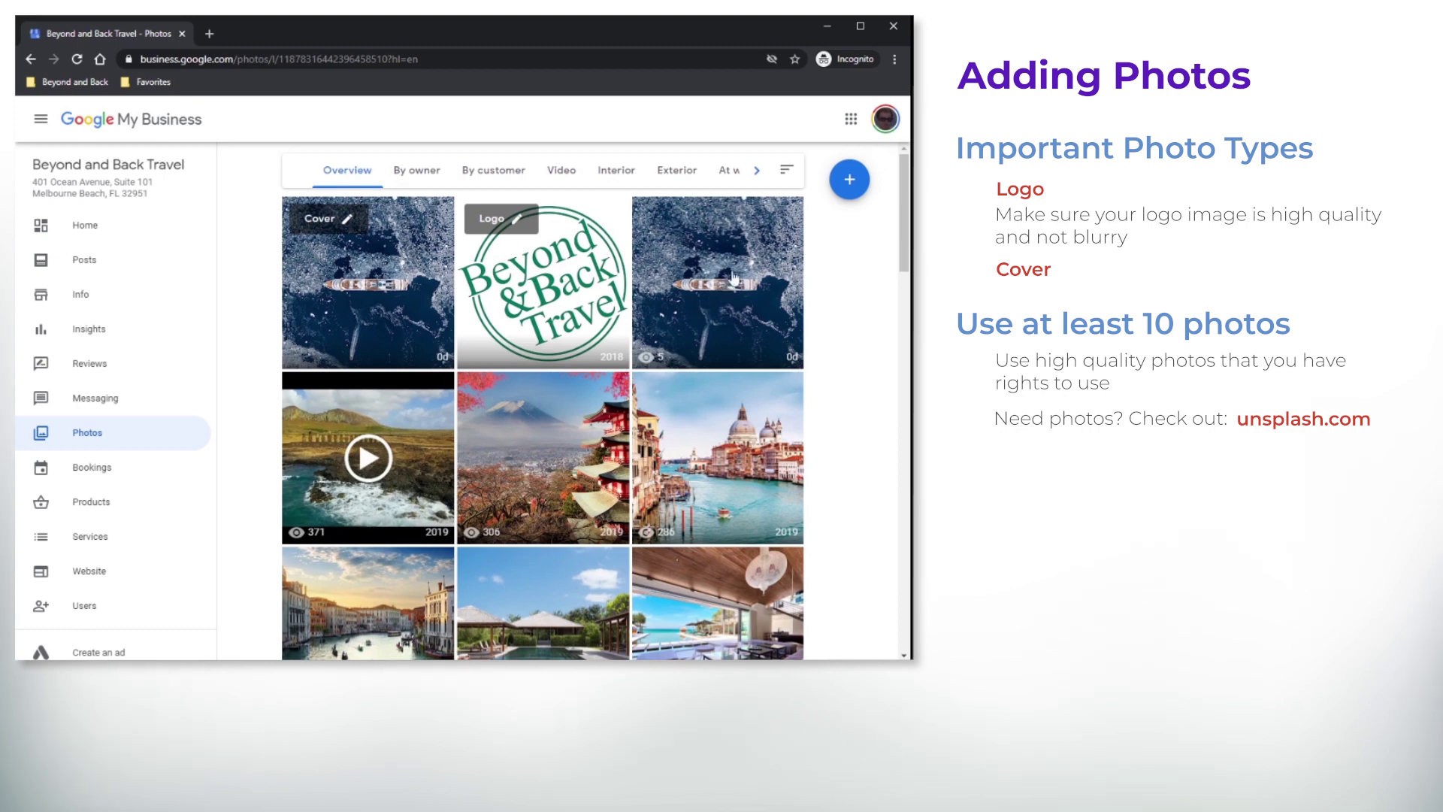
Upload Kebumen, Indonesia.jpg from the computer as a new listing photo
{"action": "left_click", "coordinate": [850, 181]}
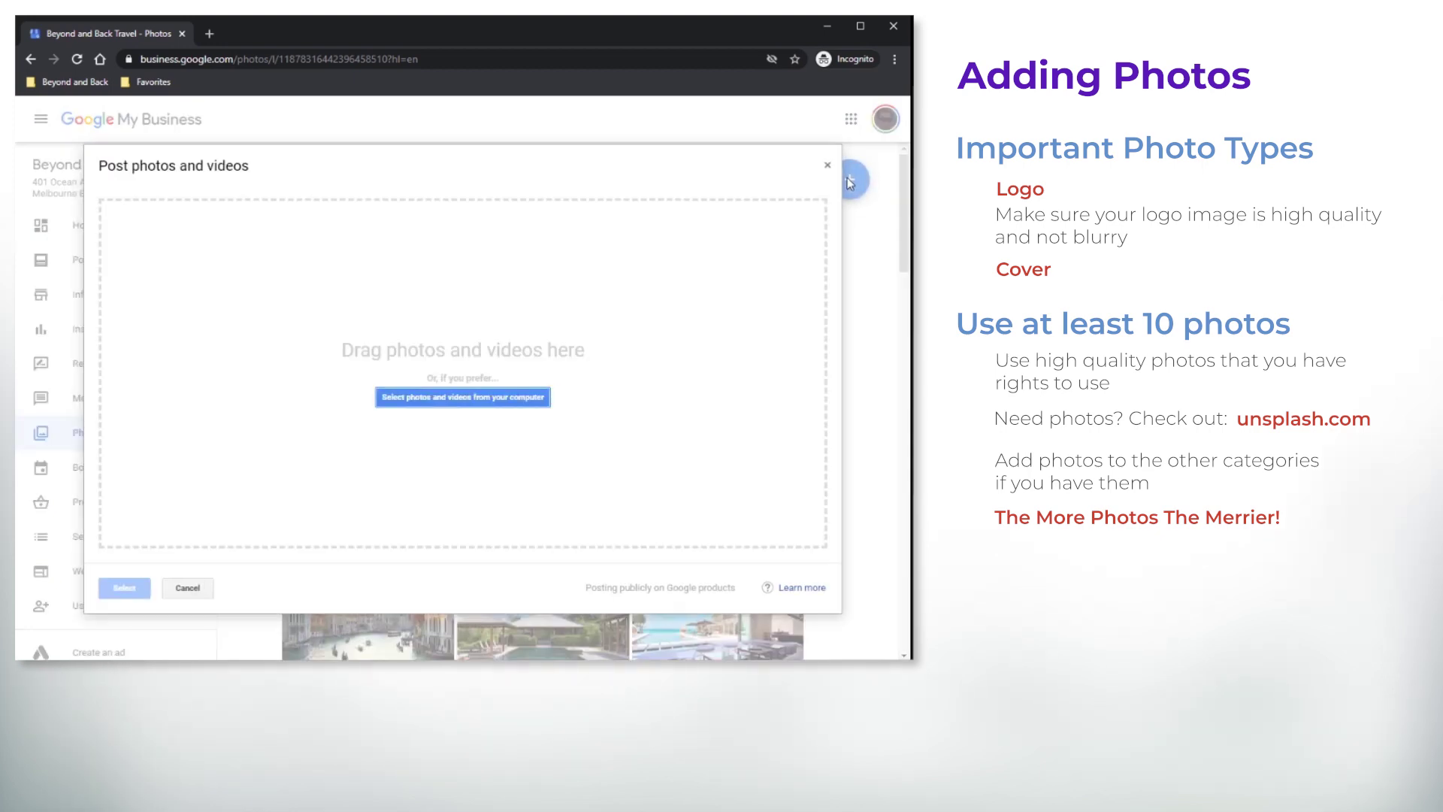
{"action": "left_click", "coordinate": [427, 402]}
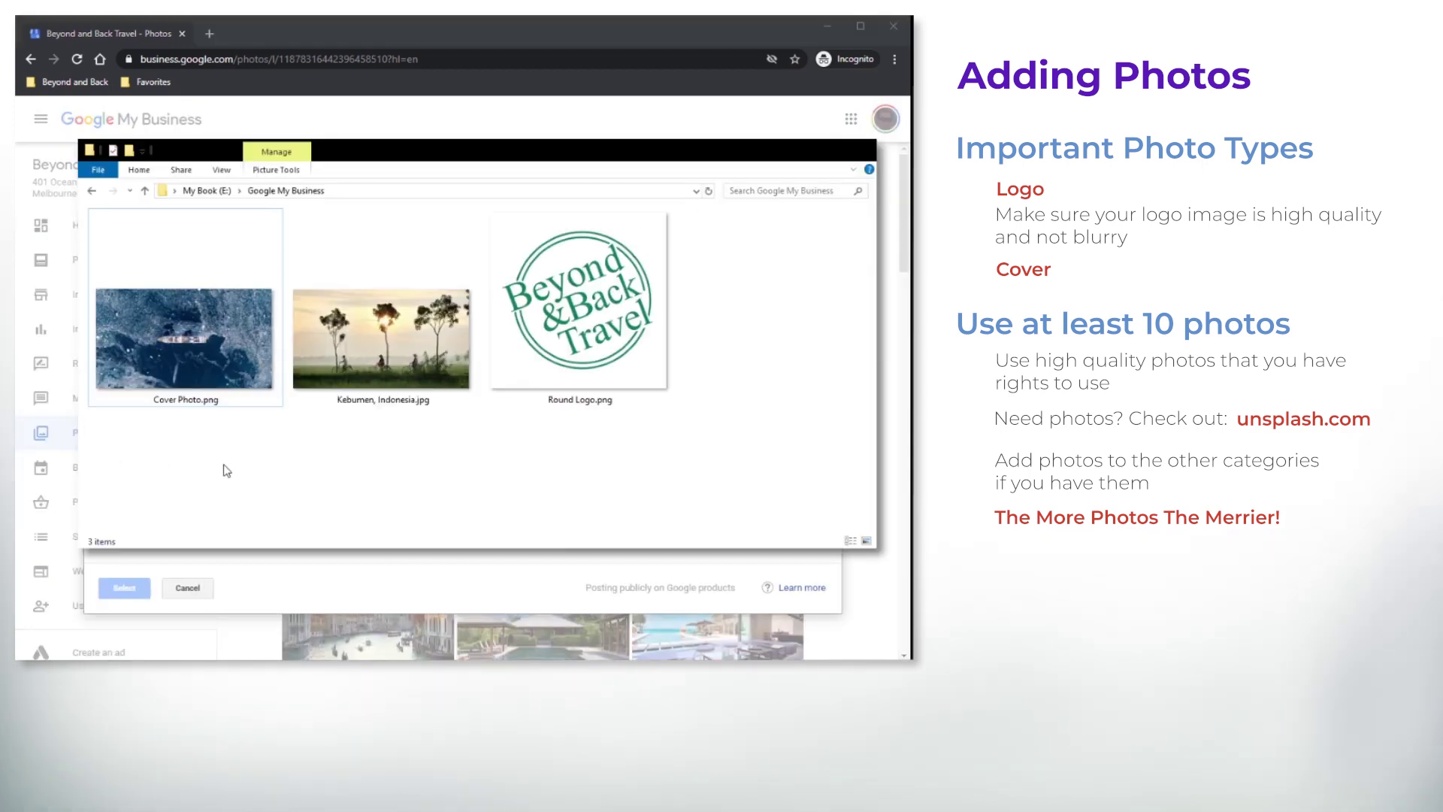
{"action": "left_click", "coordinate": [325, 352]}
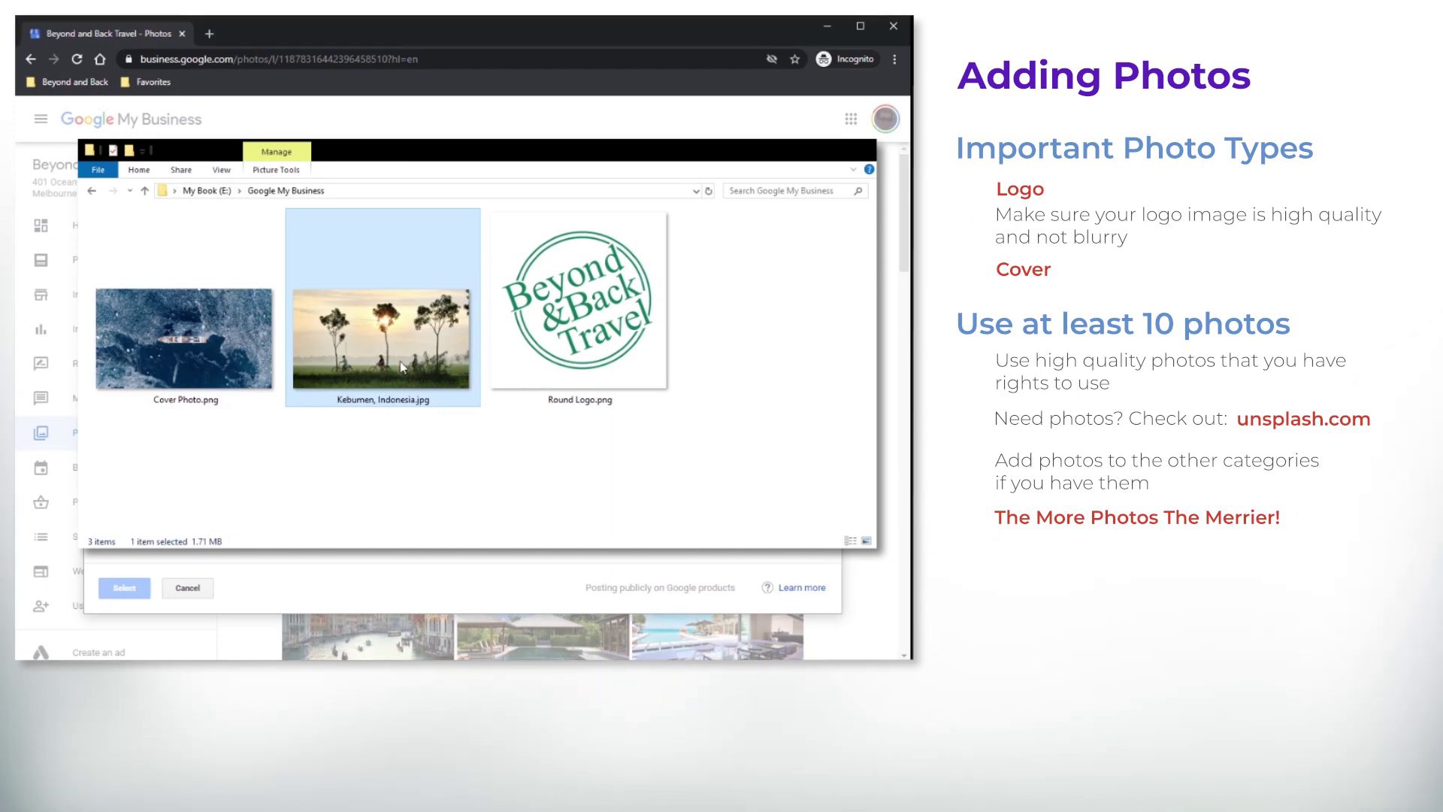
{"action": "double_click", "coordinate": [324, 352]}
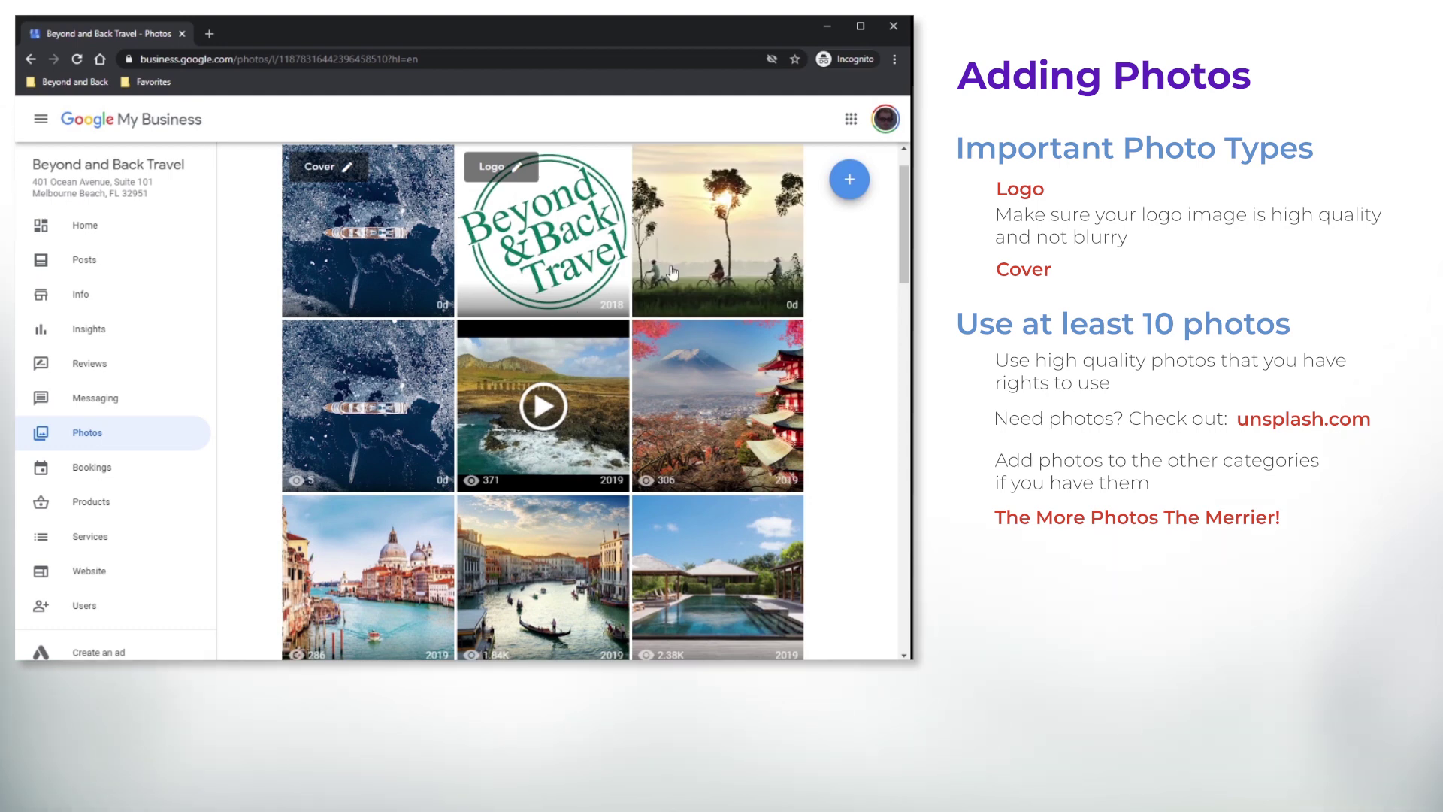
{"action": "scroll", "coordinate": [671, 272], "scroll_direction": "up", "scroll_amount": 1}
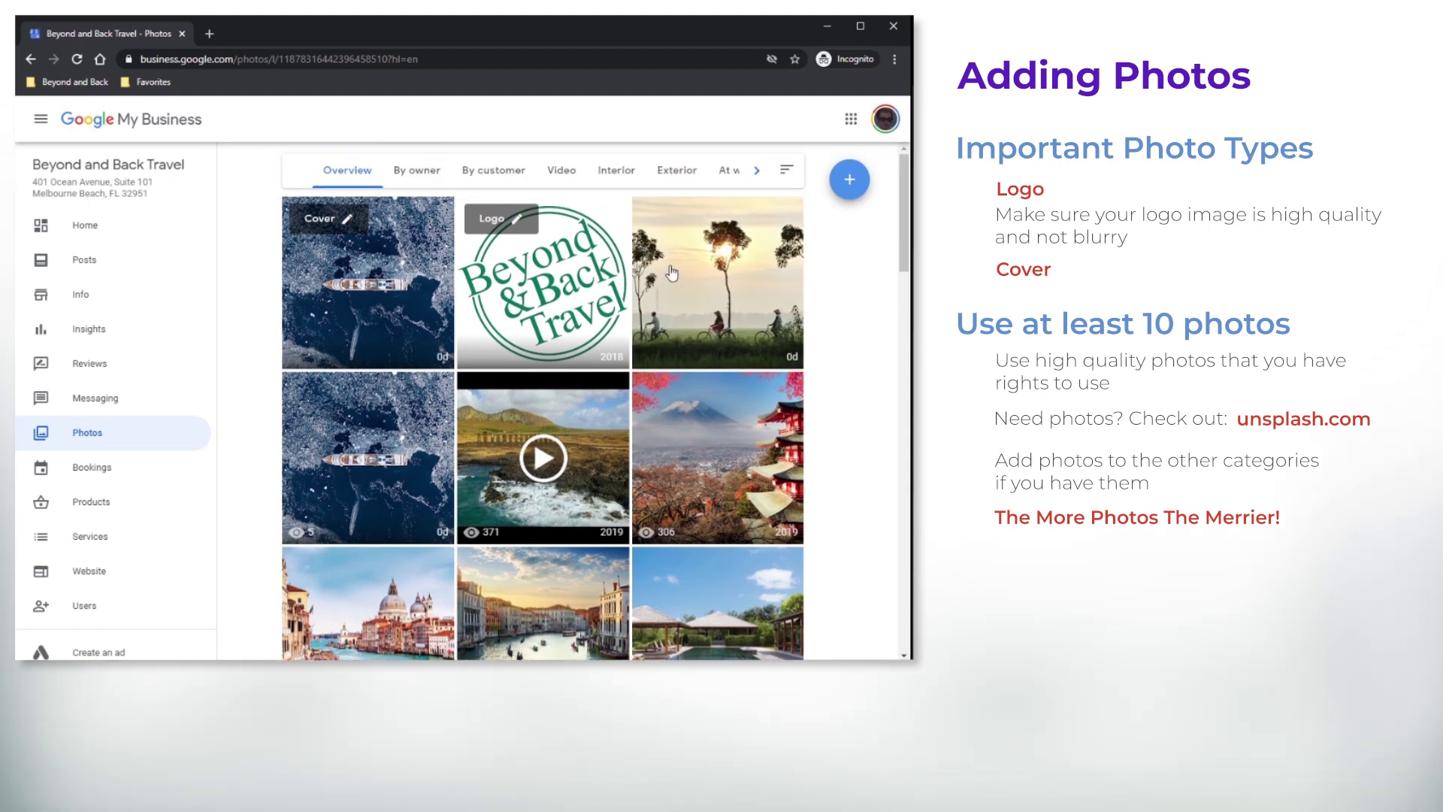